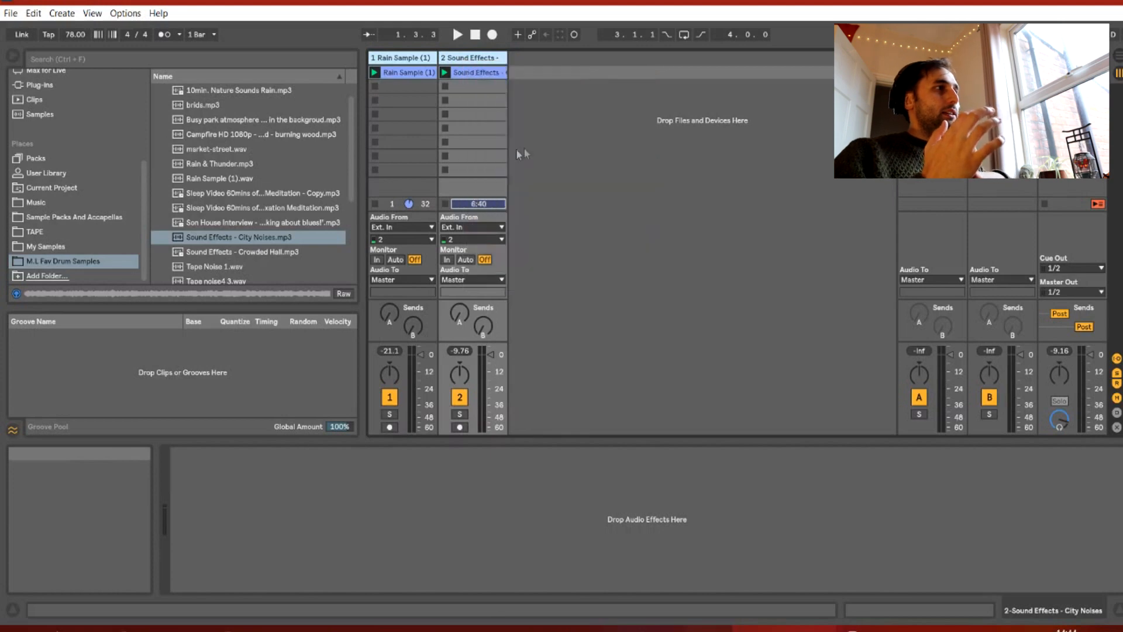
- Group the rain and city noise tracks into a collapsed group, and list the audio effects in the browser during playback
{"action": "left_click", "coordinate": [431, 58]}
{"action": "key", "text": "space"}
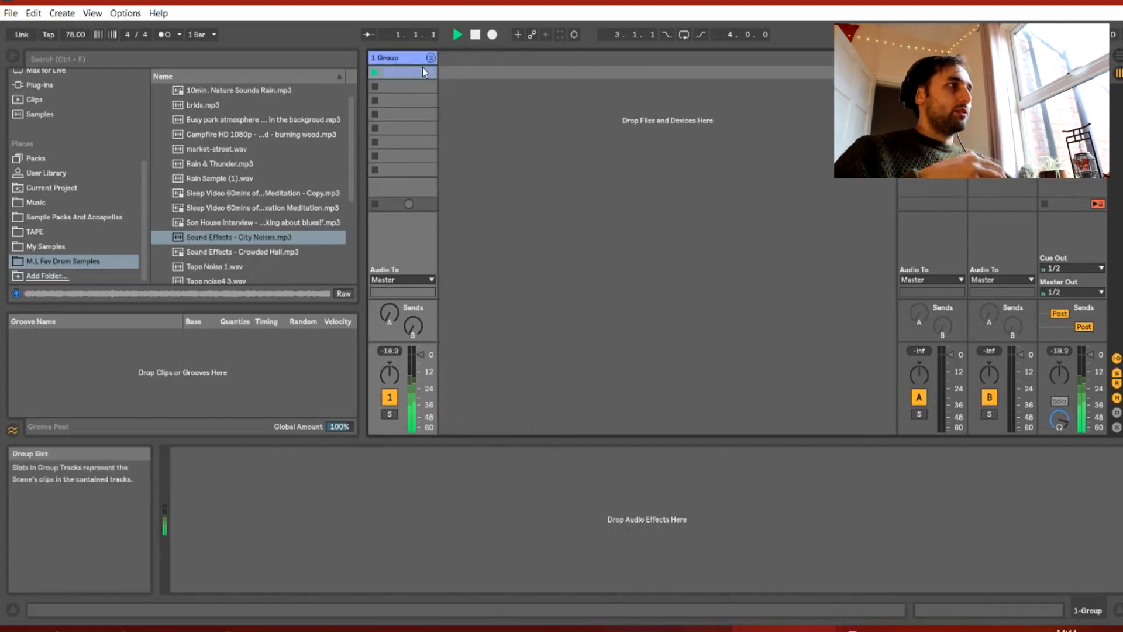
{"action": "key", "text": "space"}
{"action": "scroll", "coordinate": [63, 199], "scroll_direction": "up", "scroll_amount": 5}
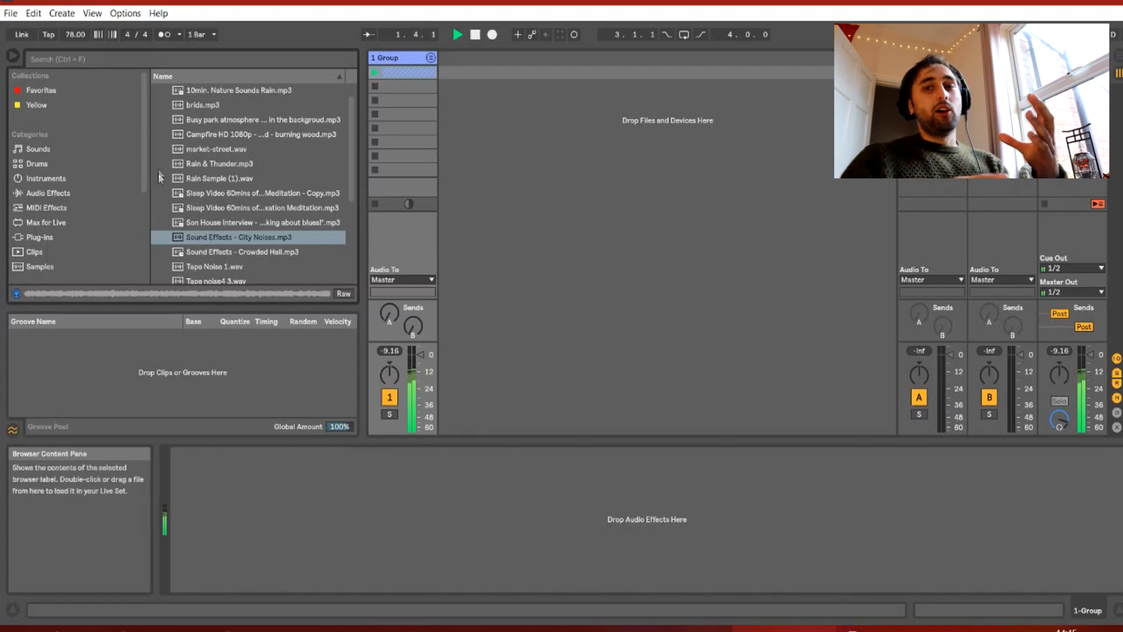
{"action": "left_click", "coordinate": [46, 178]}
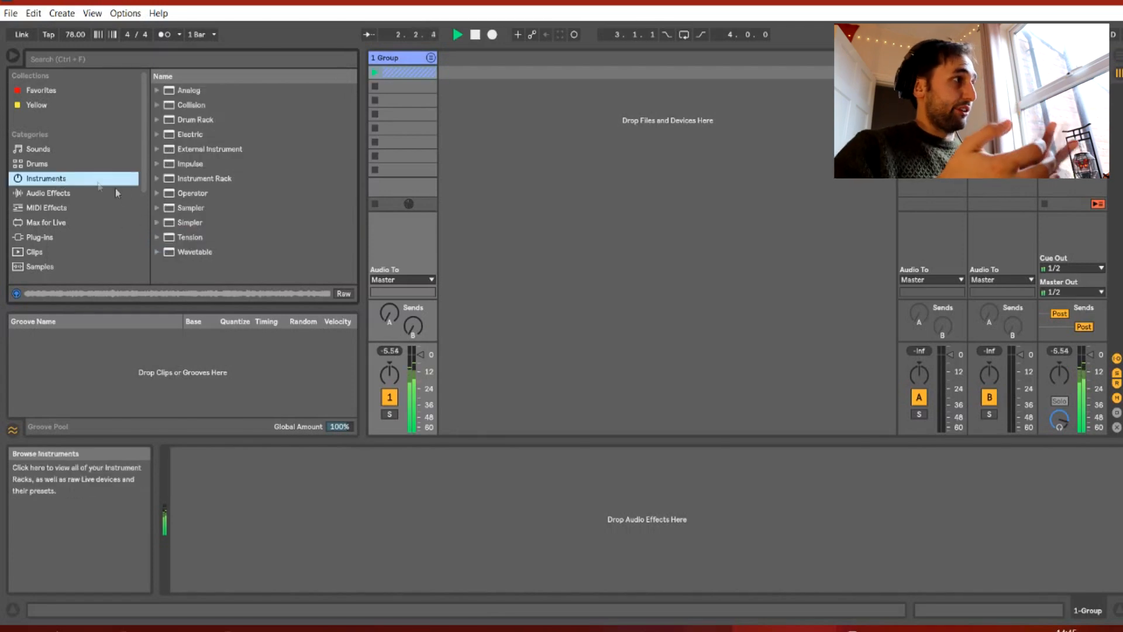
{"action": "left_click", "coordinate": [57, 194]}
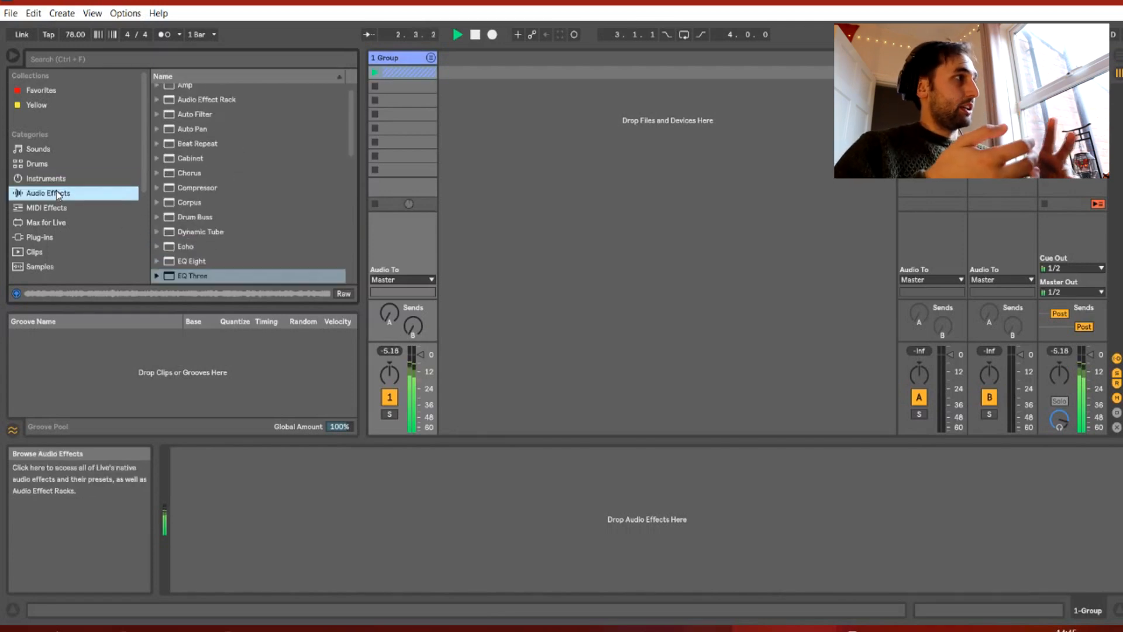
- Transpose the City Noises clip to -10 st and lower the volume of its track
{"action": "left_click", "coordinate": [431, 58]}
{"action": "double_click", "coordinate": [549, 77]}
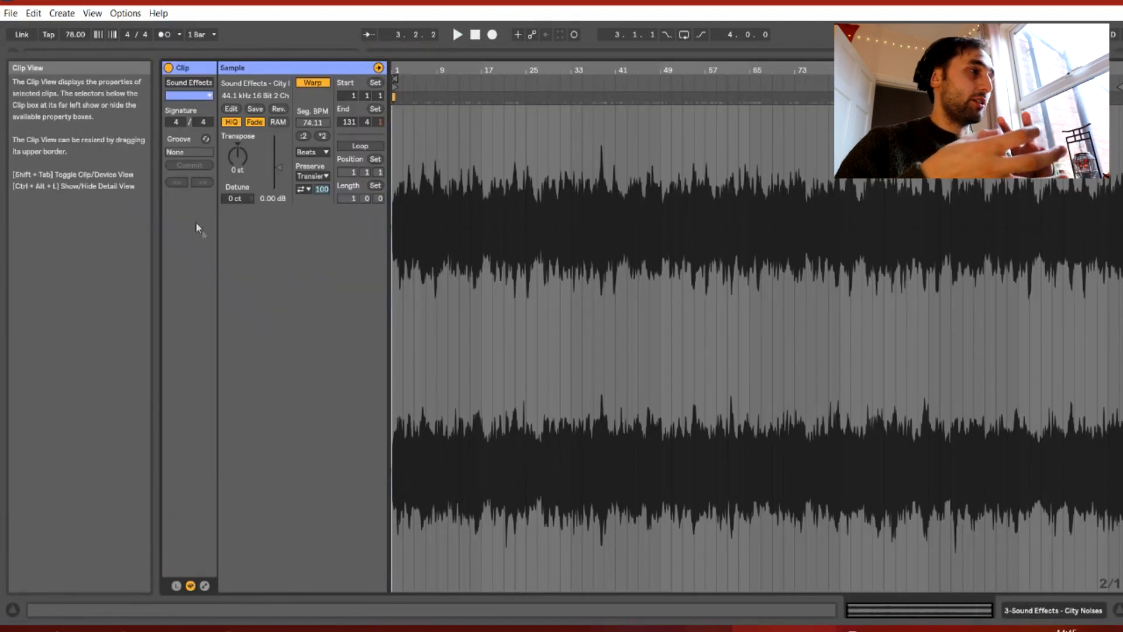
{"action": "left_click_drag", "start_coordinate": [238, 155], "coordinate": [237, 179]}
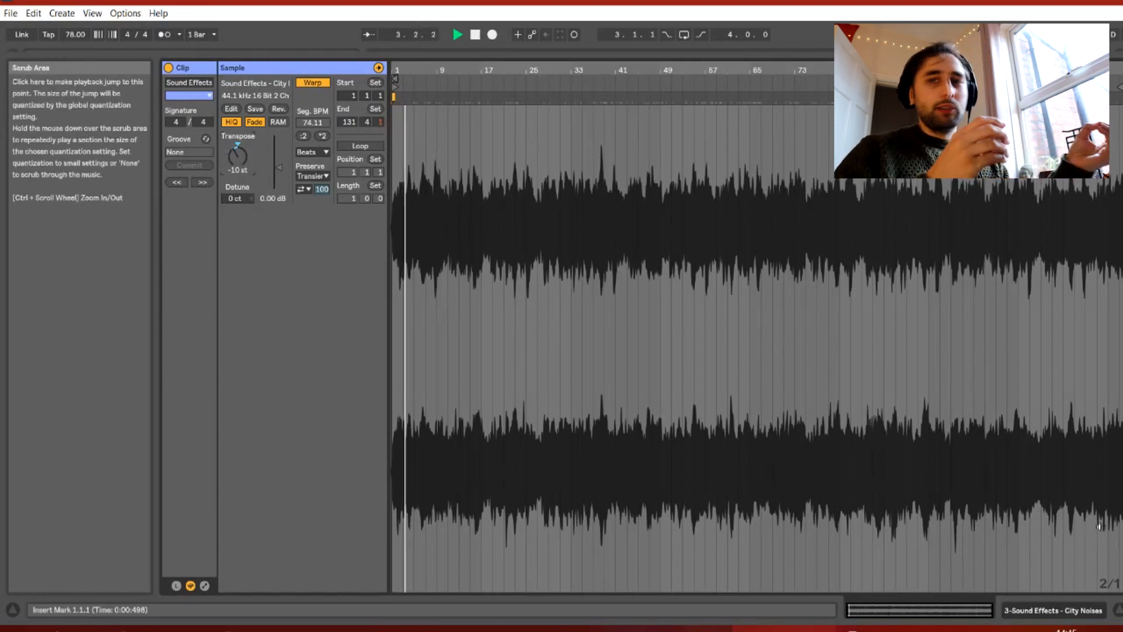
{"action": "left_click", "coordinate": [1065, 615]}
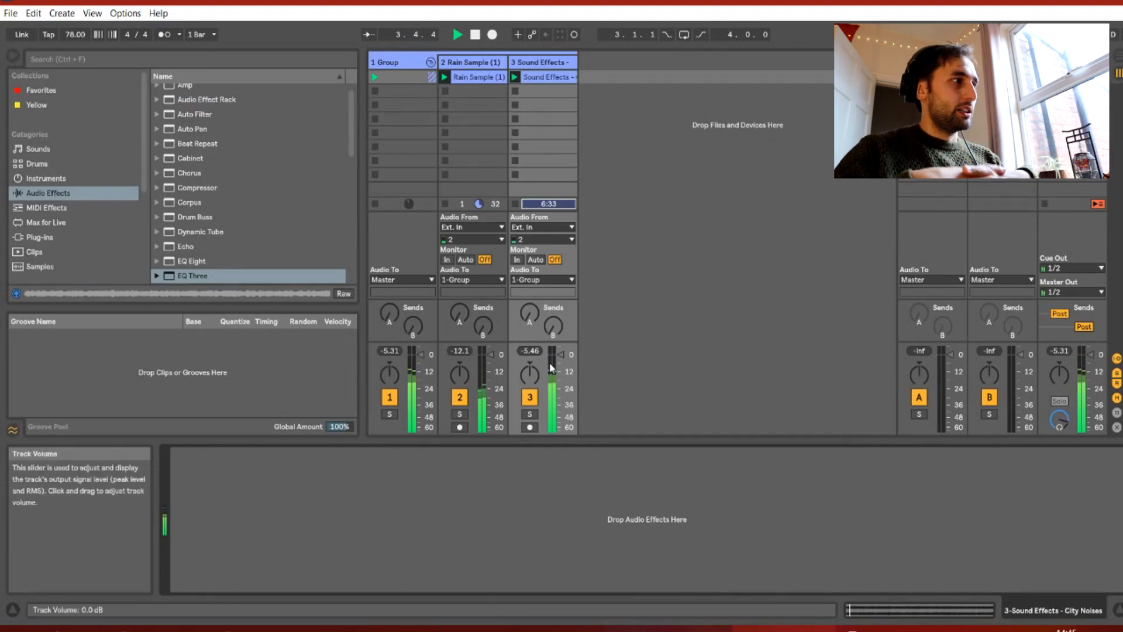
{"action": "left_click_drag", "start_coordinate": [550, 368], "coordinate": [550, 375]}
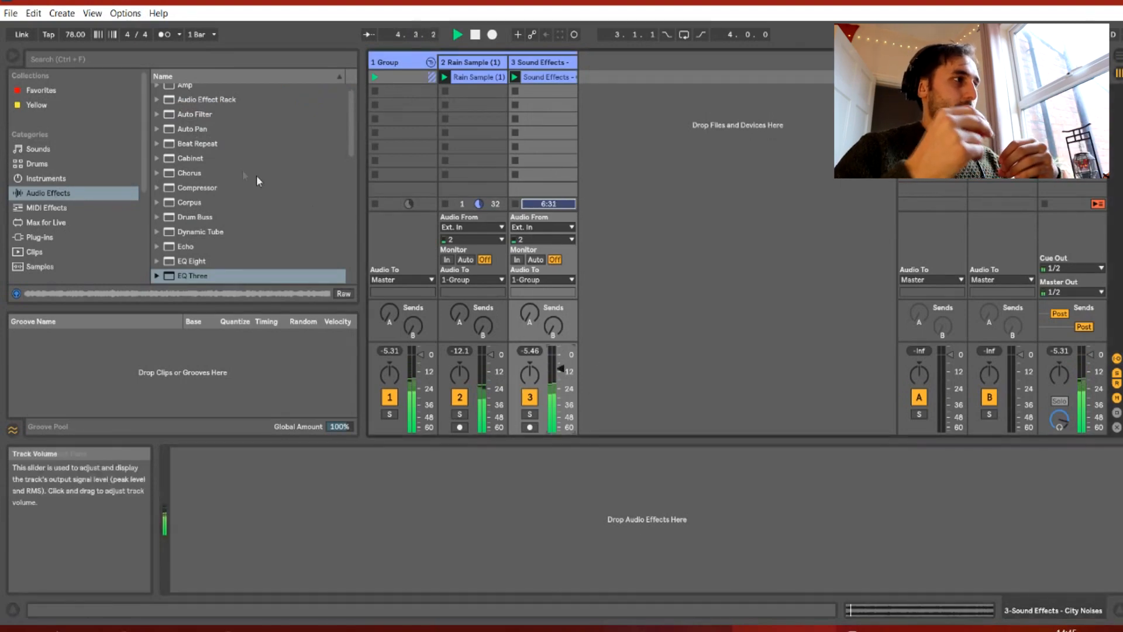
- Add an Auto Filter to the group track that holds the rain and city noise
{"action": "left_click_drag", "start_coordinate": [202, 256], "coordinate": [217, 263]}
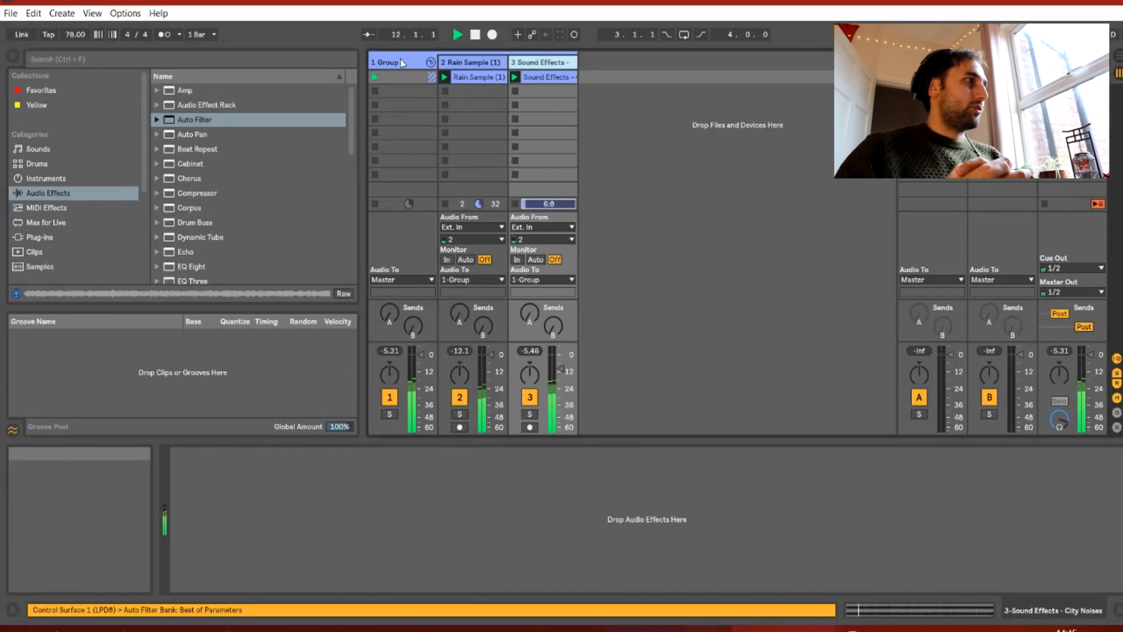
{"action": "left_click", "coordinate": [401, 60]}
{"action": "left_click_drag", "start_coordinate": [174, 122], "coordinate": [557, 585]}
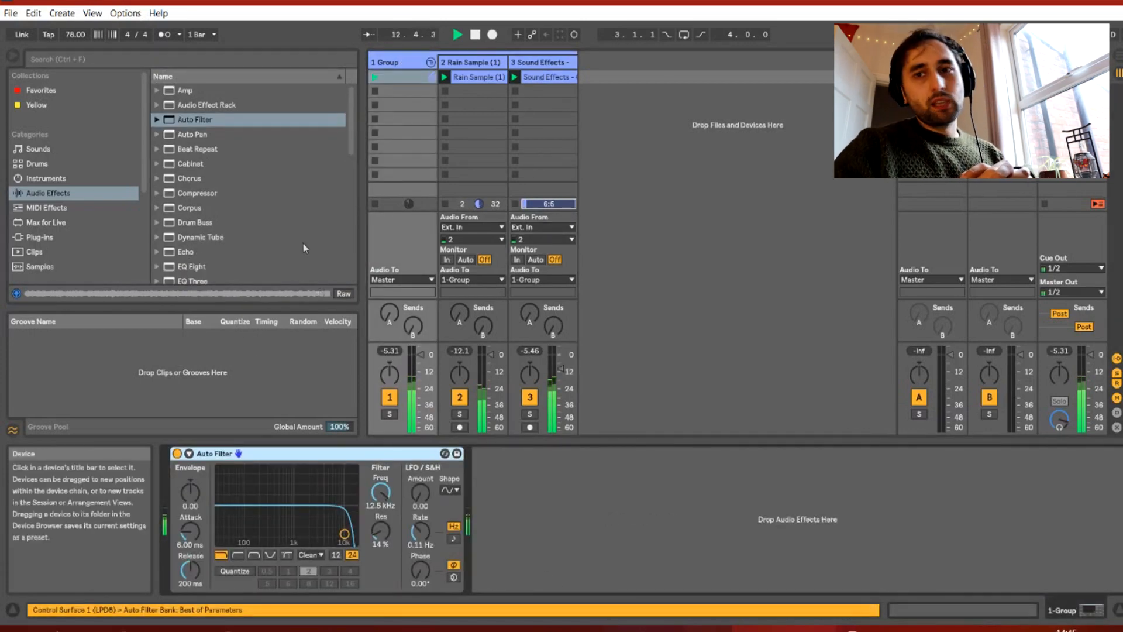
- Duplicate the group's Auto Filter, switch the copy to high-pass and adjust its cutoff frequency
{"action": "key", "text": "ctrl+d"}
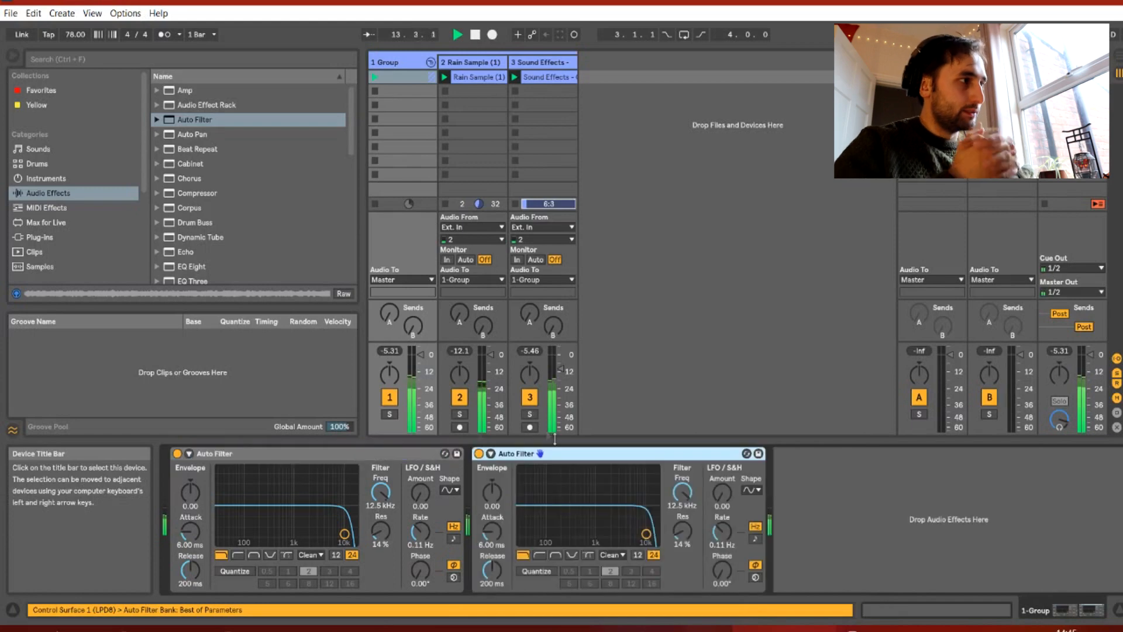
{"action": "left_click", "coordinate": [539, 554]}
{"action": "mouse_move", "coordinate": [682, 493]}
{"action": "left_mouse_down"}
{"action": "mouse_move", "coordinate": [682, 538]}
{"action": "mouse_move", "coordinate": [682, 502]}
{"action": "left_mouse_up"}
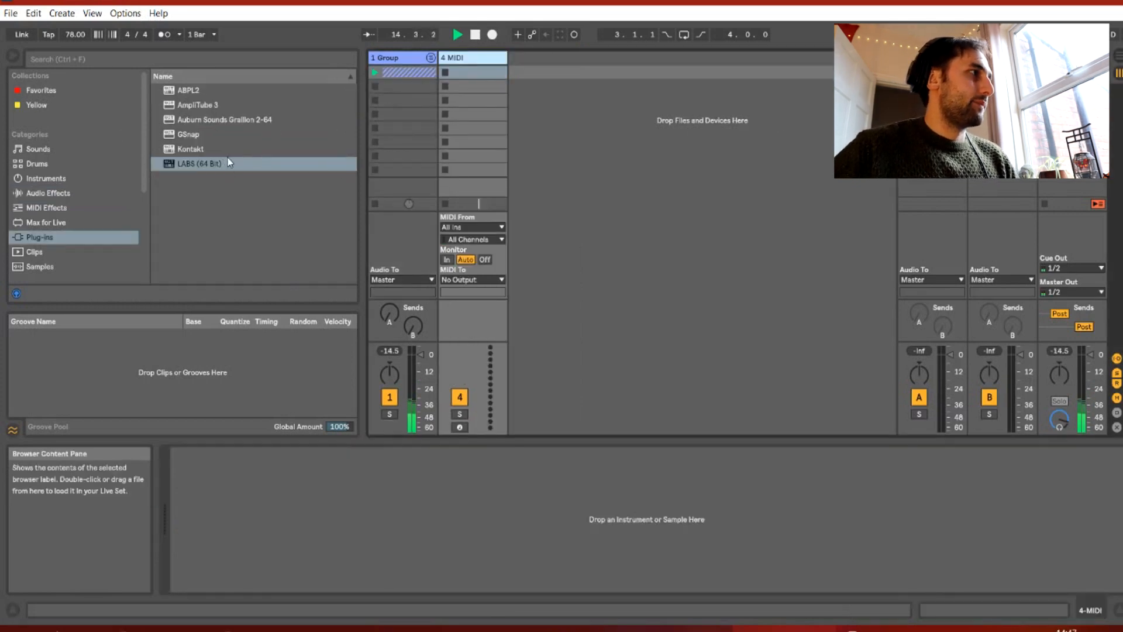
- Load LABS (64 Bit) onto the new MIDI track and record a chord progression into its first clip slot
{"action": "left_click", "coordinate": [218, 165]}
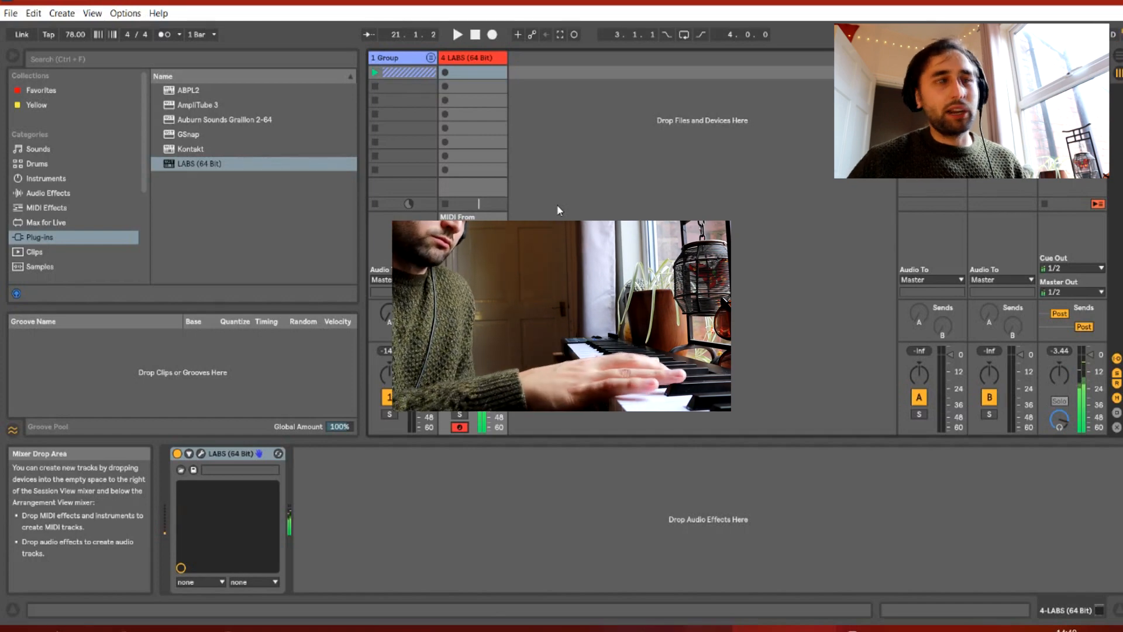
{"action": "left_click", "coordinate": [445, 73]}
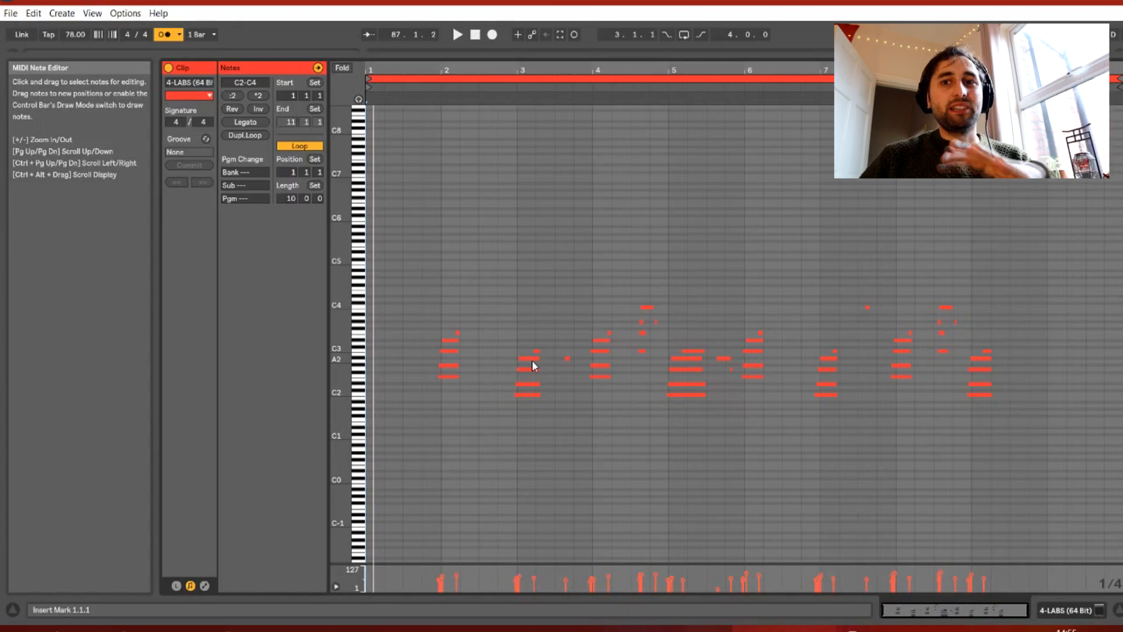
- Start the recorded clip and its loop at bar 2, and align and lengthen the first chord to fill that bar
{"action": "left_click_drag", "start_coordinate": [419, 270], "coordinate": [463, 382]}
{"action": "left_click_drag", "start_coordinate": [369, 78], "coordinate": [443, 78]}
{"action": "key", "text": "space"}
{"action": "left_click_drag", "start_coordinate": [468, 406], "coordinate": [446, 366]}
{"action": "left_click", "coordinate": [449, 377]}
{"action": "key", "text": "space"}
- Align the chords at bars 3, 4, 6 and 9 with their bar lines
{"action": "left_click_drag", "start_coordinate": [492, 404], "coordinate": [516, 352]}
{"action": "left_click_drag", "start_coordinate": [552, 416], "coordinate": [597, 317]}
{"action": "key", "text": "space"}
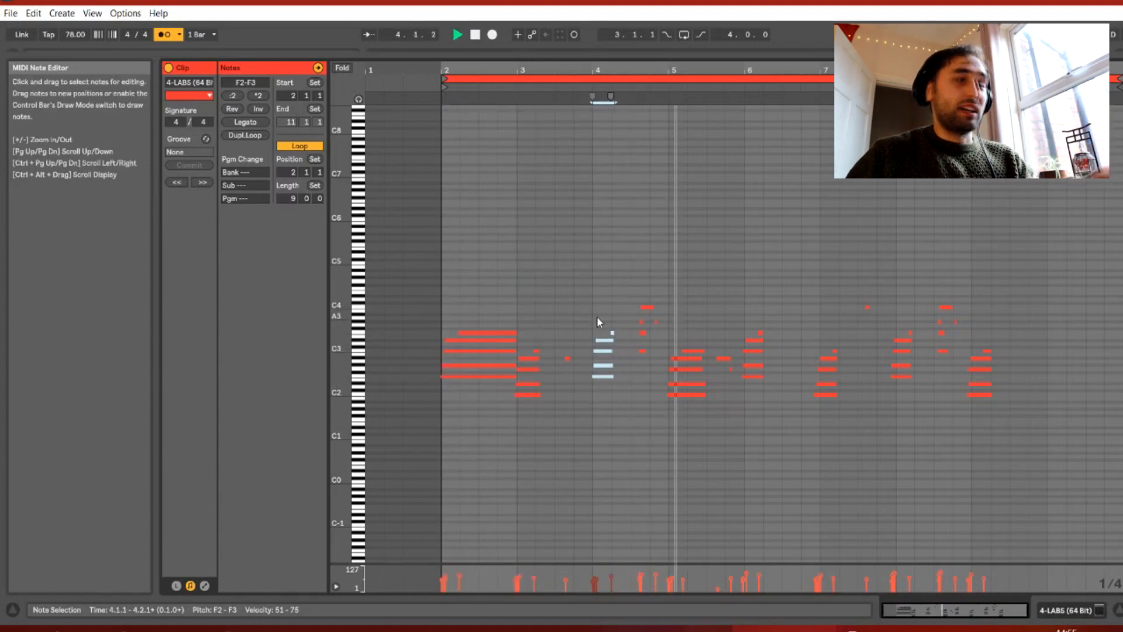
{"action": "left_click_drag", "start_coordinate": [779, 446], "coordinate": [740, 263]}
{"action": "left_click_drag", "start_coordinate": [754, 351], "coordinate": [756, 351]}
{"action": "left_click_drag", "start_coordinate": [847, 412], "coordinate": [919, 413]}
{"action": "left_click", "coordinate": [933, 413]}
{"action": "left_click_drag", "start_coordinate": [1023, 429], "coordinate": [993, 304]}
{"action": "left_click_drag", "start_coordinate": [988, 358], "coordinate": [991, 359]}
{"action": "key", "text": "space"}
- Crop the MIDI clip to an eight-bar loop beginning with the first chord, and play it back
{"action": "right_click", "coordinate": [440, 263]}
{"action": "left_click", "coordinate": [474, 363]}
{"action": "key", "text": "space"}
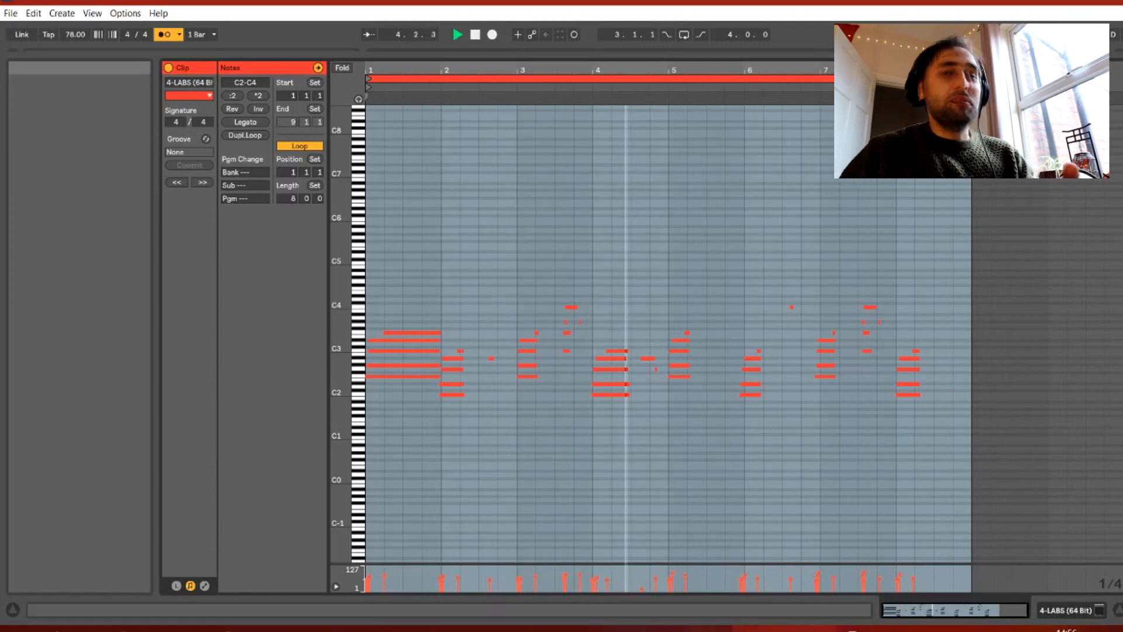
{"action": "left_click_drag", "start_coordinate": [733, 406], "coordinate": [756, 296]}
{"action": "key", "text": "Right"}
{"action": "key", "text": "ctrl+z"}
- Nudge the chords at bars 6 and 7 forward in time onto their bar lines
{"action": "left_click_drag", "start_coordinate": [771, 401], "coordinate": [725, 281]}
{"action": "key", "text": "Right"}
{"action": "left_click_drag", "start_coordinate": [845, 401], "coordinate": [819, 297]}
{"action": "key", "text": "Right"}
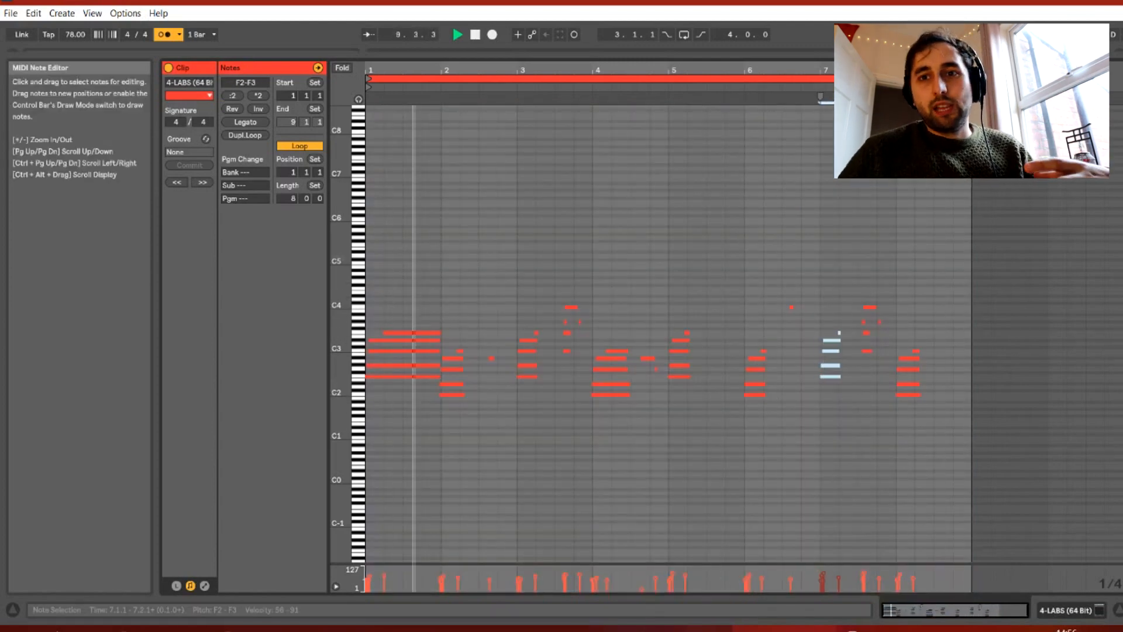
- Nudge the C3–C4 melody notes around beat 7.3 slightly forward in time
{"action": "left_click_drag", "start_coordinate": [895, 71], "coordinate": [877, 135]}
{"action": "left_click_drag", "start_coordinate": [844, 383], "coordinate": [685, 175]}
{"action": "key", "text": "Right"}
{"action": "key", "text": "Right"}
{"action": "key", "text": "Left"}
{"action": "key", "text": "Right"}
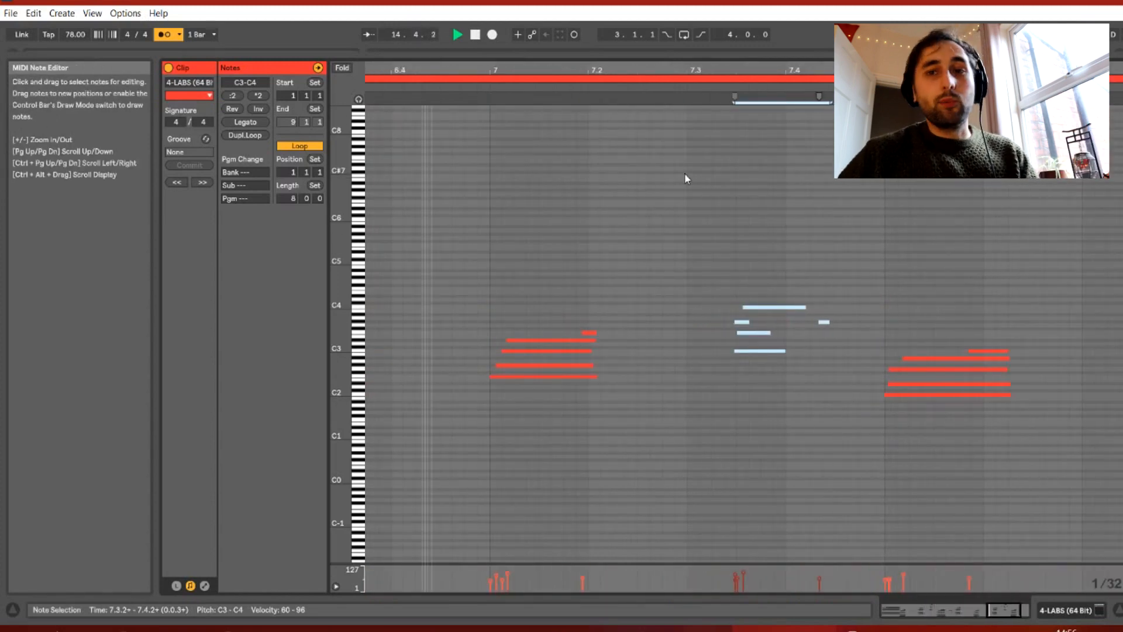
- Nudge the bar 7 chord slightly earlier, and play the set from the start with the track's devices shown
{"action": "left_click_drag", "start_coordinate": [527, 263], "coordinate": [680, 401]}
{"action": "key", "text": "Left"}
{"action": "key", "text": "minus"}
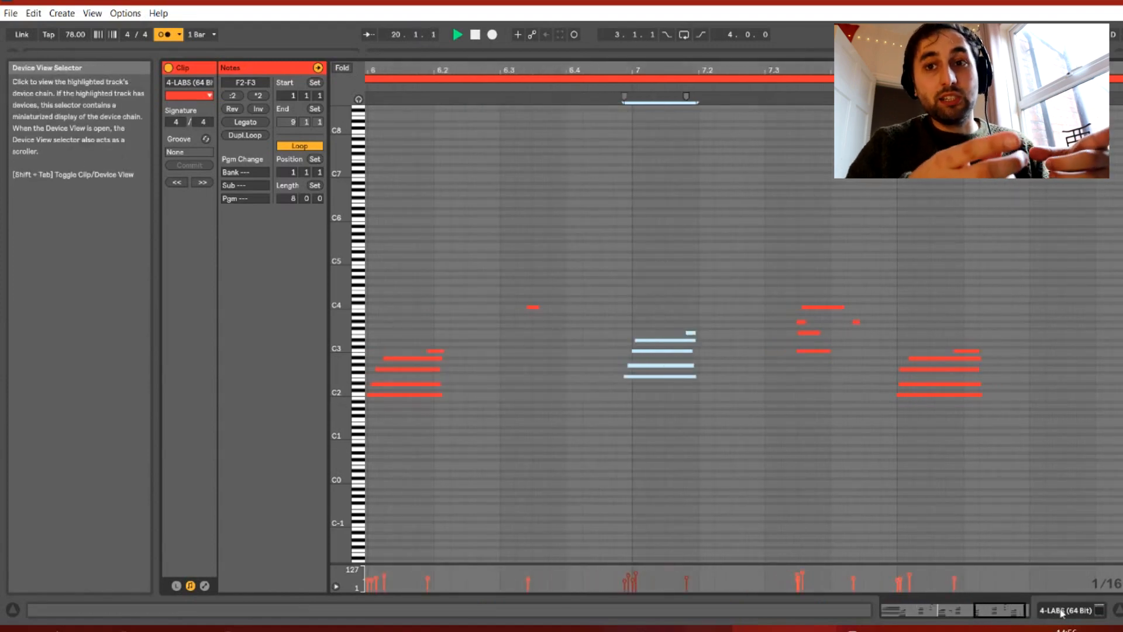
{"action": "key", "text": "Tab"}
{"action": "key", "text": "space"}
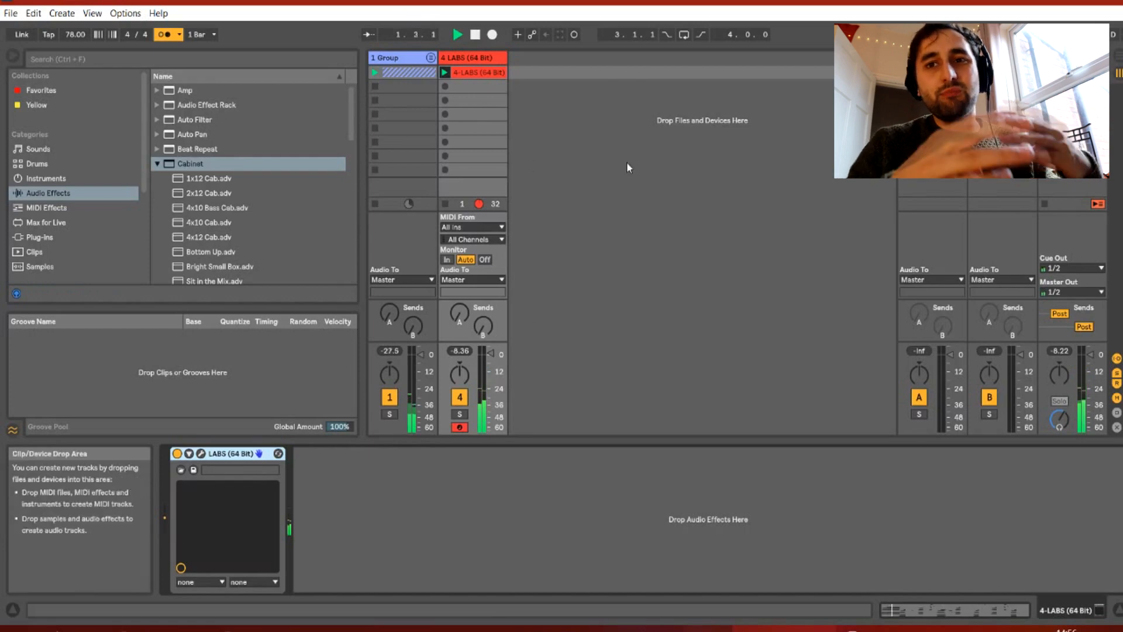
- Freeze and flatten the LABS (64 Bit) track to audio, and play the result
{"action": "right_click", "coordinate": [468, 58]}
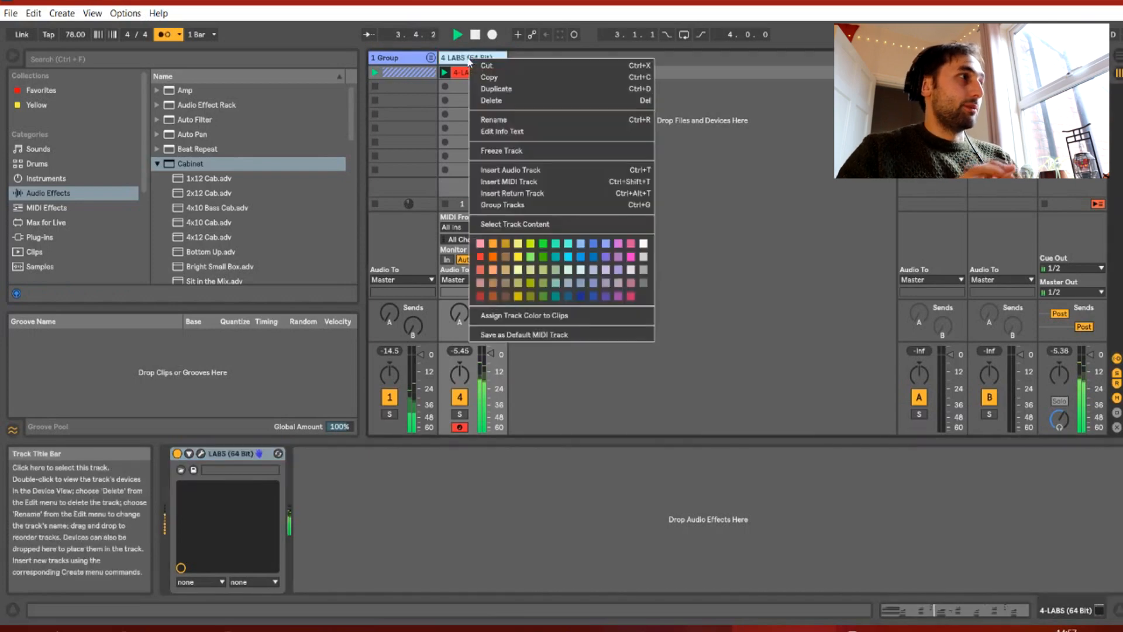
{"action": "left_click", "coordinate": [515, 151]}
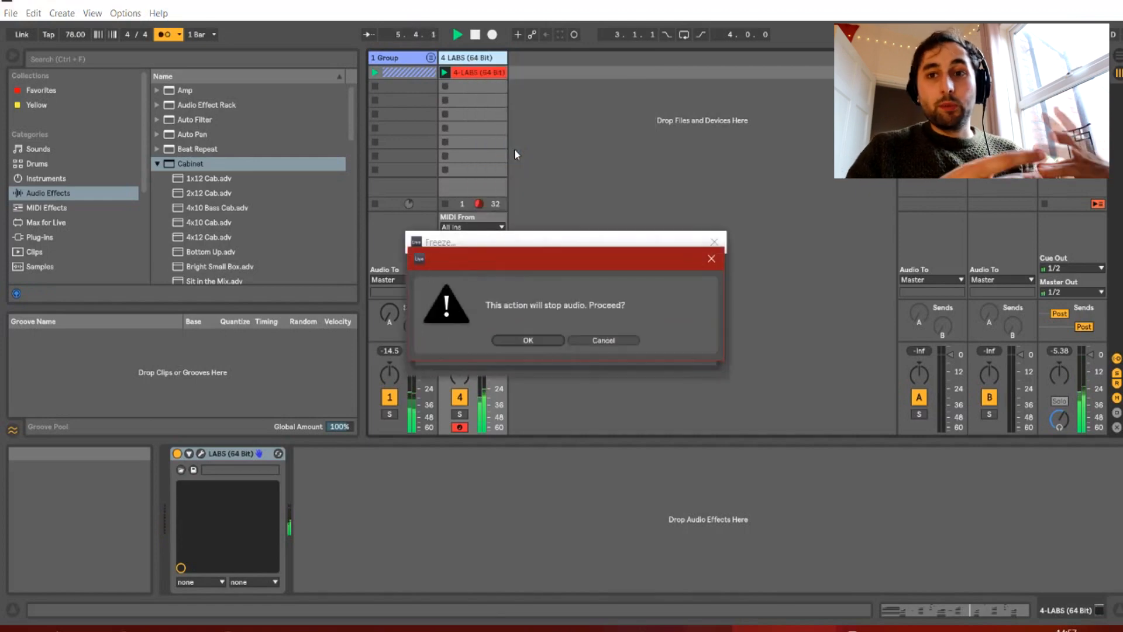
{"action": "left_click", "coordinate": [541, 340]}
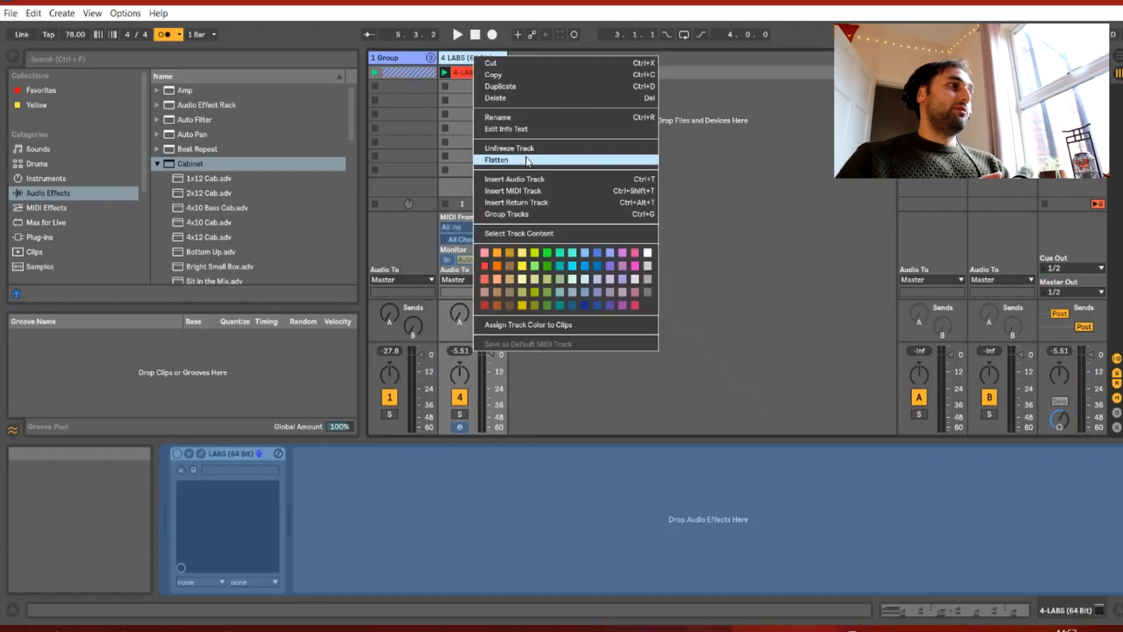
{"action": "left_click", "coordinate": [526, 158]}
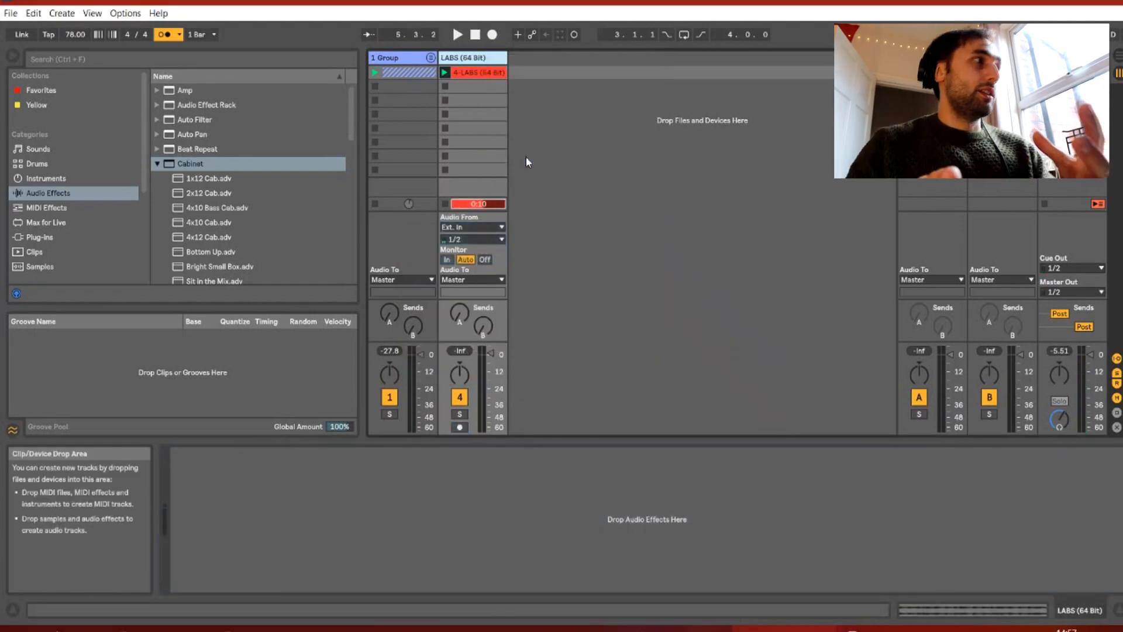
{"action": "key", "text": "space"}
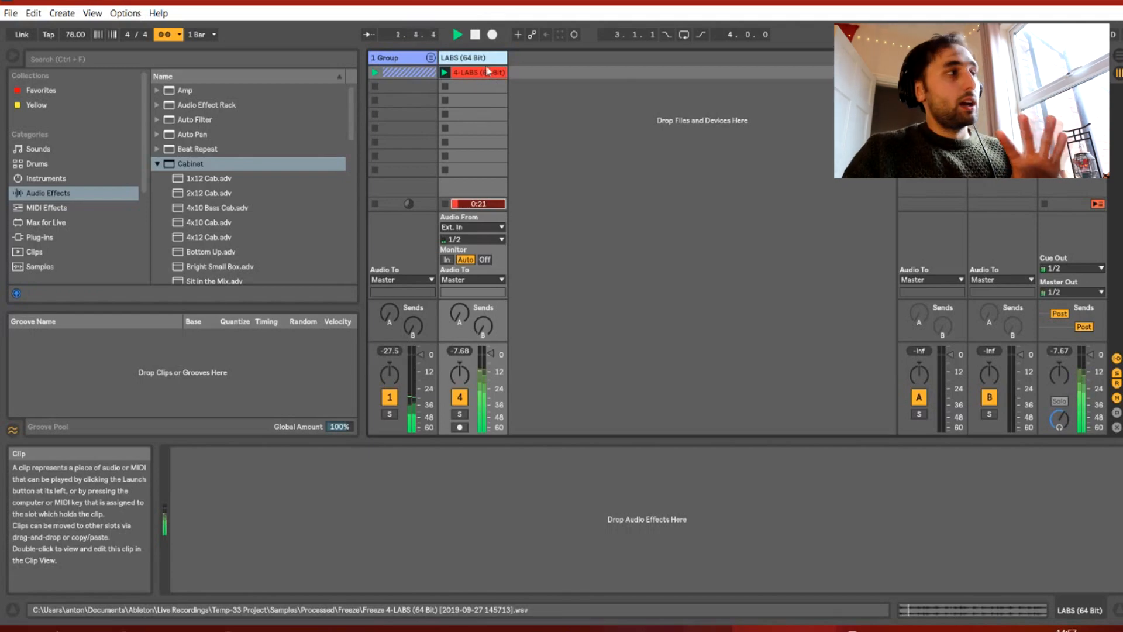
- Set the flattened LABS clip's warp mode to Complex and transpose the clip down
{"action": "double_click", "coordinate": [486, 75]}
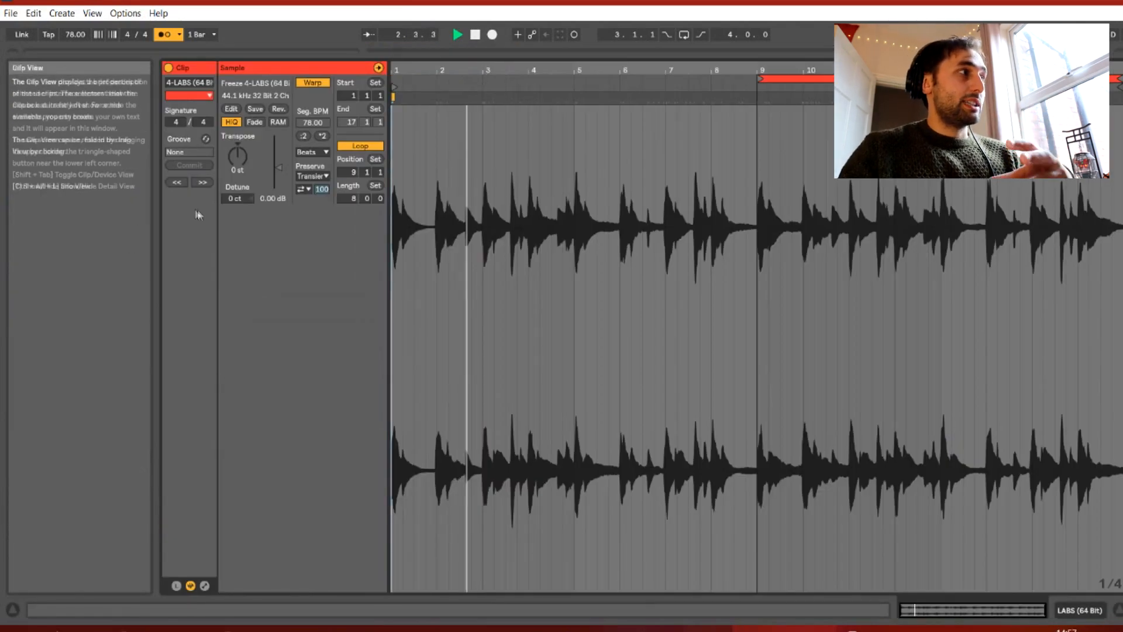
{"action": "left_click", "coordinate": [312, 151]}
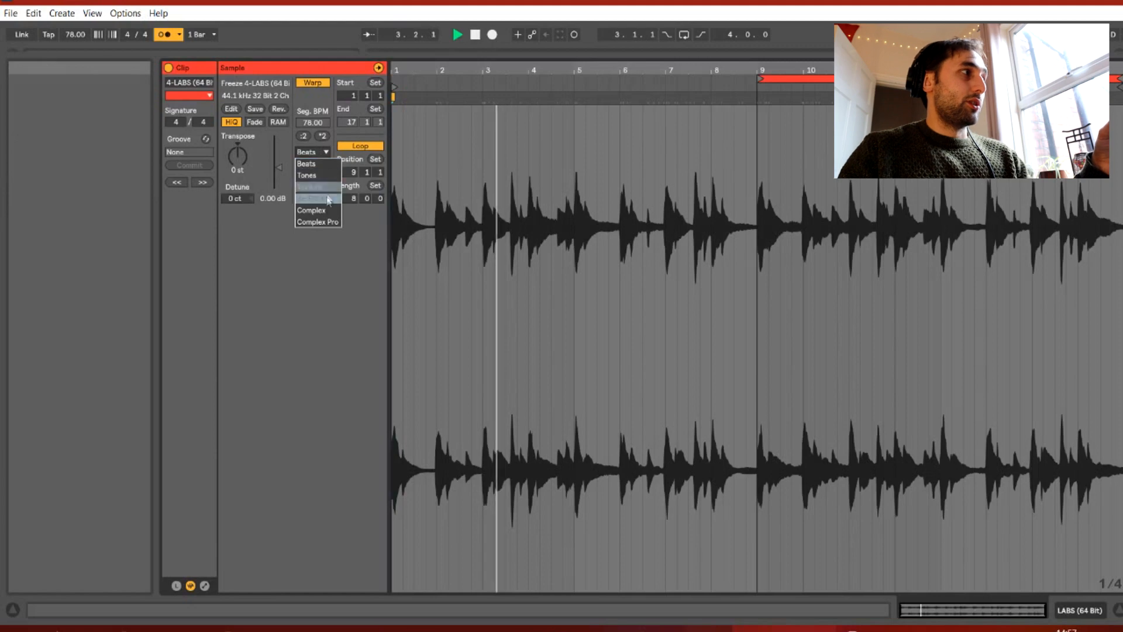
{"action": "left_click", "coordinate": [327, 214]}
{"action": "left_click_drag", "start_coordinate": [237, 156], "coordinate": [237, 168]}
- Restart playback and extend the LABS clip's loop start back to bar 1
{"action": "key", "text": "space"}
{"action": "key", "text": "space"}
{"action": "left_click_drag", "start_coordinate": [760, 79], "coordinate": [395, 54]}
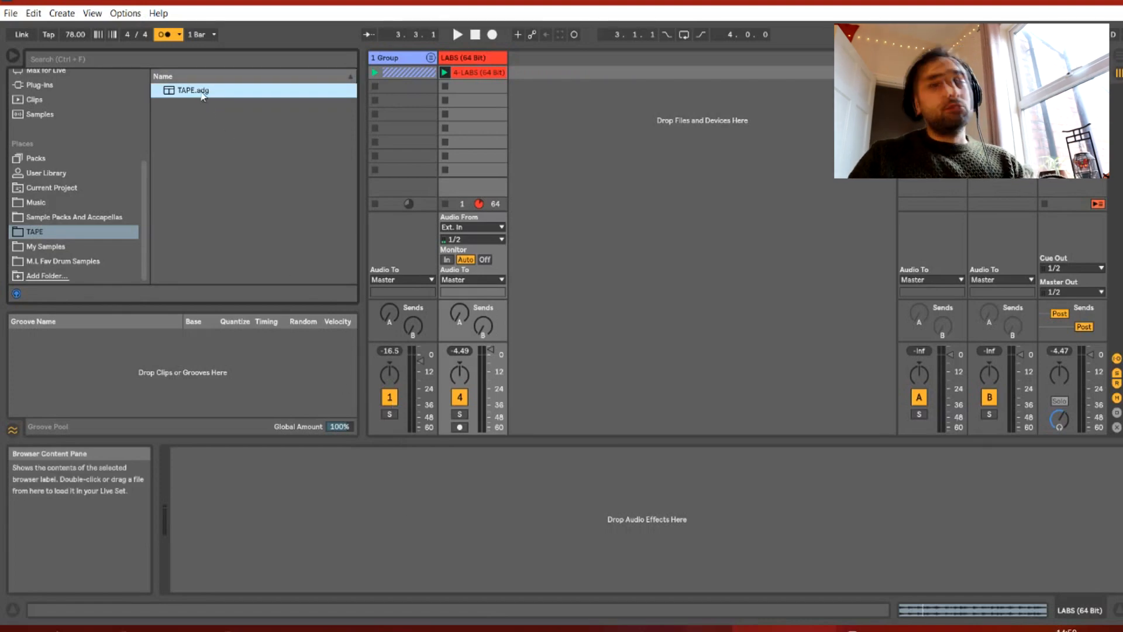
- Load TAPE.adg onto the LABS track, with Colour at 29, Compression at 22, Wow at 22 and Noise at 17
{"action": "key", "text": "space"}
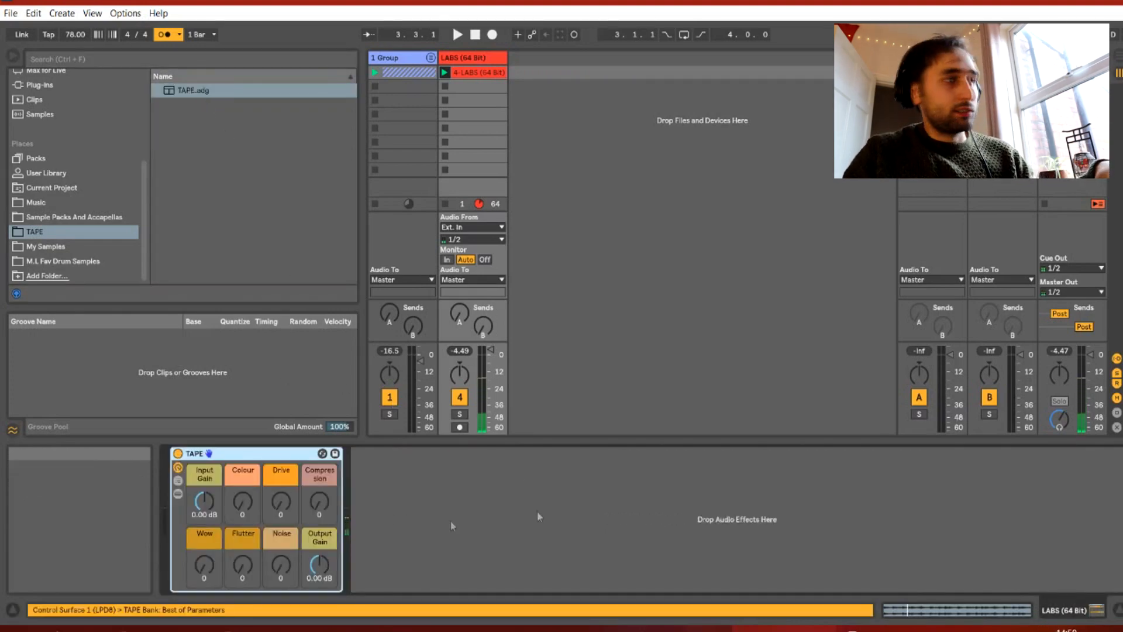
{"action": "mouse_move", "coordinate": [243, 503]}
{"action": "left_mouse_down"}
{"action": "mouse_move", "coordinate": [242, 483]}
{"action": "mouse_move", "coordinate": [243, 506]}
{"action": "left_mouse_up"}
{"action": "left_click_drag", "start_coordinate": [319, 501], "coordinate": [315, 505]}
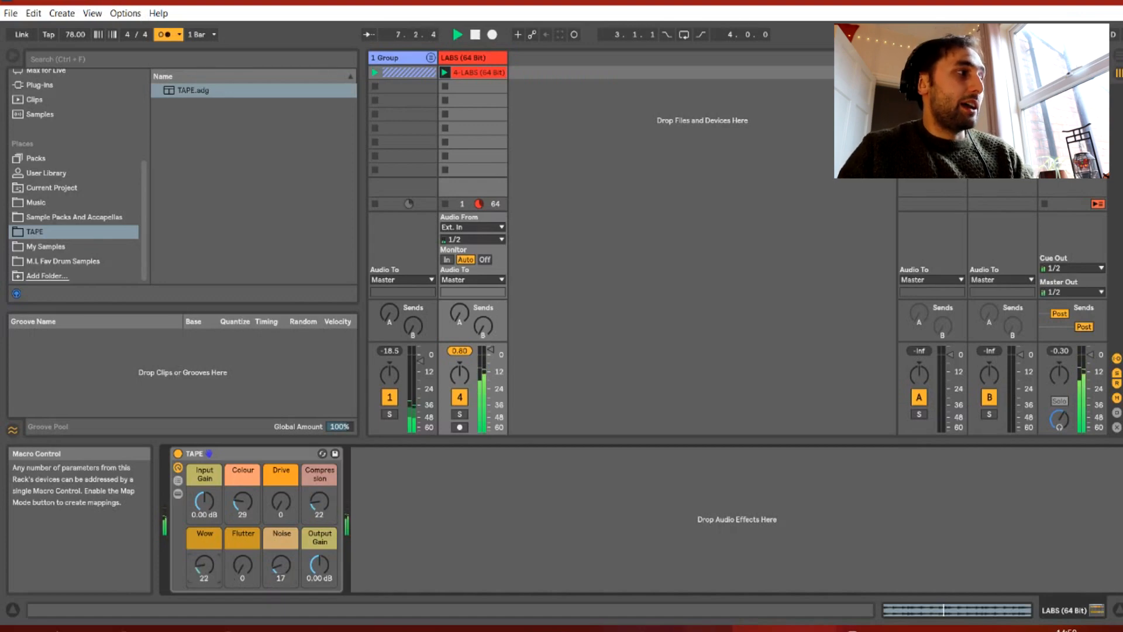
- Set the TAPE rack's Wow to 41, Flutter to 54, Colour to 6 and Drive to 27
{"action": "left_click_drag", "start_coordinate": [204, 569], "coordinate": [244, 538]}
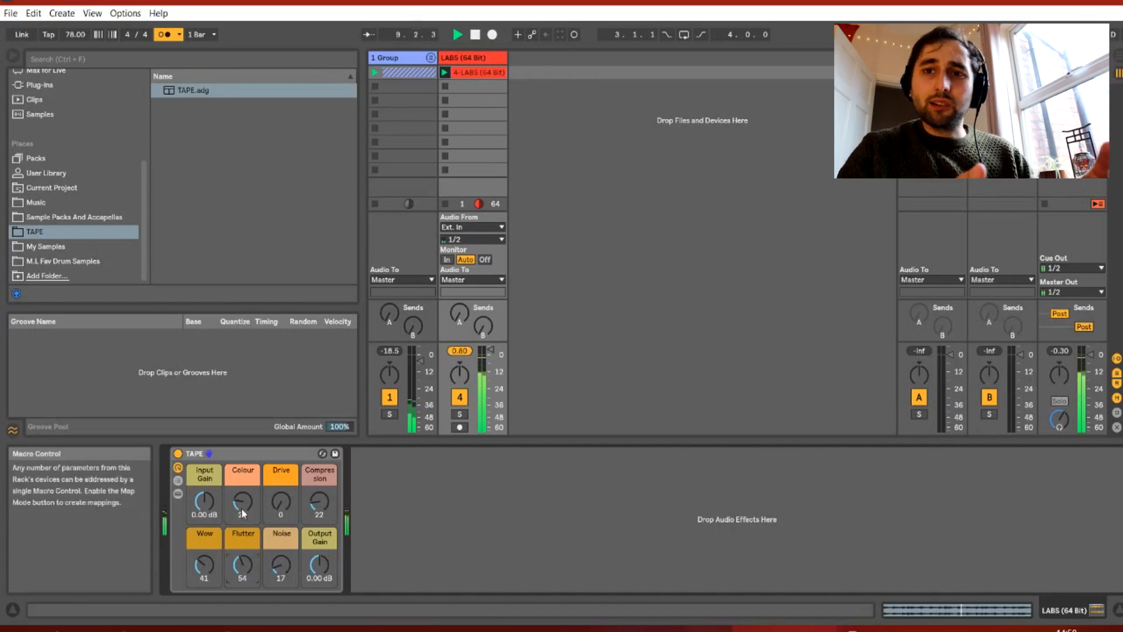
{"action": "right_click", "coordinate": [294, 505]}
{"action": "left_click", "coordinate": [294, 502]}
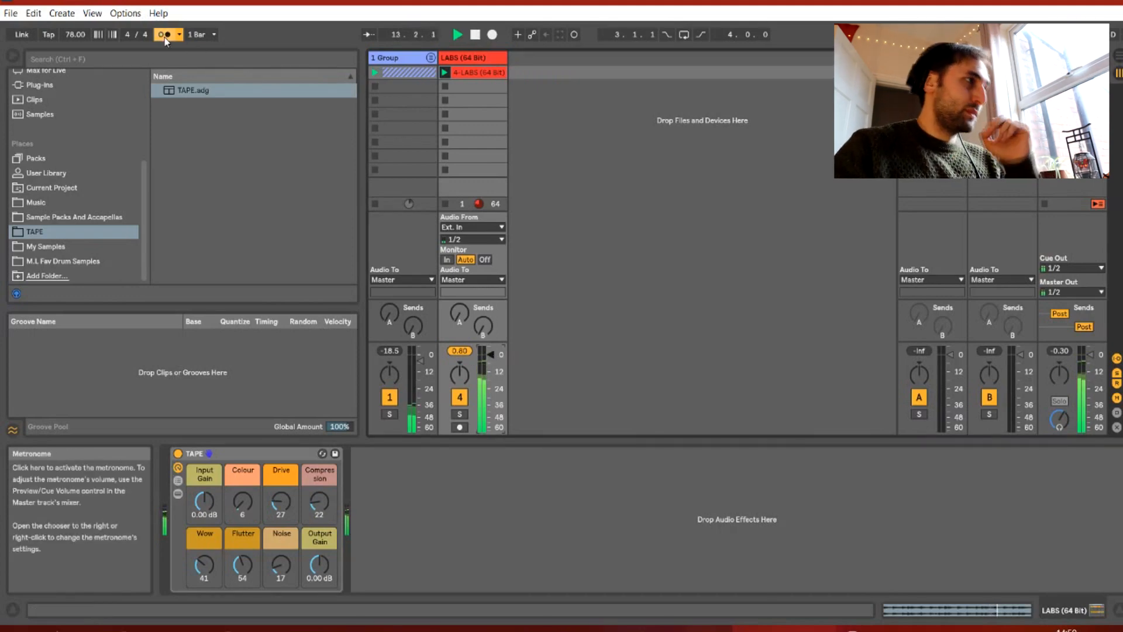
- Insert two new MIDI tracks after the LABS track and group them under the name Drums
{"action": "right_click", "coordinate": [537, 73]}
{"action": "left_click", "coordinate": [570, 92]}
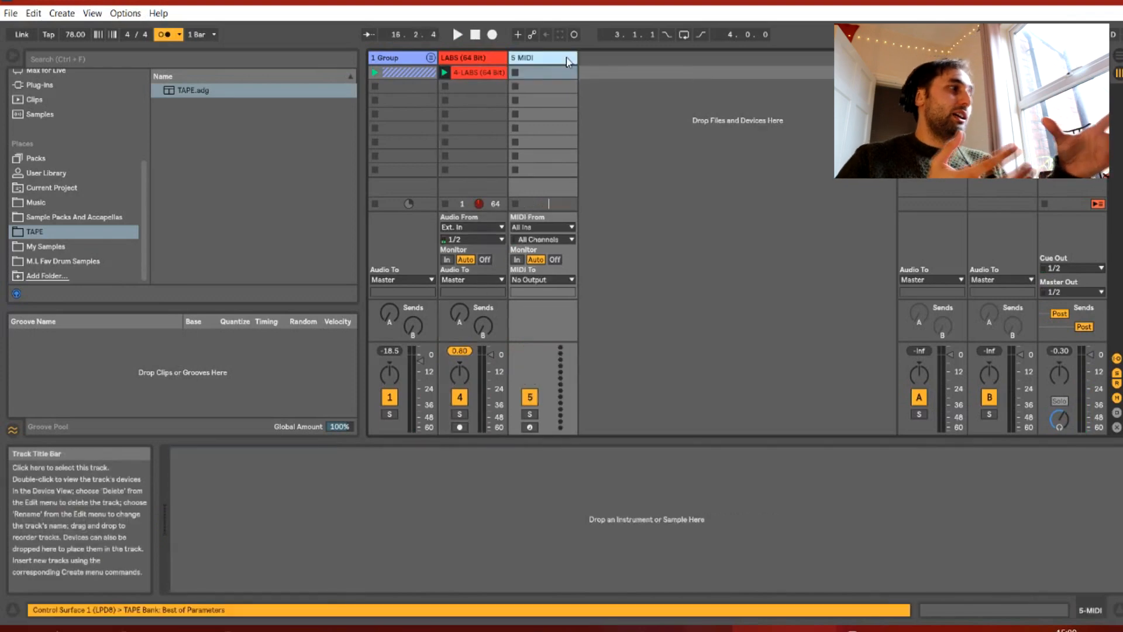
{"action": "key", "text": "ctrl+shift+t"}
{"action": "right_click", "coordinate": [598, 61]}
{"action": "key", "text": "ctrl+g"}
{"action": "type", "text": "Drums"}
{"action": "key", "text": "Tab"}
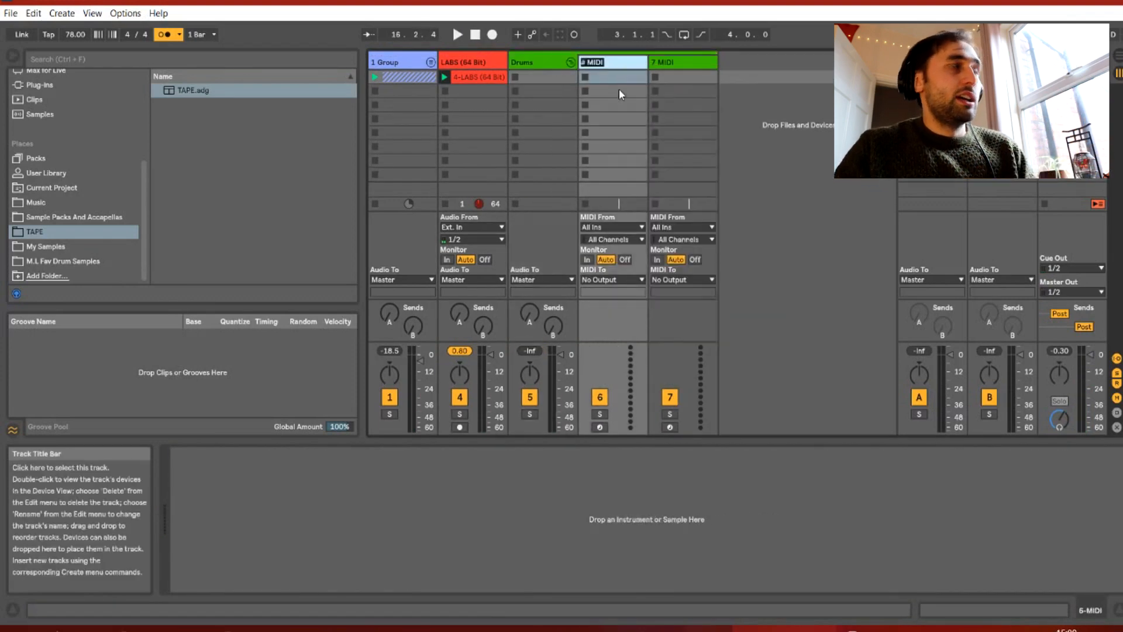
- Name the two tracks in the Drums group His and Mids, and insert another MIDI track after them
{"action": "type", "text": "His"}
{"action": "key", "text": "Tab"}
{"action": "type", "text": "Mids"}
{"action": "right_click", "coordinate": [733, 70]}
{"action": "left_click", "coordinate": [781, 87]}
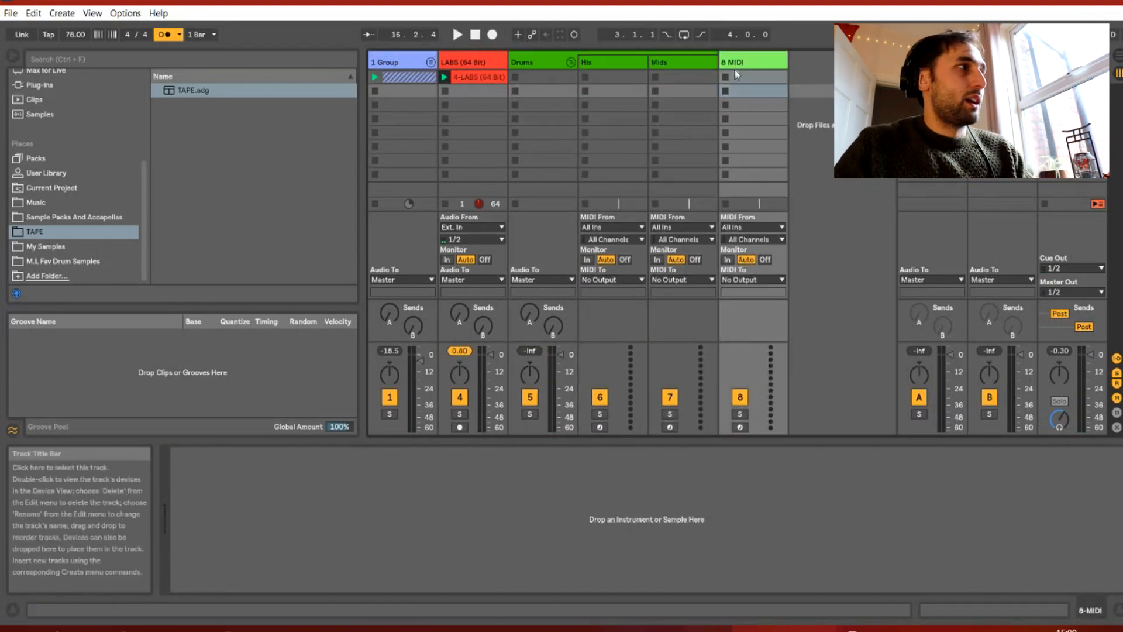
- Rename the new MIDI track after Mids as Kicks
{"action": "right_click", "coordinate": [733, 63]}
{"action": "left_click", "coordinate": [758, 124]}
{"action": "type", "text": "Kicks"}
- Load an empty Drum Rack onto each of the His, Mids and Kicks tracks
{"action": "left_click", "coordinate": [612, 63]}
{"action": "scroll", "coordinate": [66, 176], "scroll_direction": "up", "scroll_amount": 2}
{"action": "left_click", "coordinate": [65, 113]}
{"action": "left_click", "coordinate": [45, 101]}
{"action": "left_click", "coordinate": [45, 86]}
{"action": "left_click_drag", "start_coordinate": [196, 105], "coordinate": [312, 474]}
{"action": "left_click", "coordinate": [680, 62]}
{"action": "left_click_drag", "start_coordinate": [195, 105], "coordinate": [311, 498]}
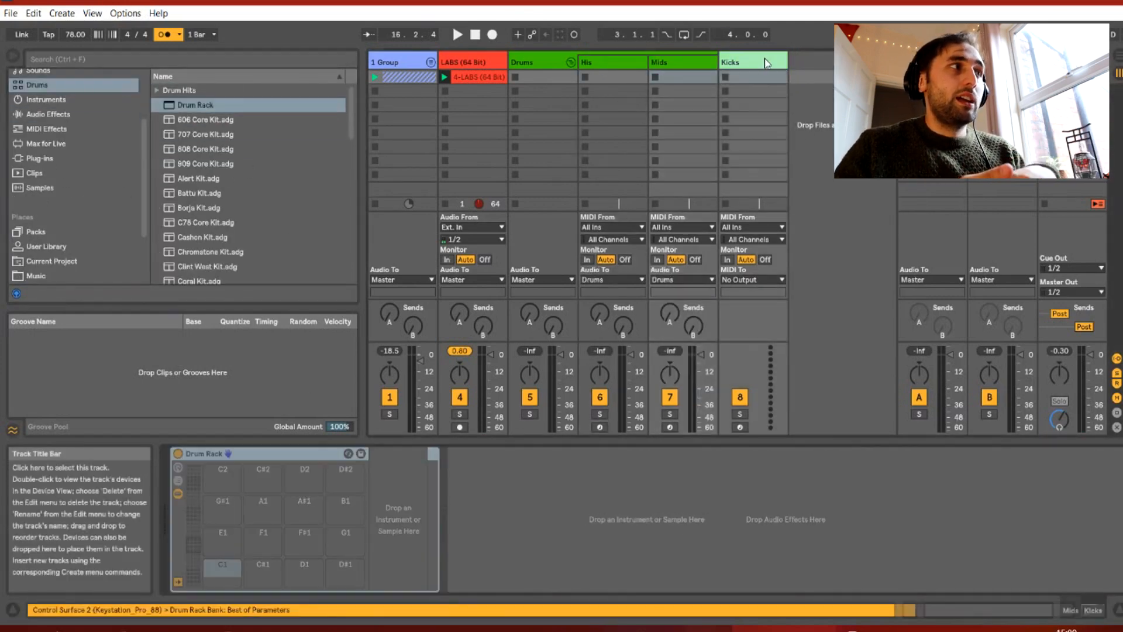
{"action": "left_click", "coordinate": [611, 62]}
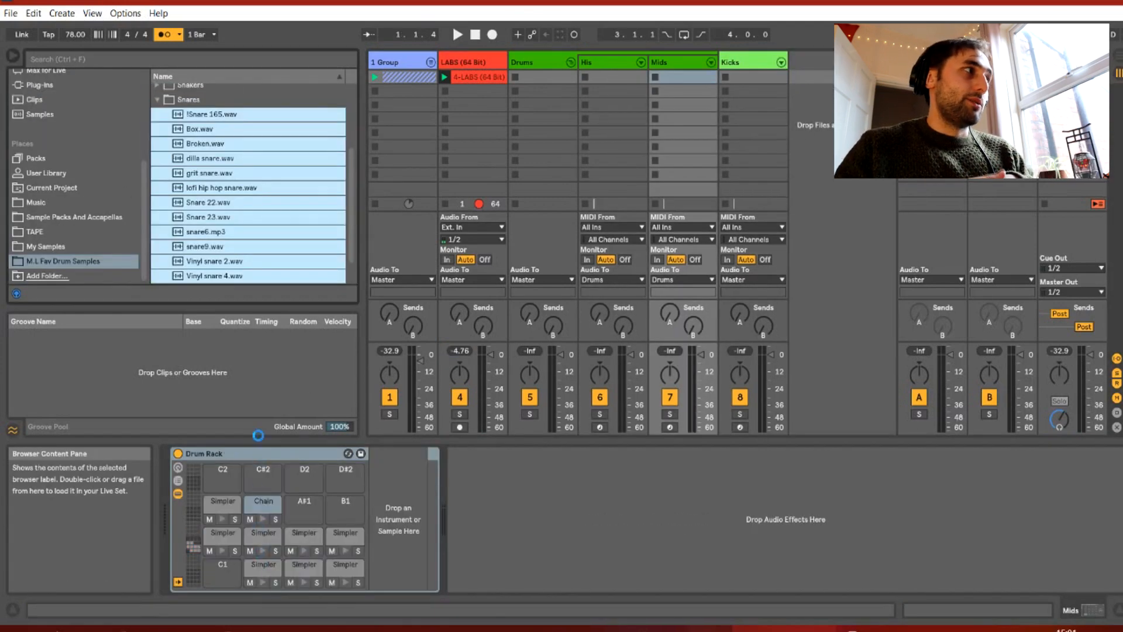
- Audition several samples in the Perc folder of M.L Fav Drum Samples
{"action": "scroll", "coordinate": [248, 176], "scroll_direction": "up", "scroll_amount": 2}
{"action": "left_click", "coordinate": [157, 158]}
{"action": "left_click", "coordinate": [157, 178]}
{"action": "left_click", "coordinate": [205, 209]}
{"action": "left_click", "coordinate": [205, 223]}
{"action": "left_click", "coordinate": [206, 252]}
{"action": "scroll", "coordinate": [206, 246], "scroll_direction": "down", "scroll_amount": 1}
{"action": "left_click", "coordinate": [206, 240]}
{"action": "scroll", "coordinate": [206, 241], "scroll_direction": "up", "scroll_amount": 1}
{"action": "left_click", "coordinate": [157, 178]}
- Audition the Claps samples and load Clap 7.wav and Clap 8.wav onto free pads of the Mids Drum Rack
{"action": "left_click", "coordinate": [157, 120]}
{"action": "left_click", "coordinate": [205, 135]}
{"action": "left_click", "coordinate": [209, 150]}
{"action": "left_click", "coordinate": [211, 164]}
{"action": "left_click", "coordinate": [210, 136]}
{"action": "double_click", "coordinate": [211, 150]}
{"action": "double_click", "coordinate": [228, 166]}
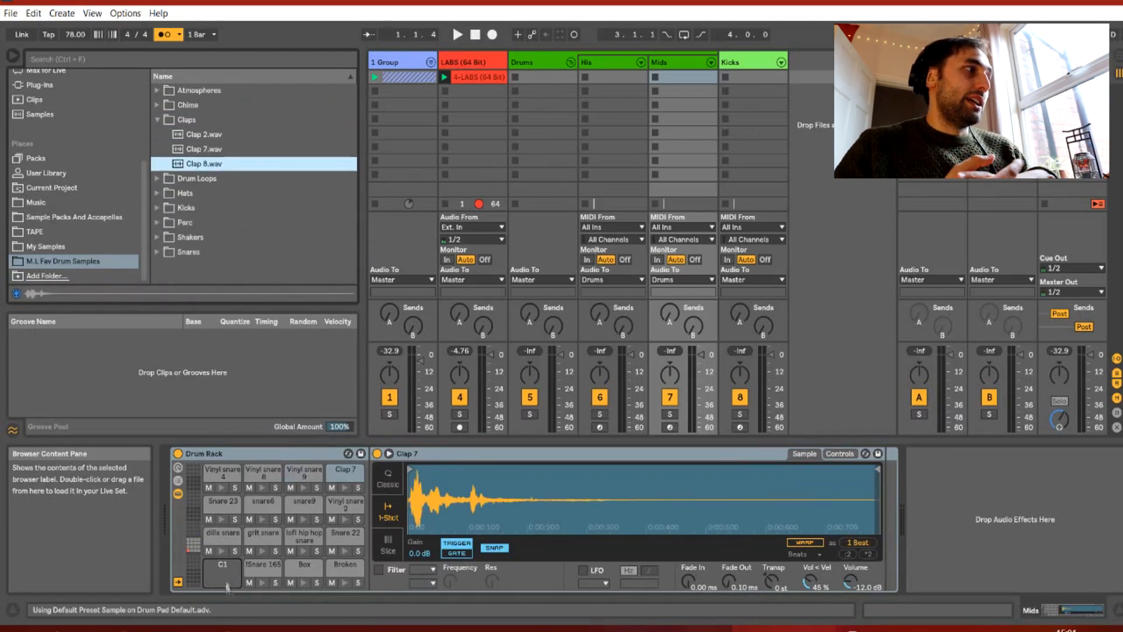
- Browse the Shakers and Snares folders and preview Box.wav
{"action": "left_click", "coordinate": [157, 121]}
{"action": "left_click", "coordinate": [156, 194]}
{"action": "left_click", "coordinate": [157, 209]}
{"action": "scroll", "coordinate": [201, 153], "scroll_direction": "down", "scroll_amount": 2}
{"action": "left_click", "coordinate": [201, 150]}
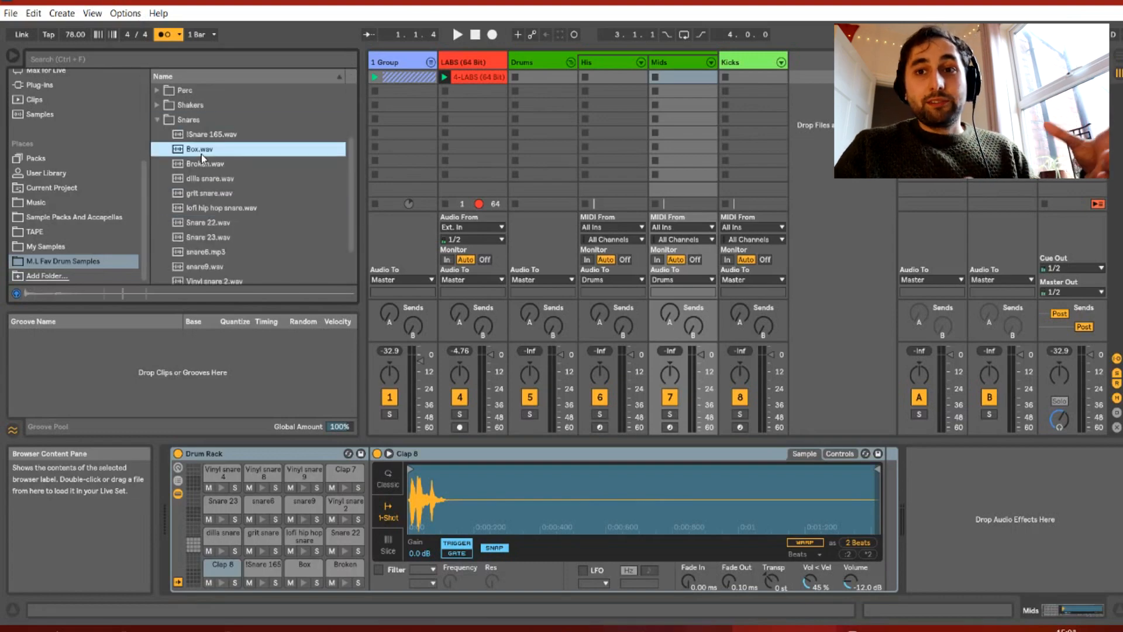
- Create a one-bar clip on the His track with Hihat 12 notes on every eighth note
{"action": "left_click", "coordinate": [617, 88]}
{"action": "left_click", "coordinate": [603, 428]}
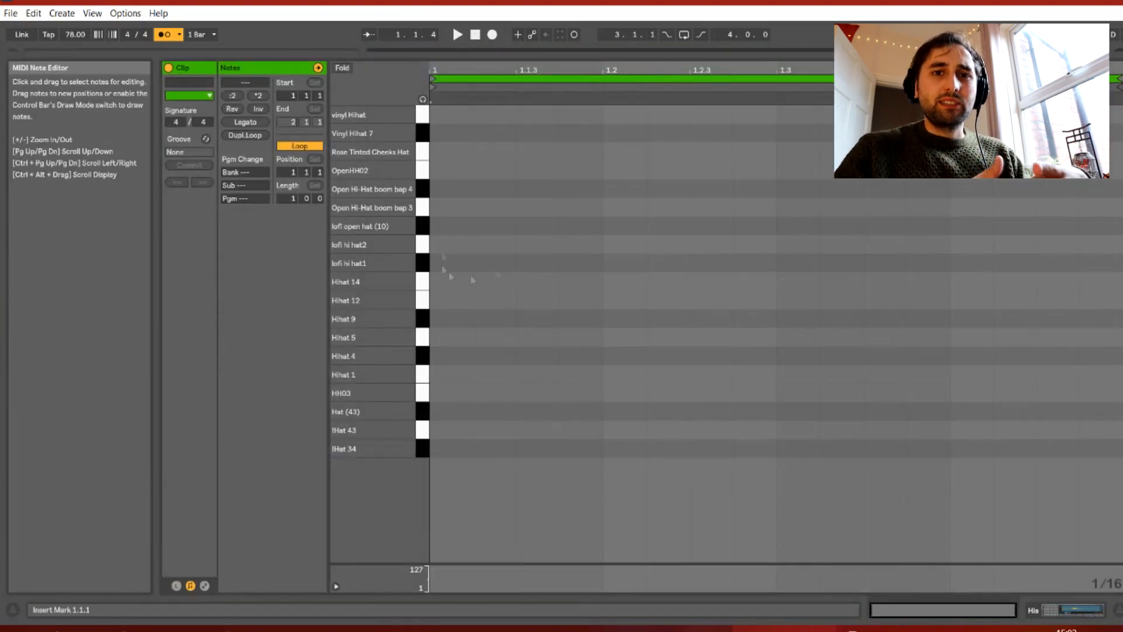
{"action": "double_click", "coordinate": [448, 281]}
{"action": "key", "text": "ctrl+d"}
{"action": "key", "text": "ctrl+d"}
{"action": "key", "text": "ctrl+d"}
- Lower the velocities of the four off-beat Hihat 12 notes to about 60 to 80 and raise the beat-two note to 111
{"action": "mouse_move", "coordinate": [516, 481]}
{"action": "left_mouse_down"}
{"action": "mouse_move", "coordinate": [517, 455]}
{"action": "mouse_move", "coordinate": [517, 491]}
{"action": "left_mouse_up"}
{"action": "left_click", "coordinate": [542, 467]}
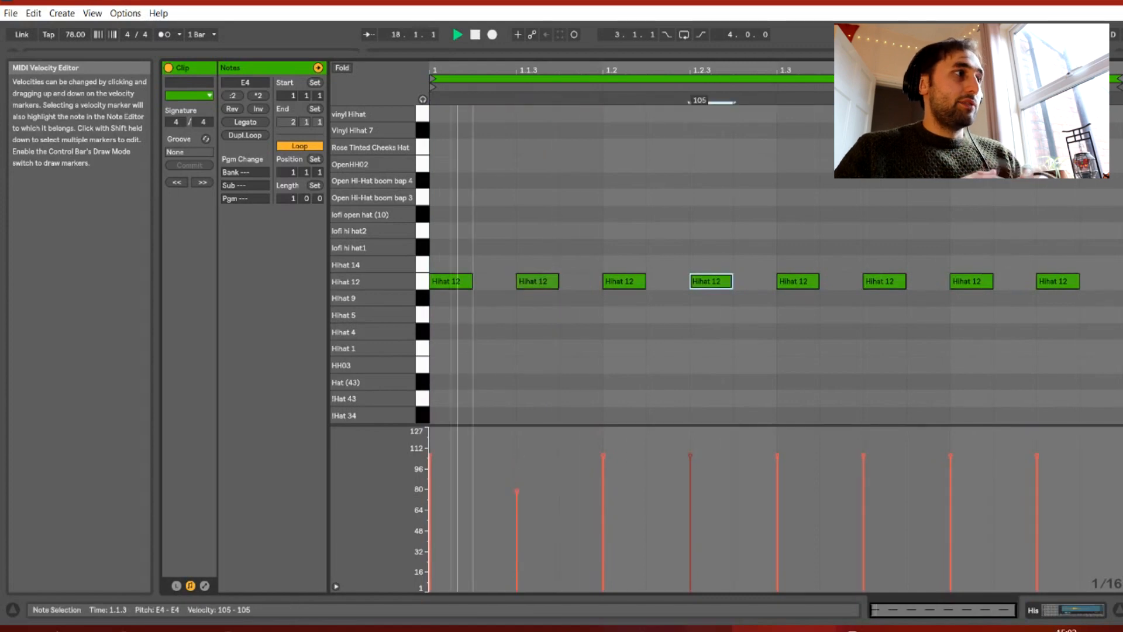
{"action": "left_click_drag", "start_coordinate": [691, 455], "coordinate": [690, 508]}
{"action": "left_click", "coordinate": [865, 485]}
{"action": "left_click_drag", "start_coordinate": [864, 456], "coordinate": [864, 489]}
{"action": "left_click_drag", "start_coordinate": [1037, 456], "coordinate": [1037, 510]}
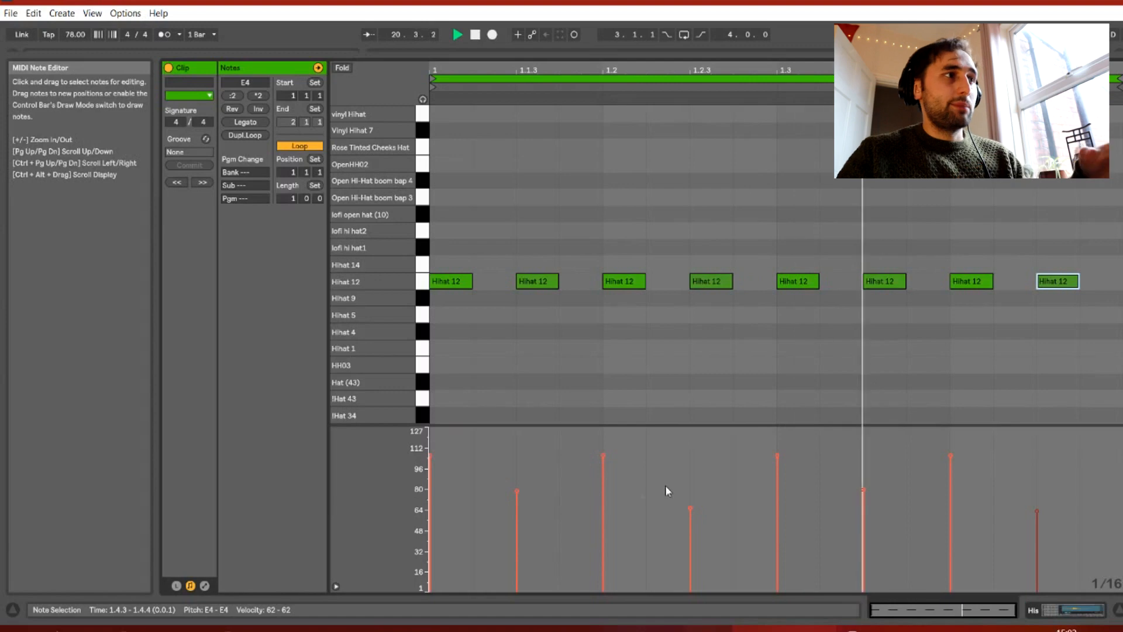
{"action": "left_click_drag", "start_coordinate": [603, 455], "coordinate": [604, 451]}
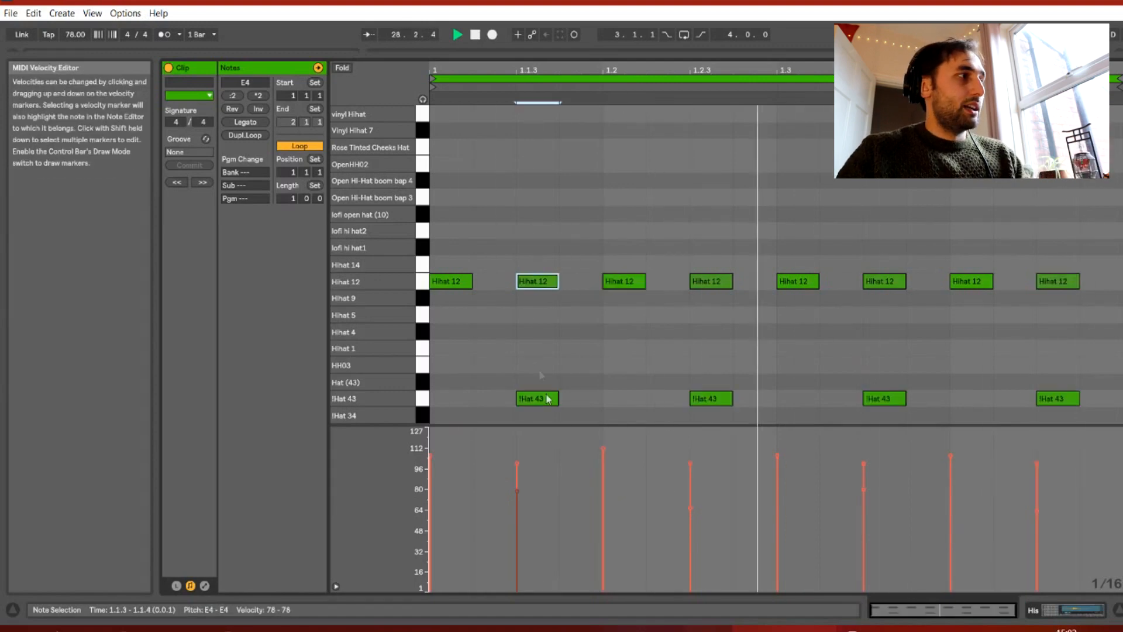
- Lower the velocity of all four !Hat 43 notes together to about 56
{"action": "left_click_drag", "start_coordinate": [527, 364], "coordinate": [1093, 428]}
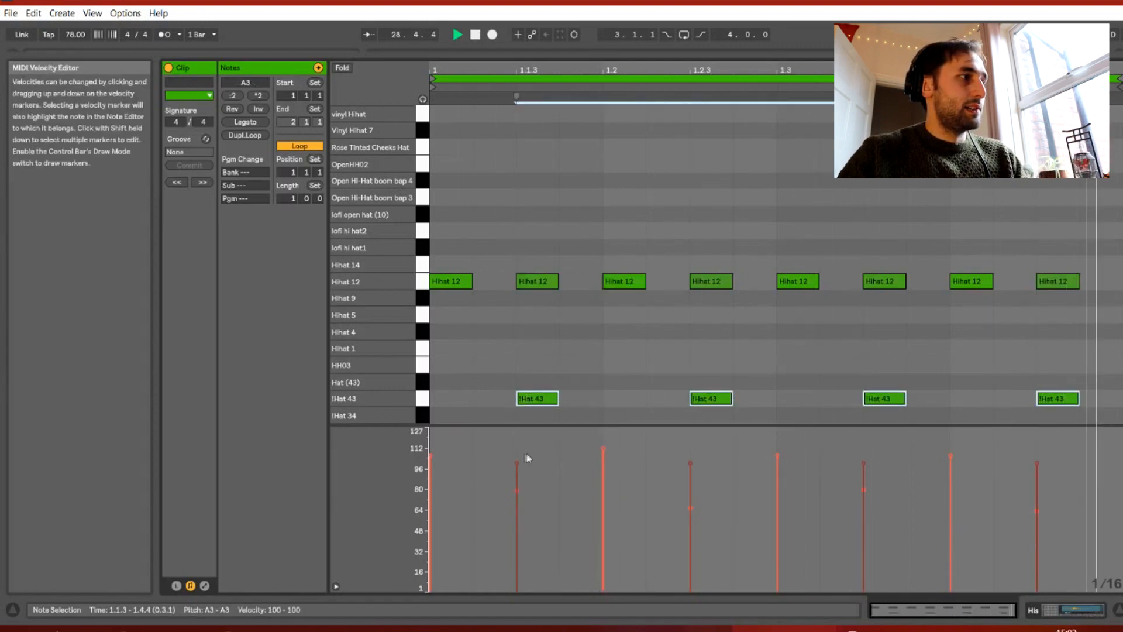
{"action": "left_click_drag", "start_coordinate": [518, 468], "coordinate": [517, 510]}
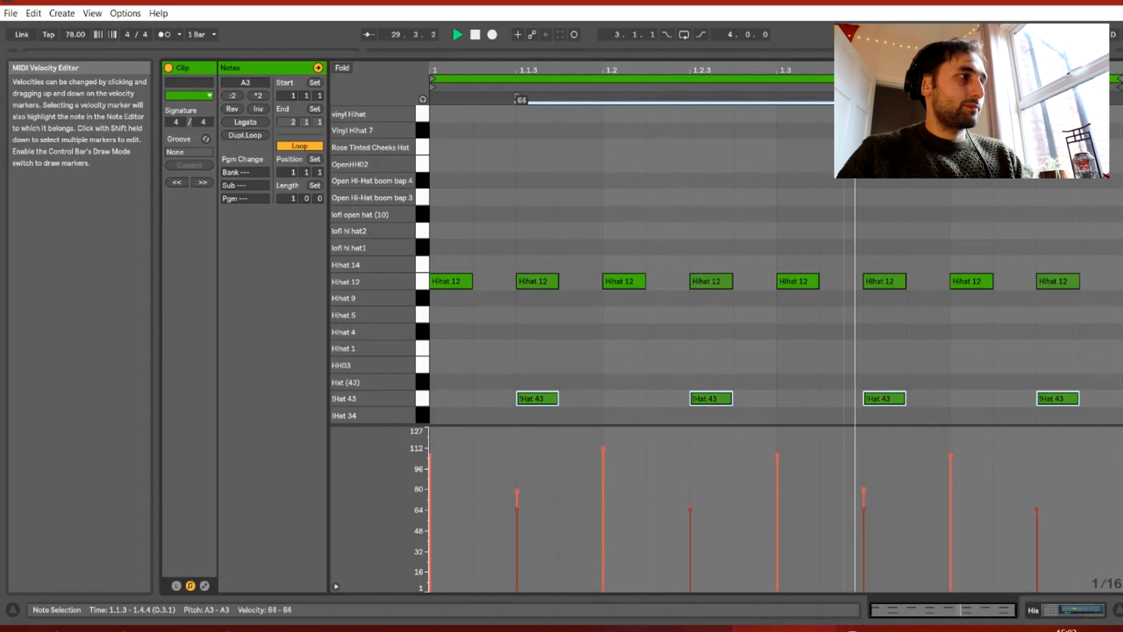
- Nudge the Hihat 12 notes on 1.1.3, 1.2, 1.2.3, 1.3.3, 1.4 and 1.4.3 slightly late, off the grid
{"action": "left_click_drag", "start_coordinate": [526, 284], "coordinate": [531, 286]}
{"action": "left_click_drag", "start_coordinate": [617, 282], "coordinate": [621, 286]}
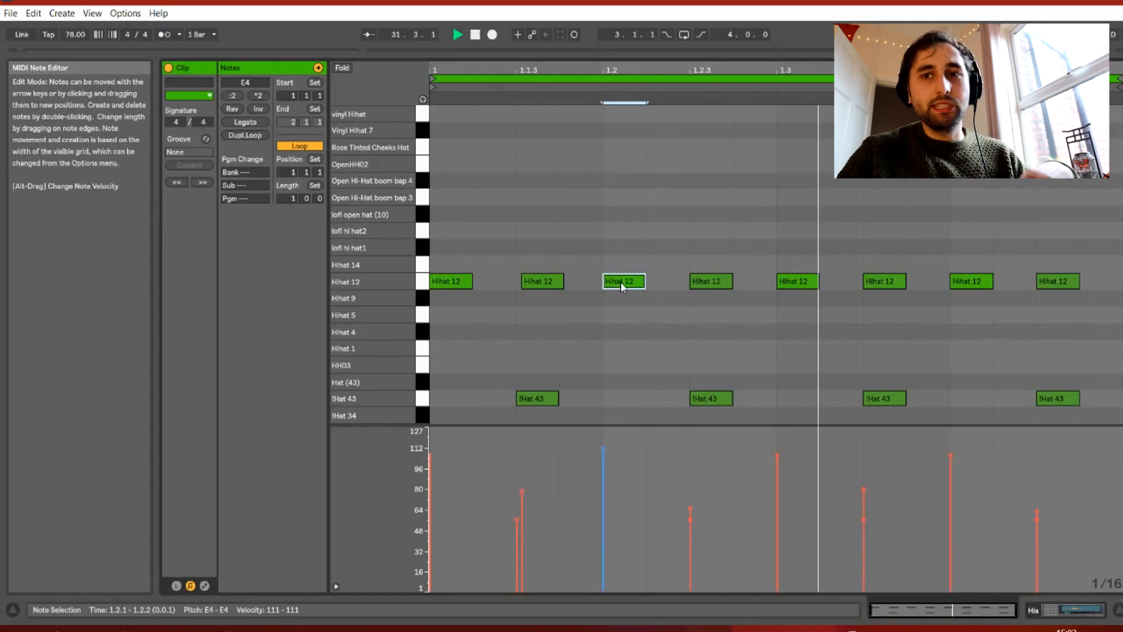
{"action": "left_click_drag", "start_coordinate": [621, 284], "coordinate": [616, 282]}
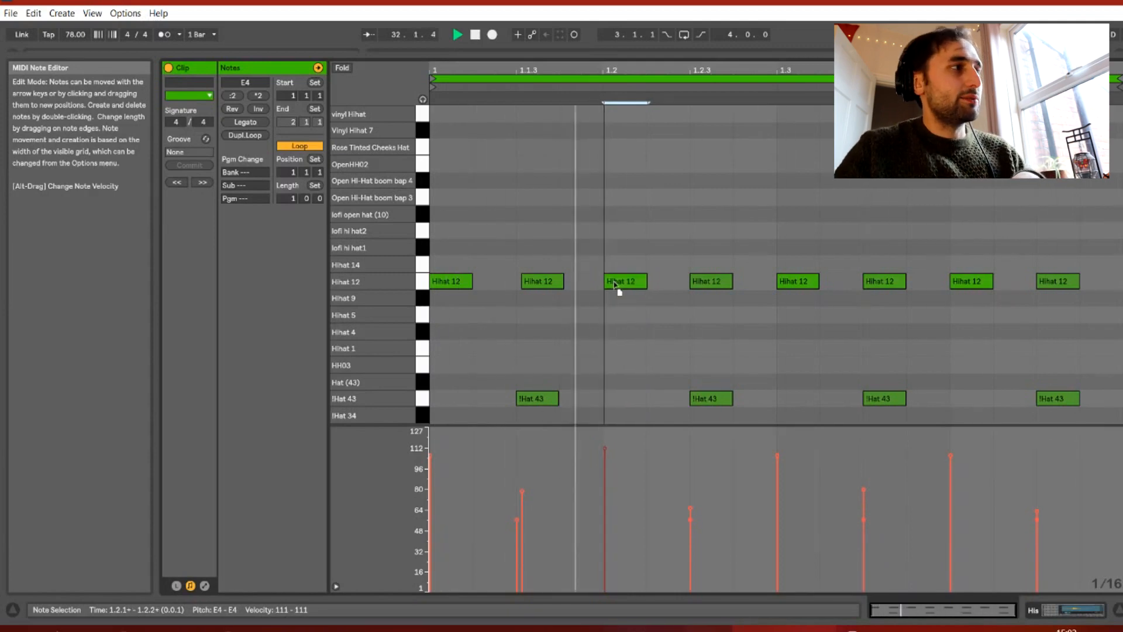
{"action": "left_click_drag", "start_coordinate": [701, 283], "coordinate": [705, 285]}
{"action": "left_click_drag", "start_coordinate": [883, 291], "coordinate": [885, 287]}
{"action": "right_click", "coordinate": [984, 282]}
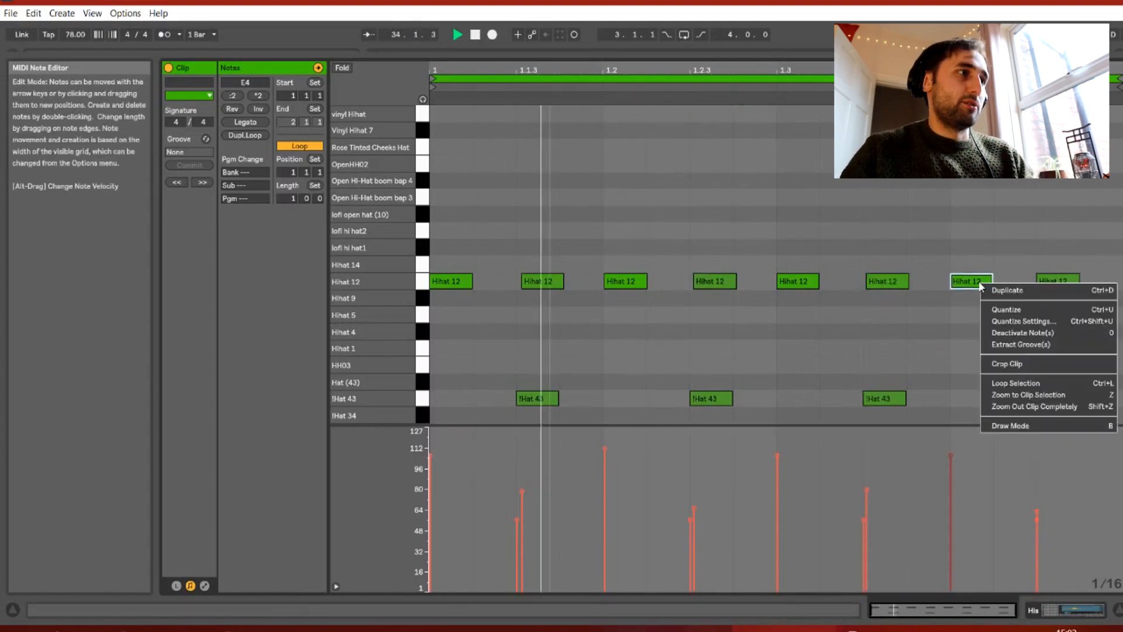
{"action": "left_click", "coordinate": [967, 285]}
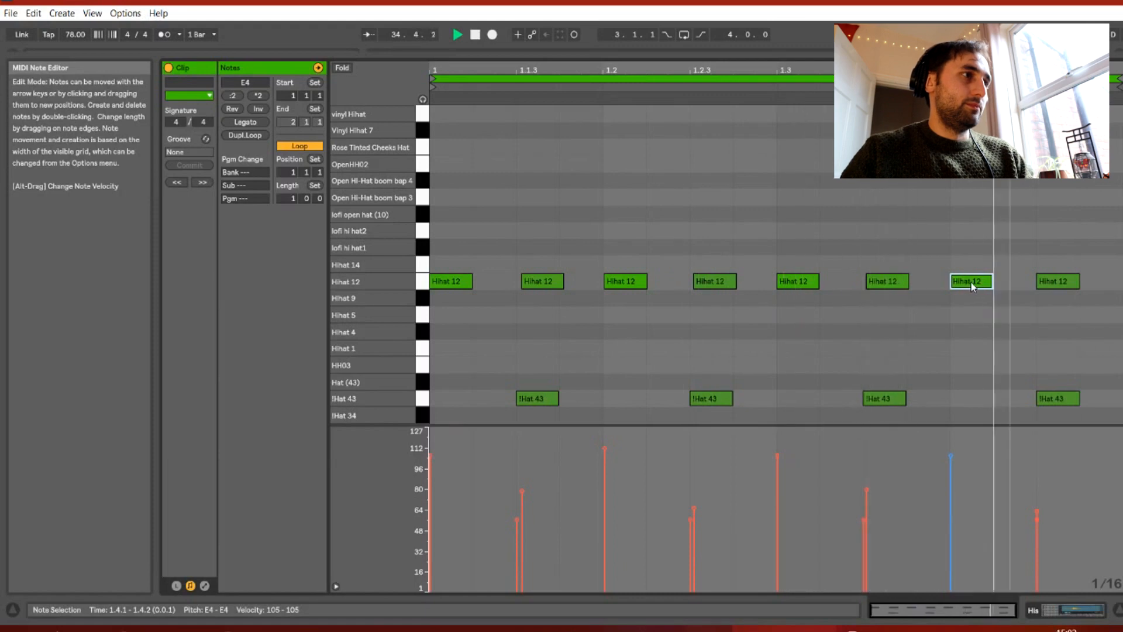
{"action": "left_click_drag", "start_coordinate": [965, 280], "coordinate": [969, 282]}
{"action": "left_click_drag", "start_coordinate": [1042, 281], "coordinate": [1047, 282]}
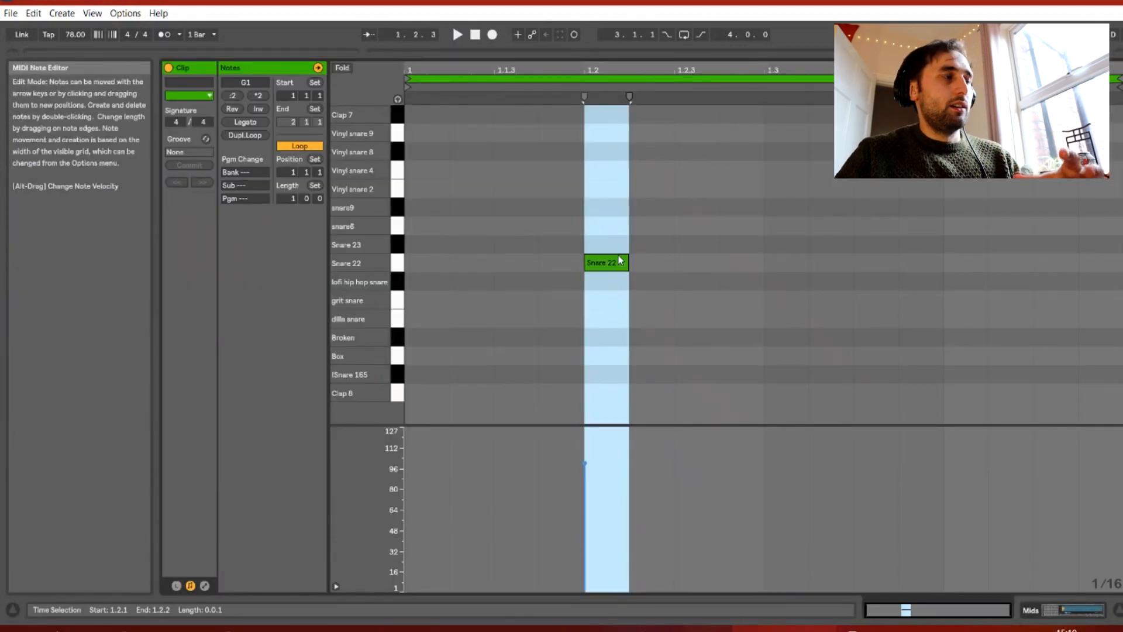
- Move the Snare 22 note on beat 2 of the Mids clip to snare9 and add another snare9 note on beat 4
{"action": "left_click_drag", "start_coordinate": [610, 263], "coordinate": [610, 208]}
{"action": "key", "text": "space"}
{"action": "double_click", "coordinate": [948, 209]}
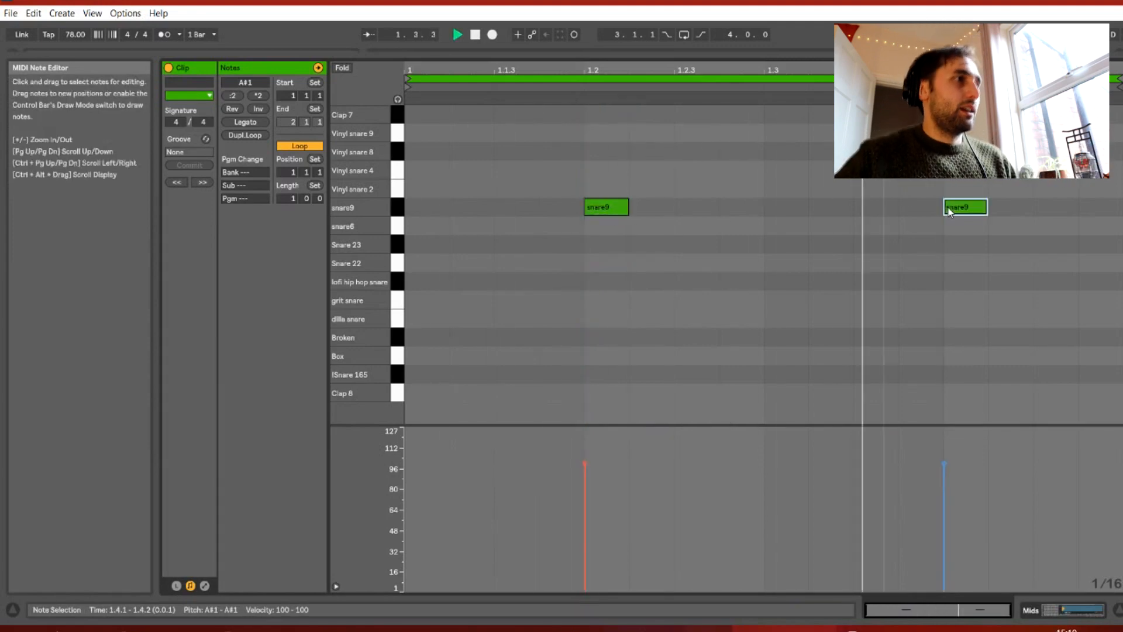
- Set the snare9 sample's fade-out to 327 ms and its transposition to -2 st
{"action": "left_click", "coordinate": [1033, 610]}
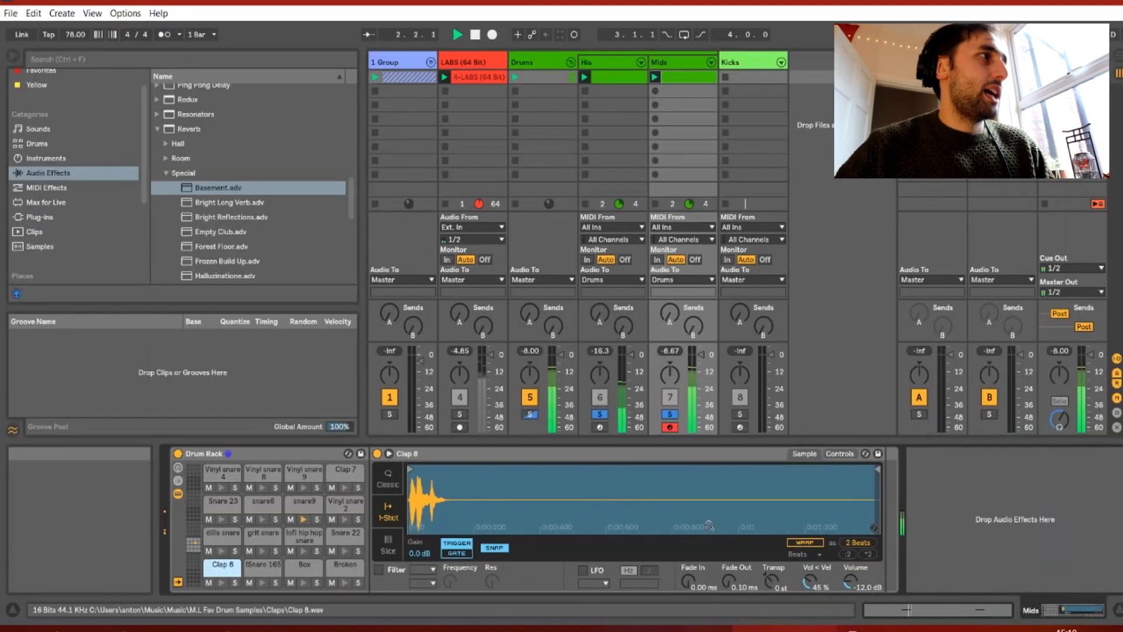
{"action": "left_click", "coordinate": [304, 502]}
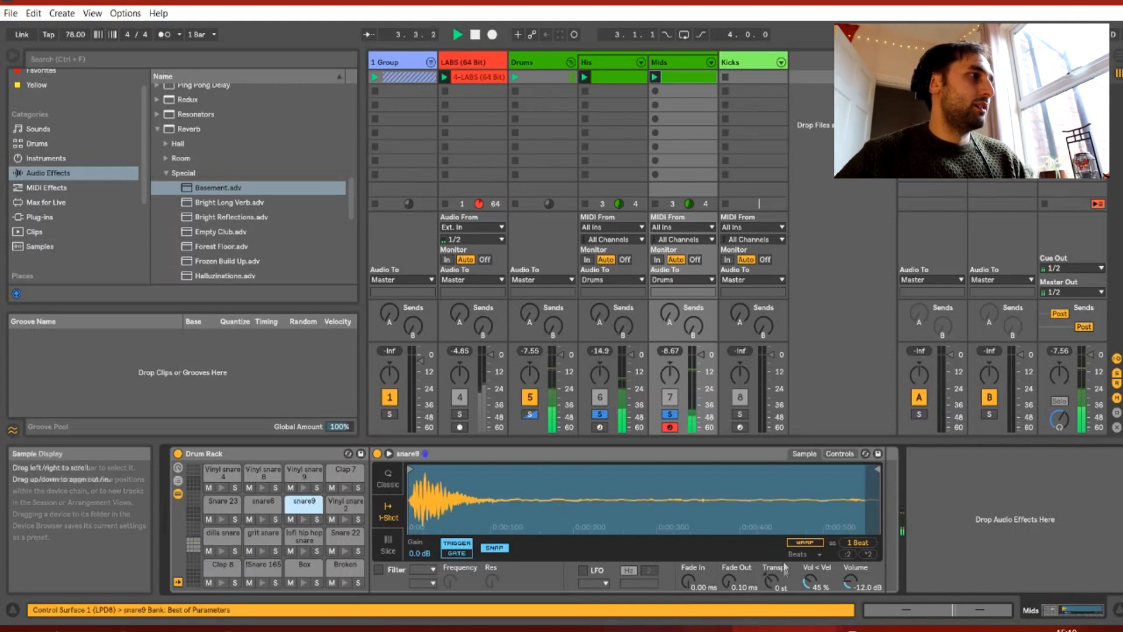
{"action": "left_click_drag", "start_coordinate": [729, 581], "coordinate": [729, 521]}
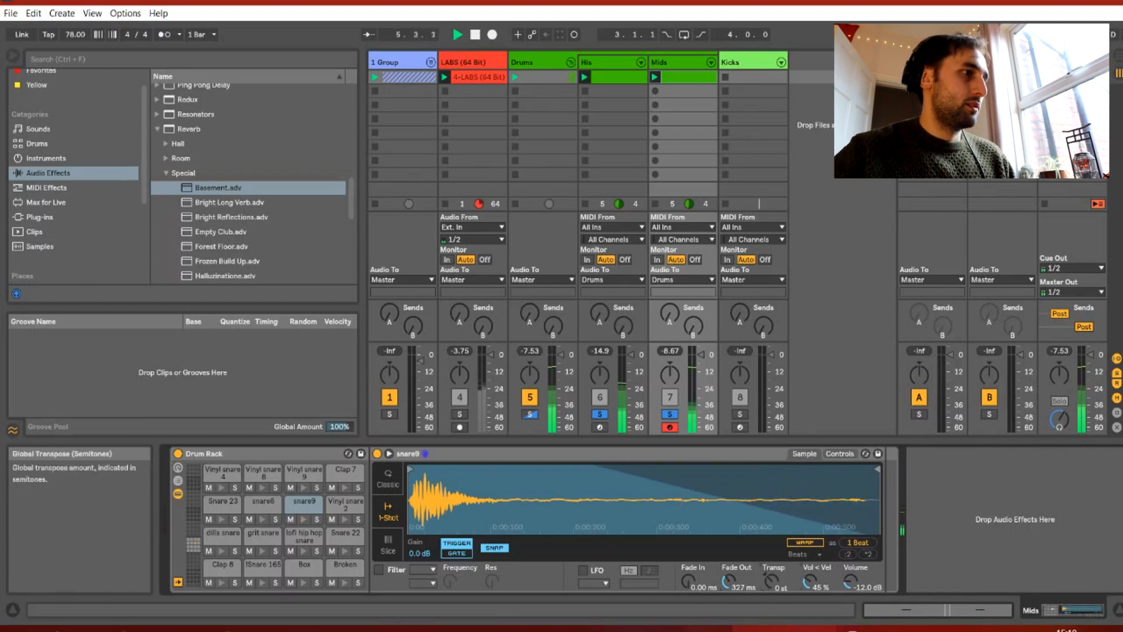
{"action": "left_click_drag", "start_coordinate": [771, 582], "coordinate": [771, 588]}
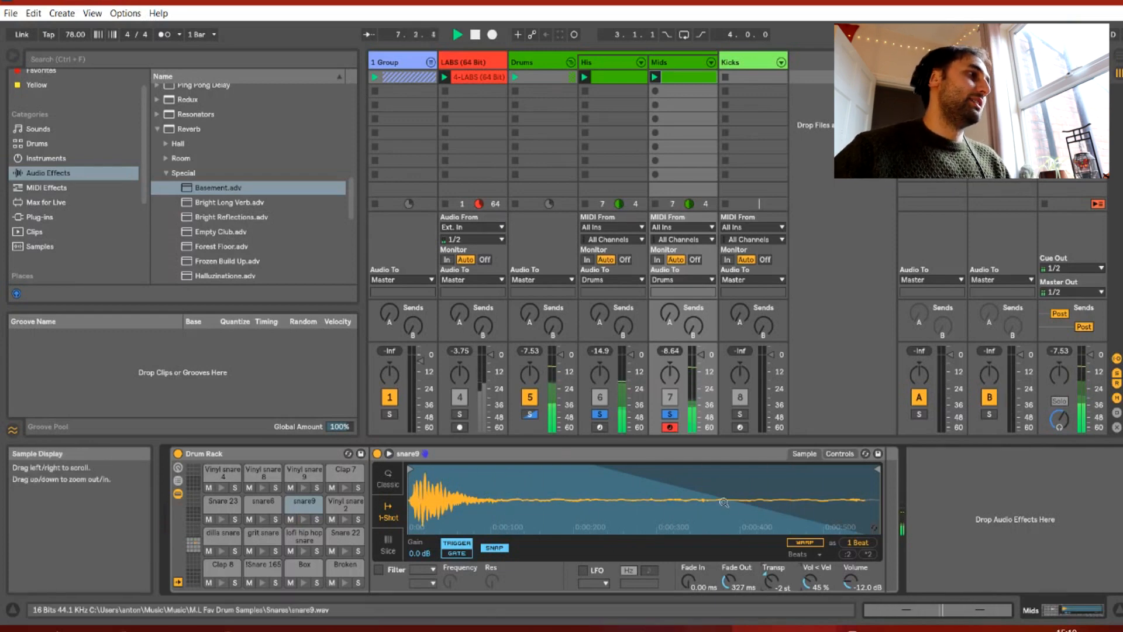
- Nudge the snare9 note on beat 4 of the Mids clip slightly late, off the grid
{"action": "double_click", "coordinate": [694, 78]}
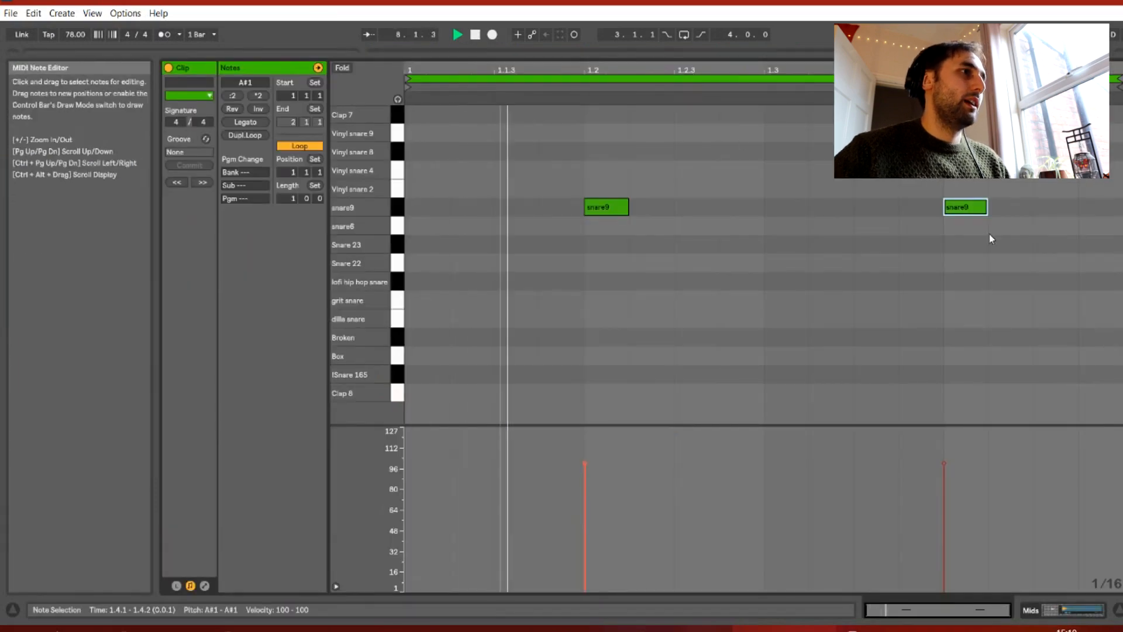
{"action": "left_click_drag", "start_coordinate": [964, 211], "coordinate": [966, 212]}
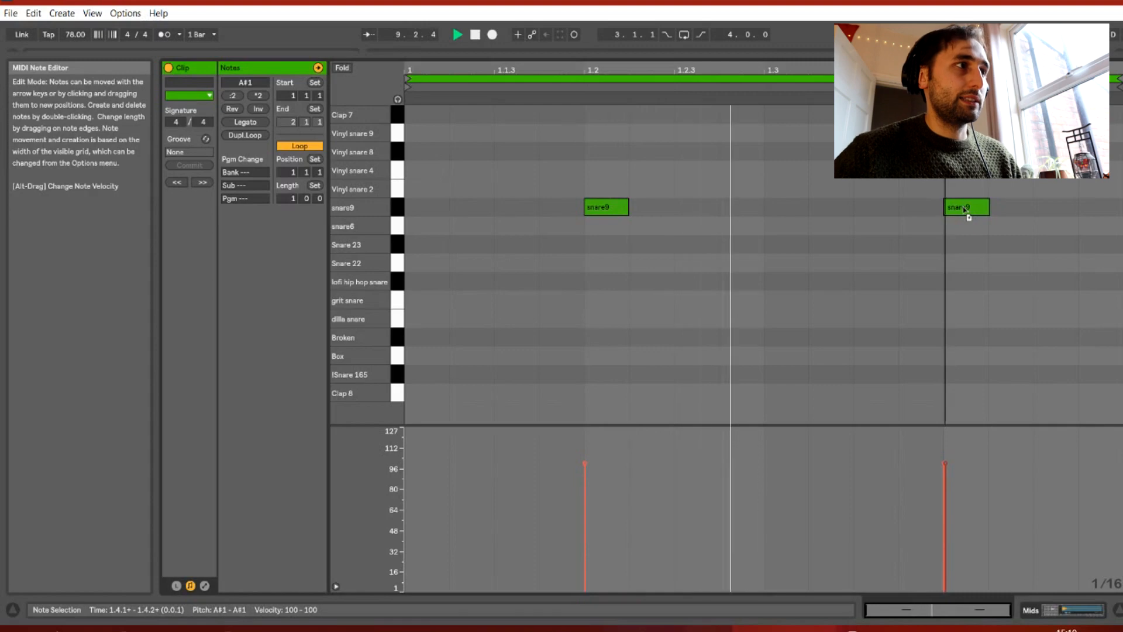
{"action": "left_click", "coordinate": [966, 211]}
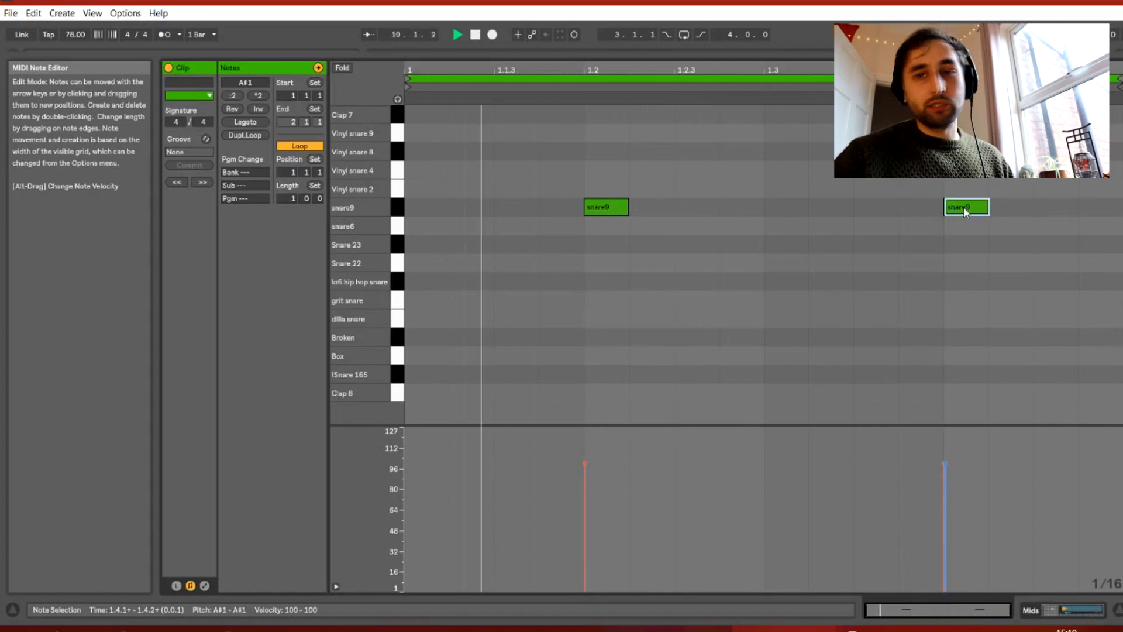
{"action": "left_click", "coordinate": [982, 182]}
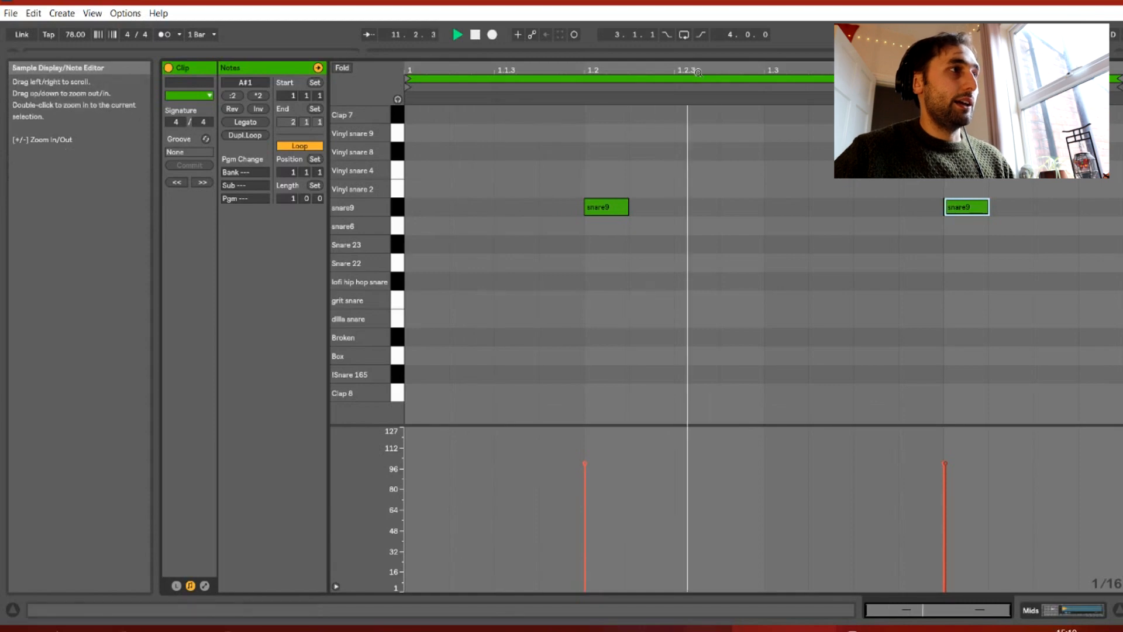
- Extend the Mids clip's loop to two bars and stop playback
{"action": "left_click", "coordinate": [1119, 81]}
{"action": "mouse_move", "coordinate": [1120, 81]}
{"action": "left_mouse_down"}
{"action": "mouse_move", "coordinate": [1119, 63]}
{"action": "mouse_move", "coordinate": [1122, 81]}
{"action": "mouse_move", "coordinate": [1100, 81]}
{"action": "left_mouse_up"}
{"action": "key", "text": "space"}
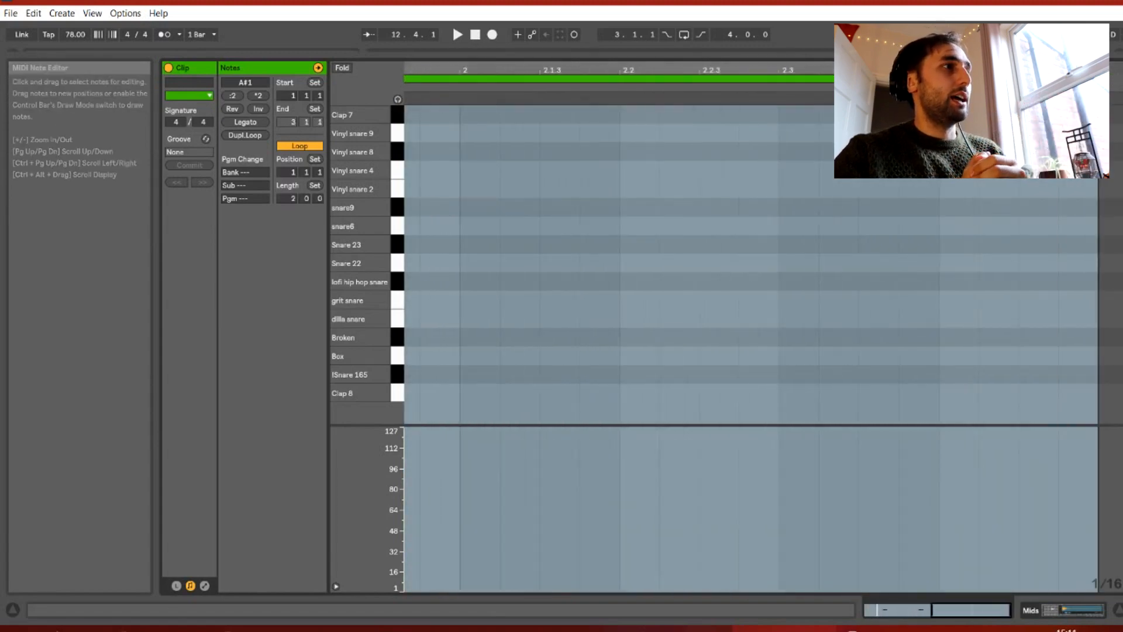
- Copy both snare9 notes to beats 2 and 4 of the second bar and play the pattern
{"action": "left_click_drag", "start_coordinate": [972, 152], "coordinate": [913, 140]}
{"action": "left_click_drag", "start_coordinate": [913, 70], "coordinate": [913, 62]}
{"action": "left_click", "coordinate": [956, 241]}
{"action": "left_click_drag", "start_coordinate": [825, 241], "coordinate": [467, 196]}
{"action": "left_click_drag", "start_coordinate": [503, 207], "coordinate": [856, 210]}
{"action": "key", "text": "space"}
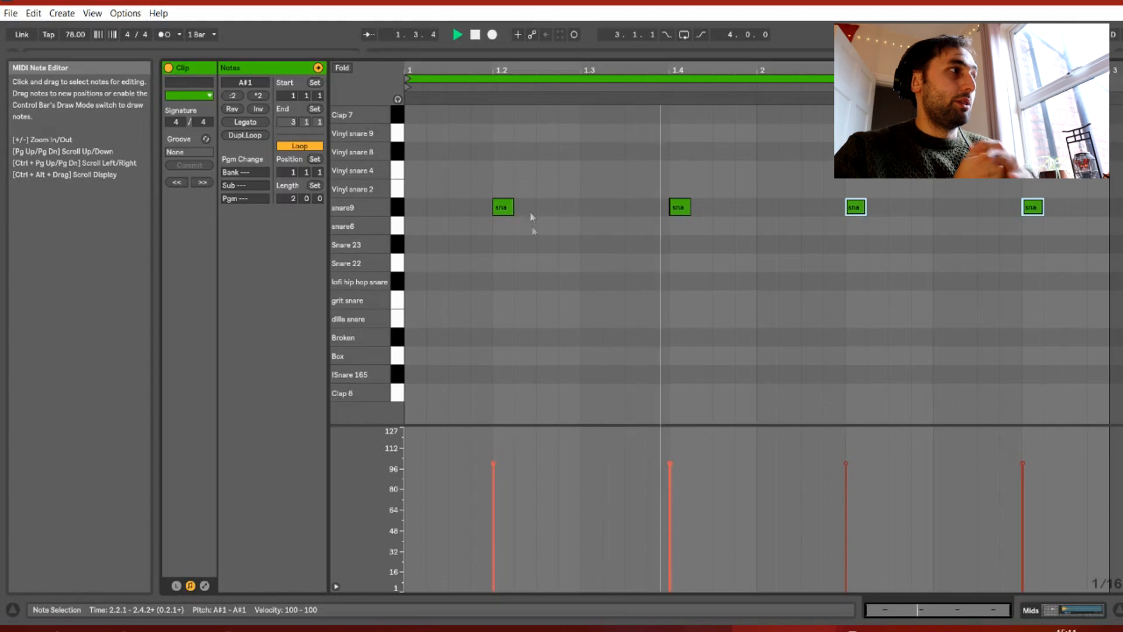
{"action": "key", "text": "space"}
- Try layering a Broken note with the snare9 hit on beat 2 of the first bar and listen to it
{"action": "double_click", "coordinate": [491, 338]}
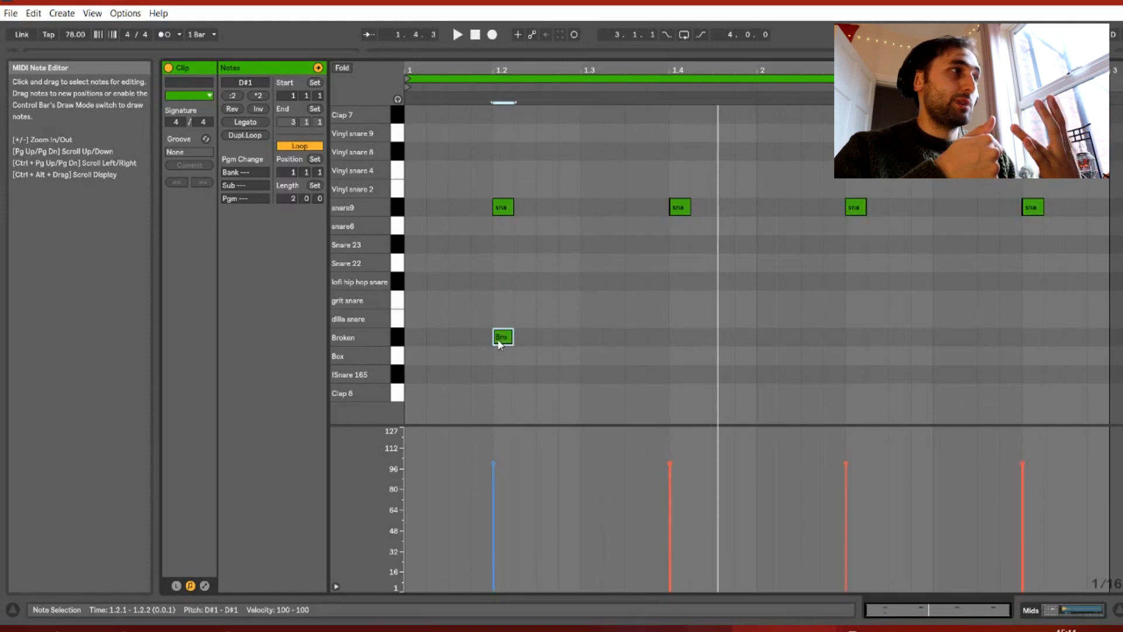
{"action": "key", "text": "space"}
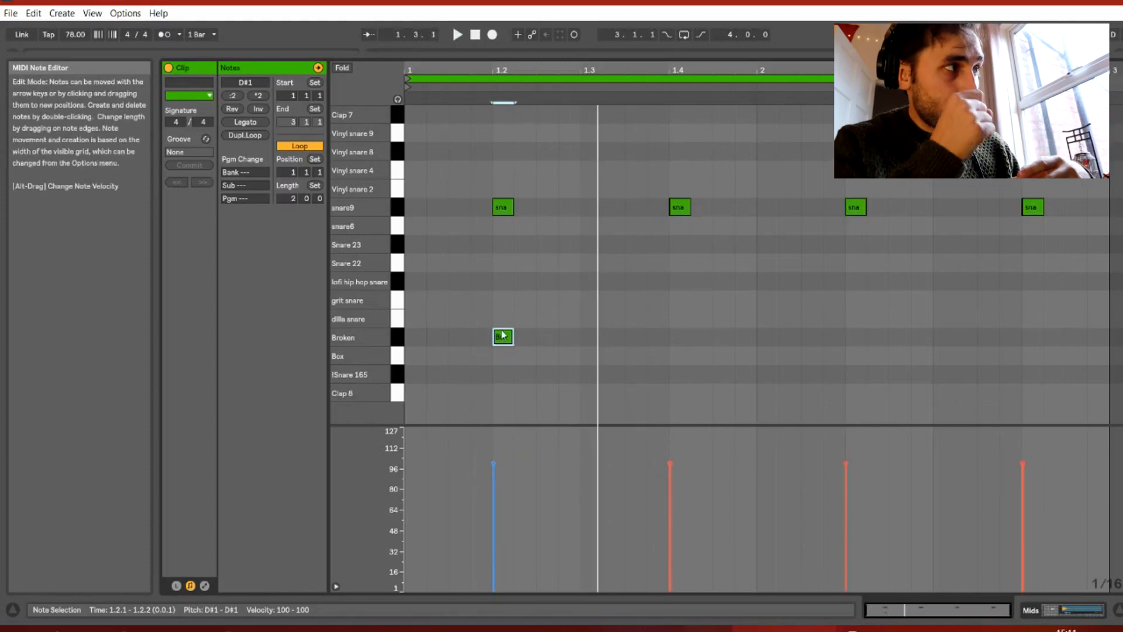
{"action": "key", "text": "space"}
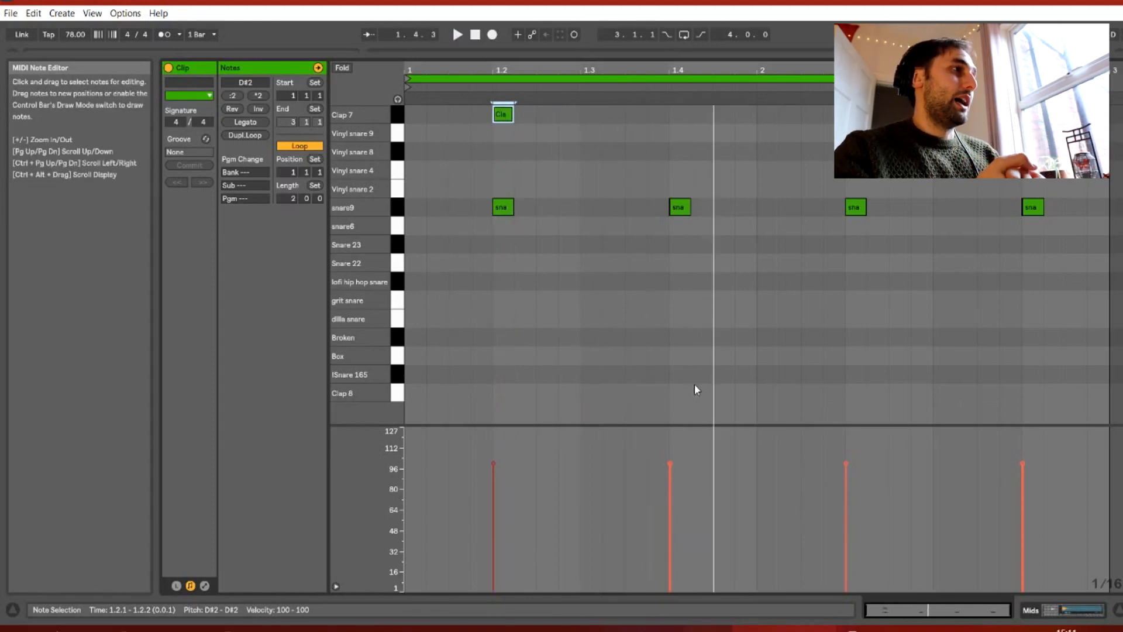
- Layer Clap 8 on beat 4 of the first bar, Clap 7 on beat 2 and Box on beat 4 of the second
{"action": "double_click", "coordinate": [677, 392]}
{"action": "key", "text": "space"}
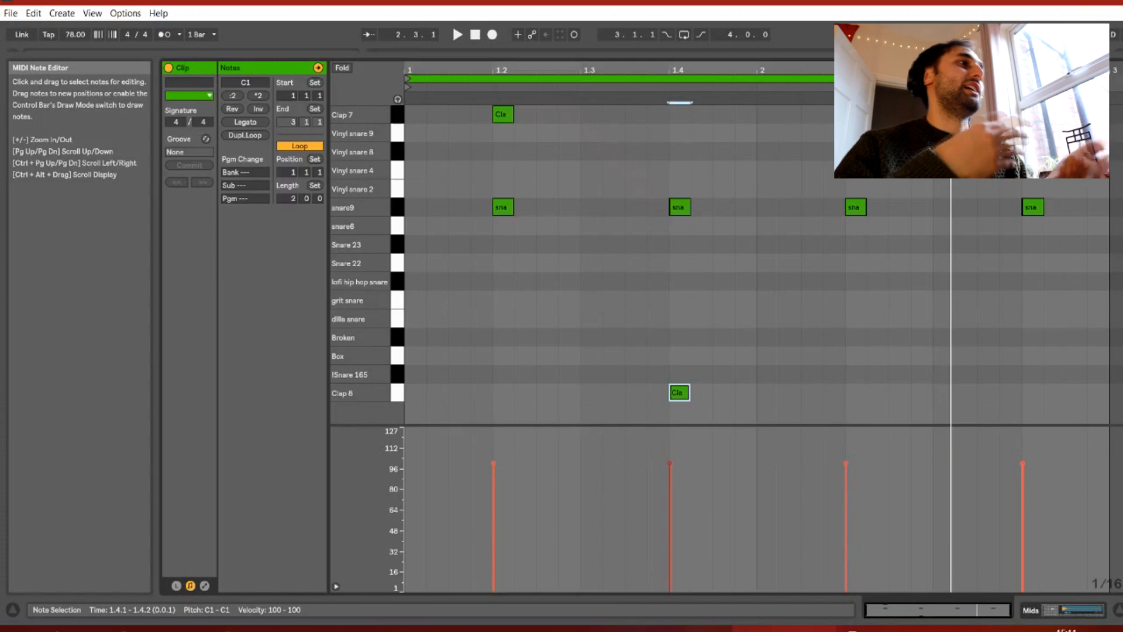
{"action": "double_click", "coordinate": [855, 115]}
{"action": "key", "text": "space"}
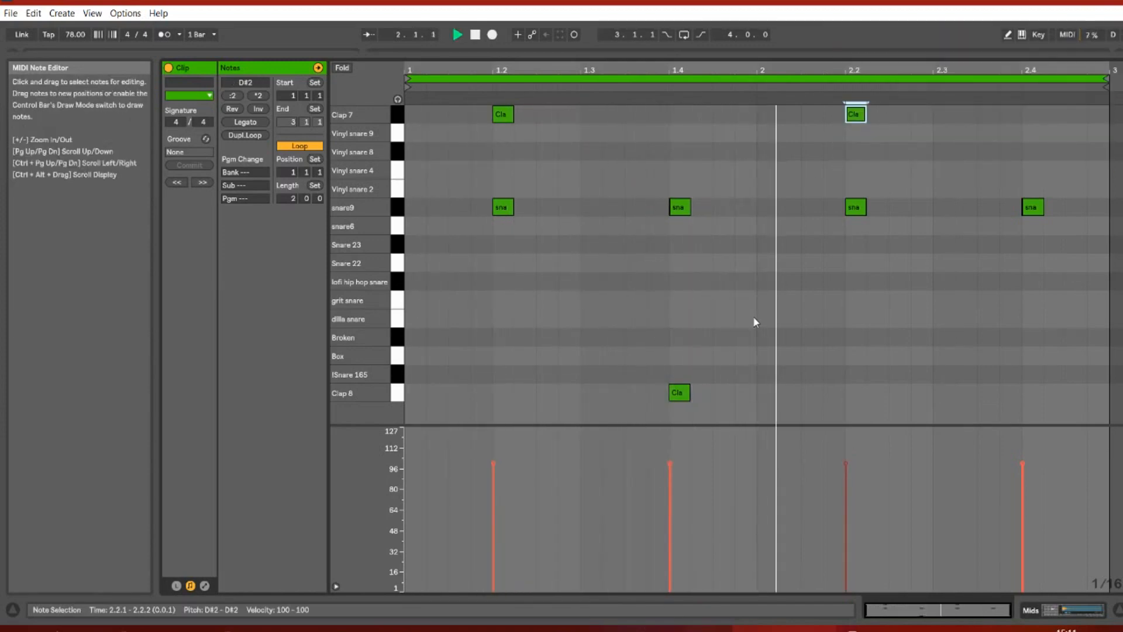
{"action": "double_click", "coordinate": [1037, 361]}
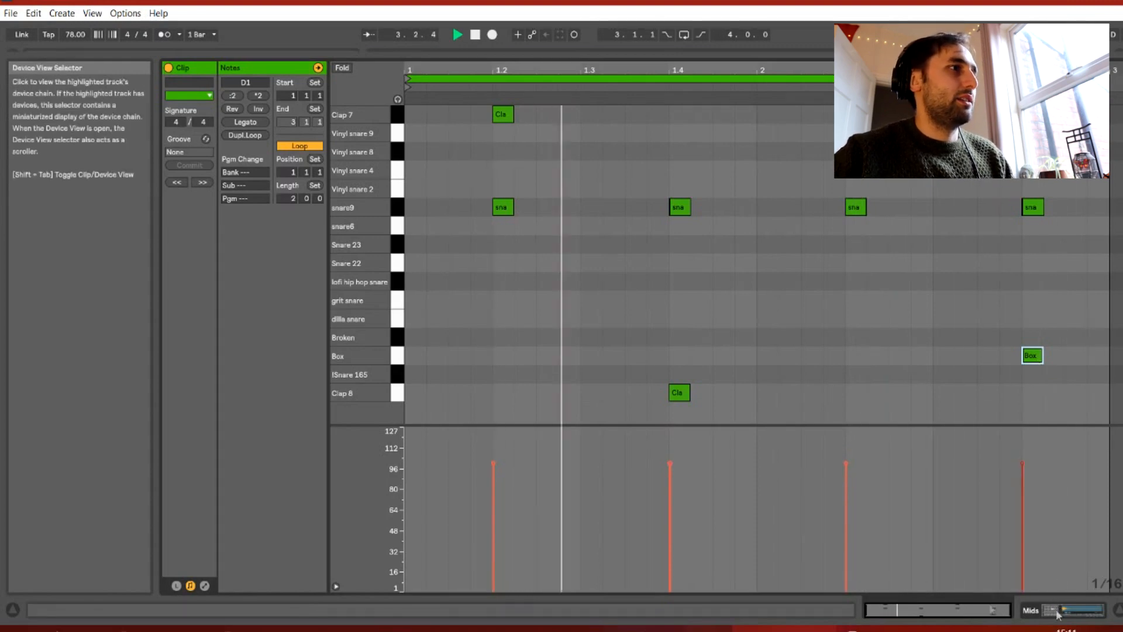
- Insert an Auto Filter after the Drum Rack on the Mids track
{"action": "key", "text": "Tab"}
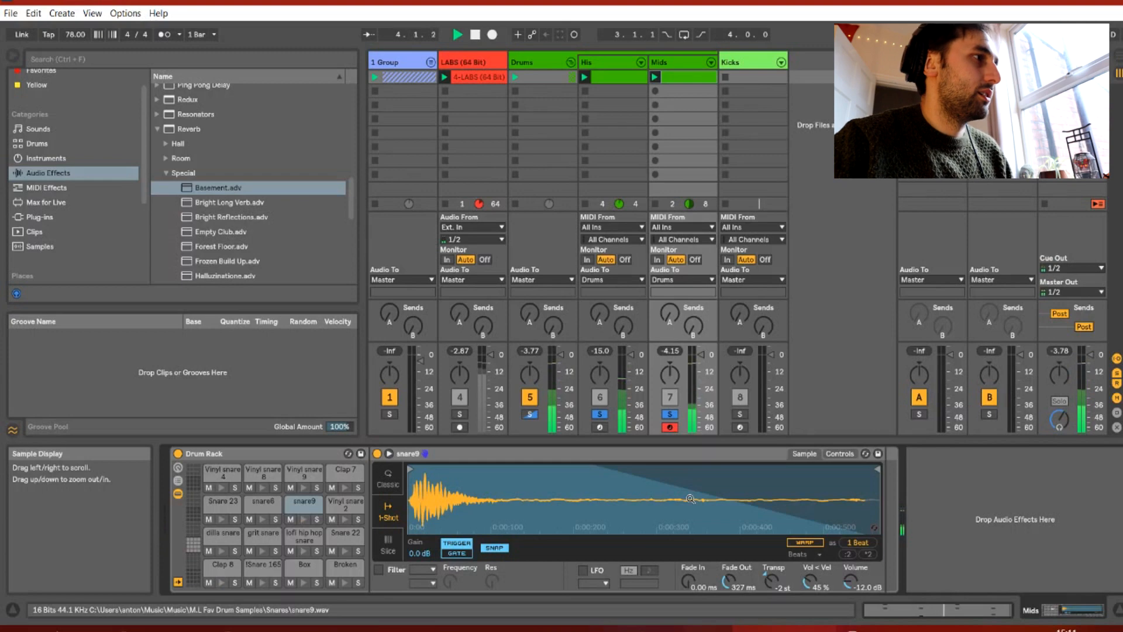
{"action": "left_click", "coordinate": [167, 178]}
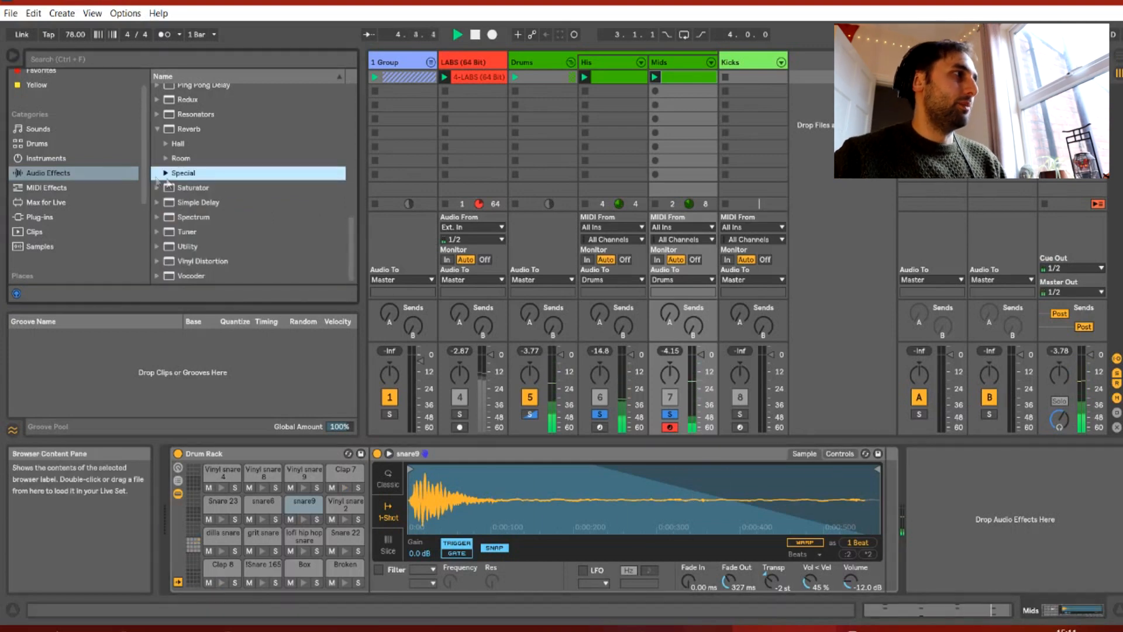
{"action": "scroll", "coordinate": [195, 143], "scroll_direction": "up", "scroll_amount": 10}
{"action": "left_click_drag", "start_coordinate": [199, 120], "coordinate": [849, 372]}
{"action": "left_click_drag", "start_coordinate": [944, 489], "coordinate": [944, 494]}
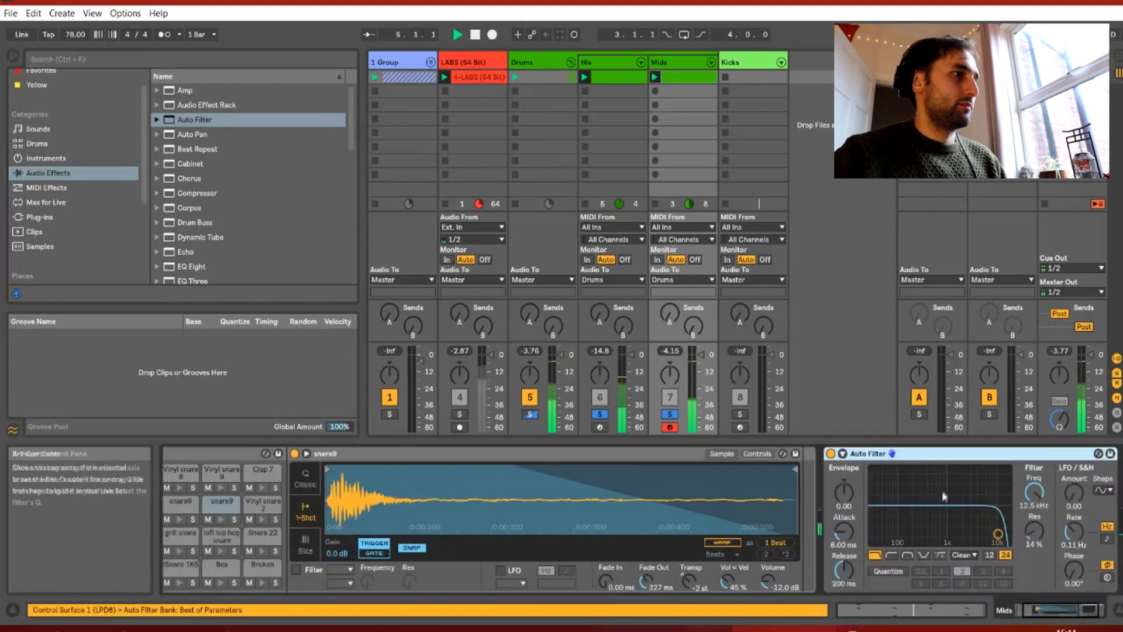
- Lower the Mids Auto Filter's low-pass cutoff to 5.62 kHz, and duplicate the filter as a high-pass with an adjusted cutoff
{"action": "left_click_drag", "start_coordinate": [1033, 494], "coordinate": [1033, 493]}
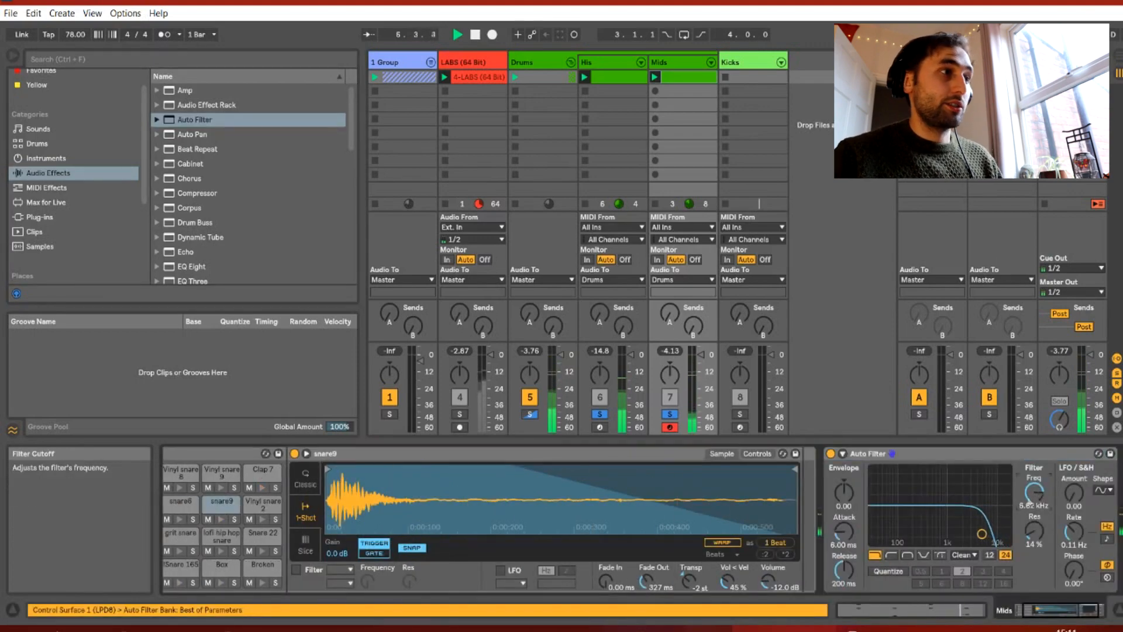
{"action": "left_click", "coordinate": [991, 450]}
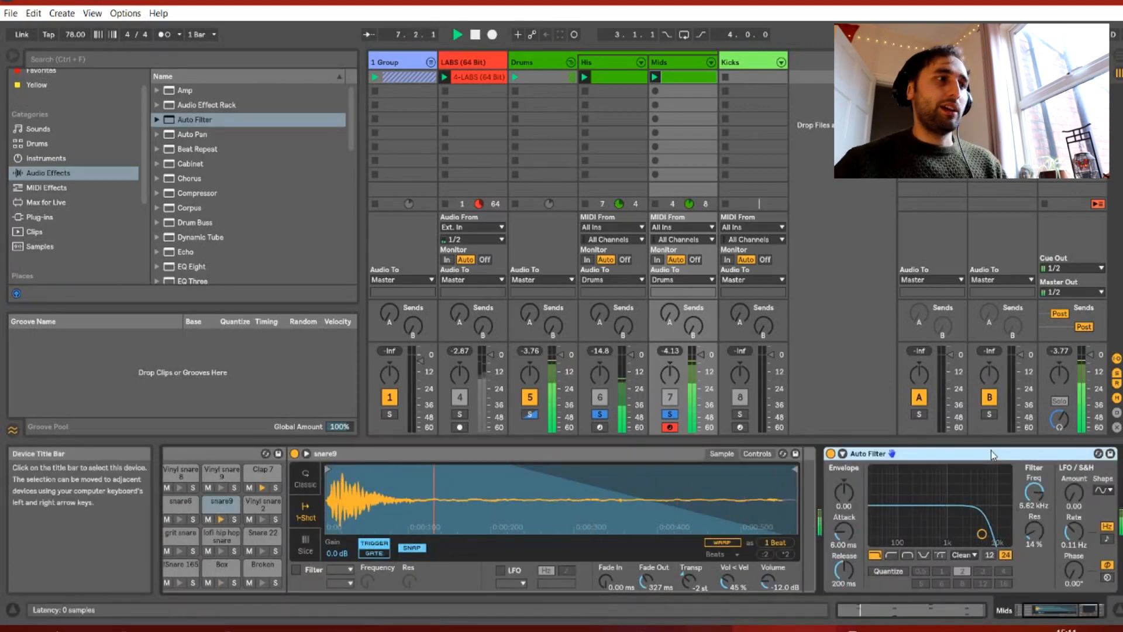
{"action": "key", "text": "ctrl+d"}
{"action": "left_click", "coordinate": [891, 554]}
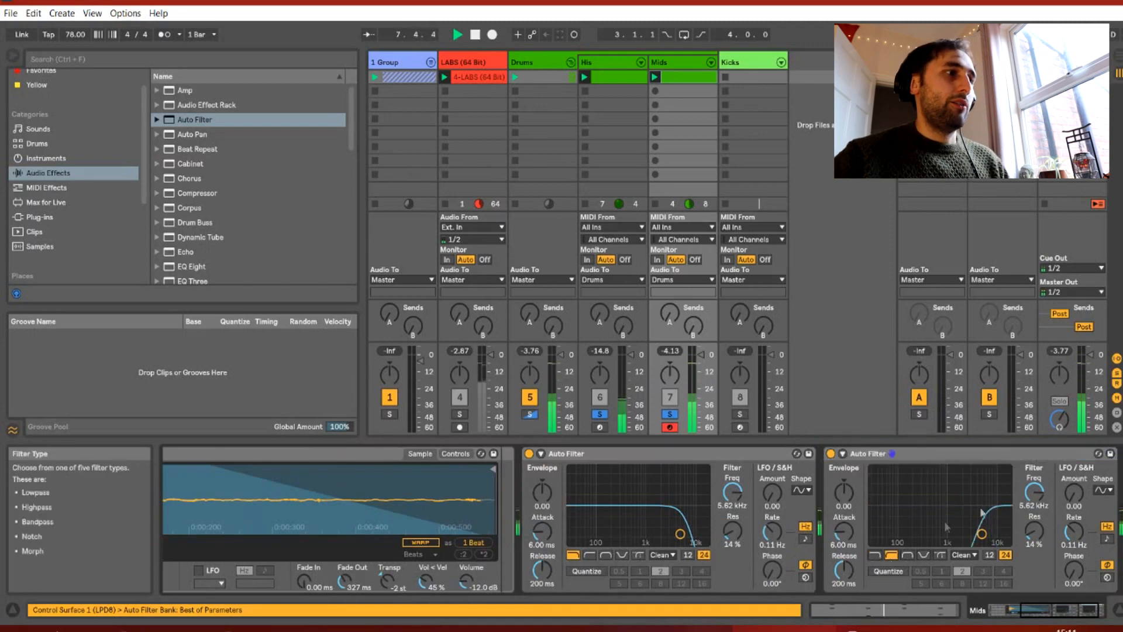
{"action": "left_click_drag", "start_coordinate": [1033, 495], "coordinate": [1034, 487]}
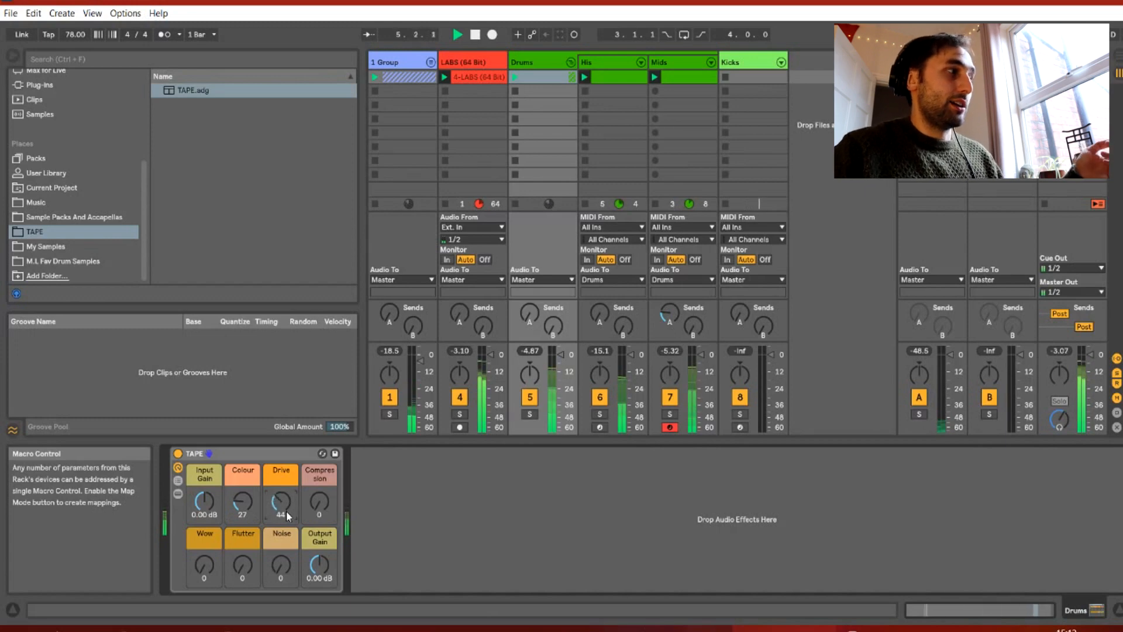
- Set Compression to 14 in the Drums group's TAPE rack and fold the group
{"action": "left_click_drag", "start_coordinate": [320, 512], "coordinate": [320, 496]}
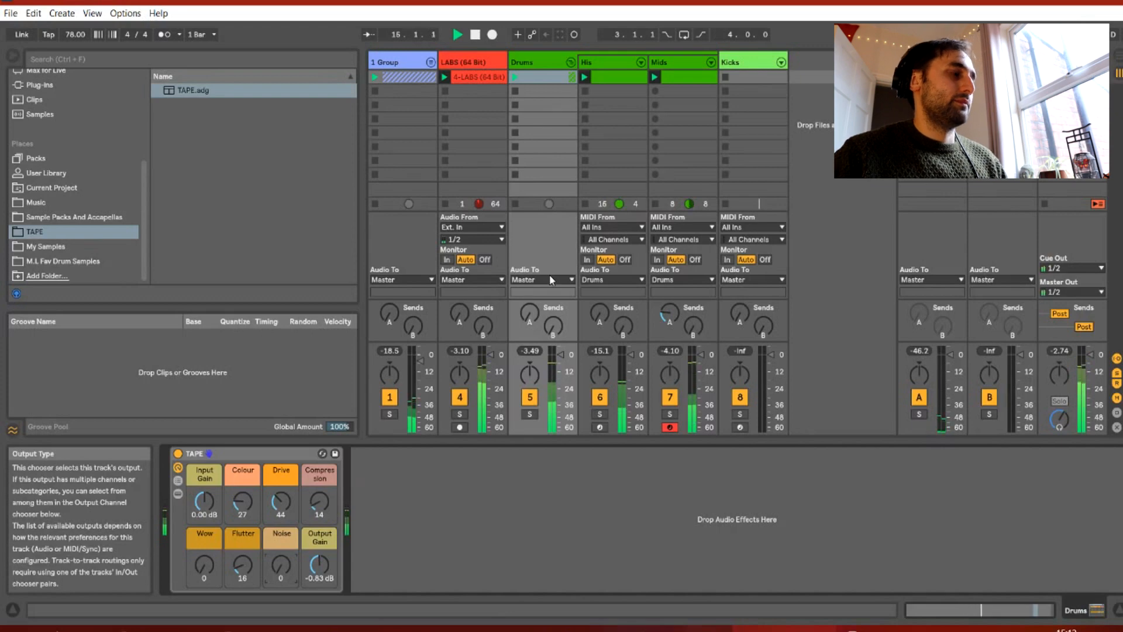
{"action": "left_click", "coordinate": [571, 62]}
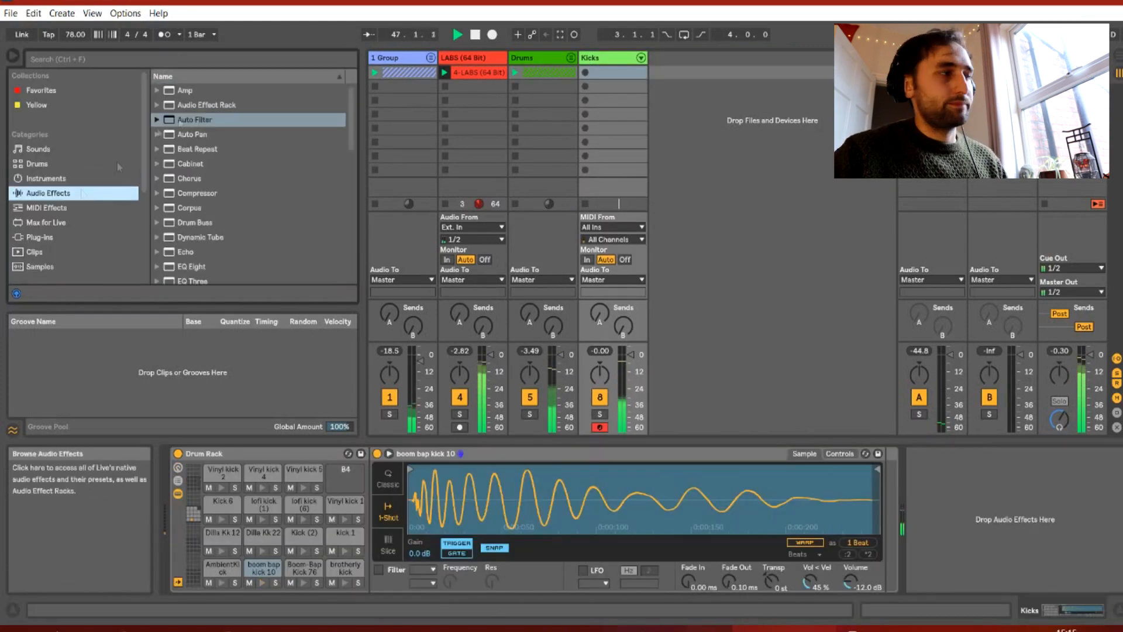
- Insert an Auto Filter after the Drum Rack on the Kicks track
{"action": "left_click_drag", "start_coordinate": [193, 120], "coordinate": [939, 533]}
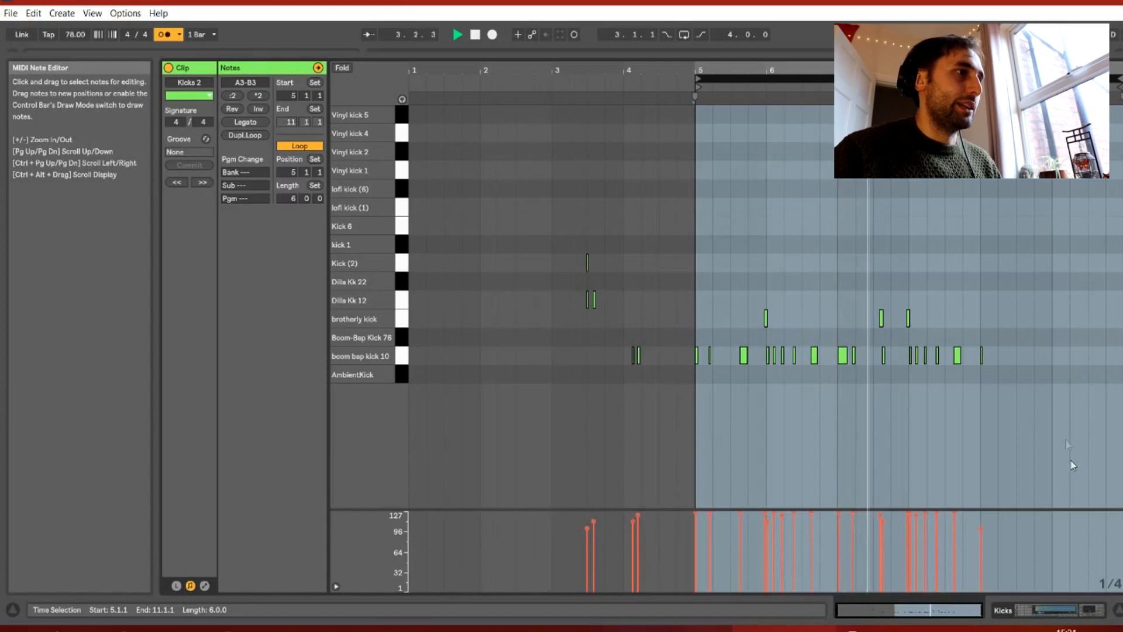
- Shorten the Kicks 2 loop to four bars ending at bar 9 and delete the stray boom bap kick 10 note there
{"action": "left_click_drag", "start_coordinate": [1121, 78], "coordinate": [981, 78]}
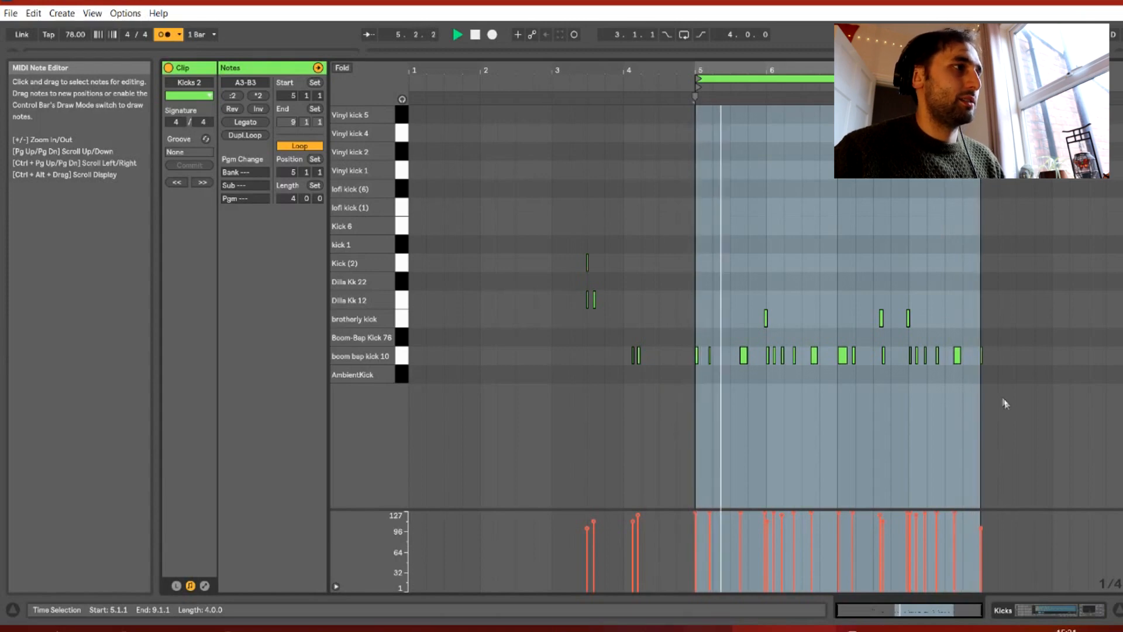
{"action": "left_click", "coordinate": [982, 356]}
{"action": "key", "text": "Delete"}
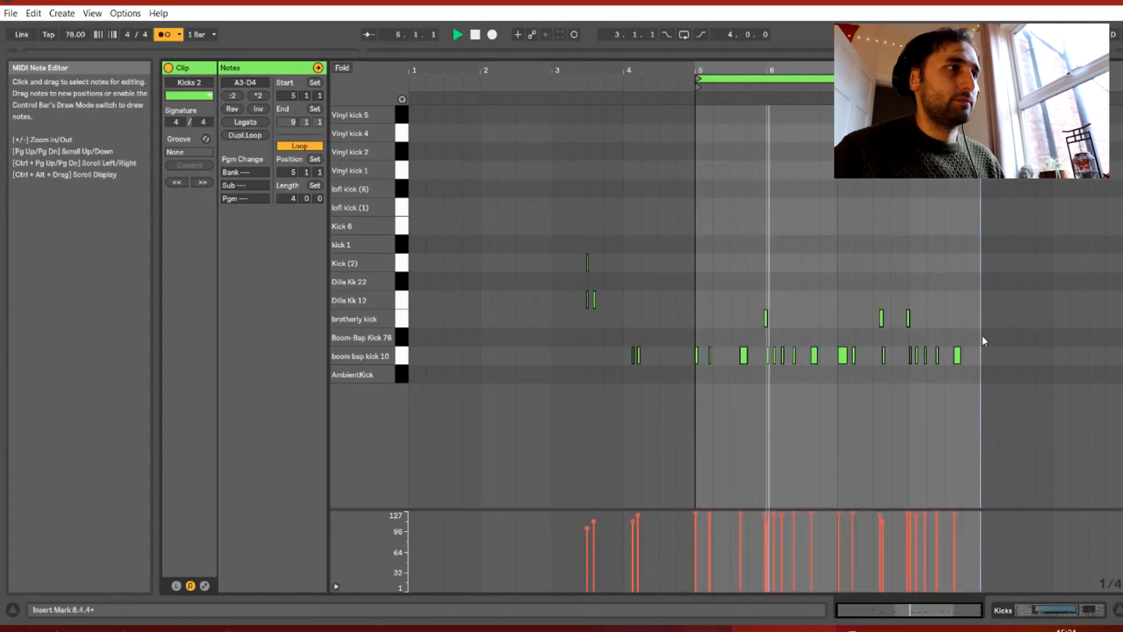
{"action": "left_click", "coordinate": [1004, 608]}
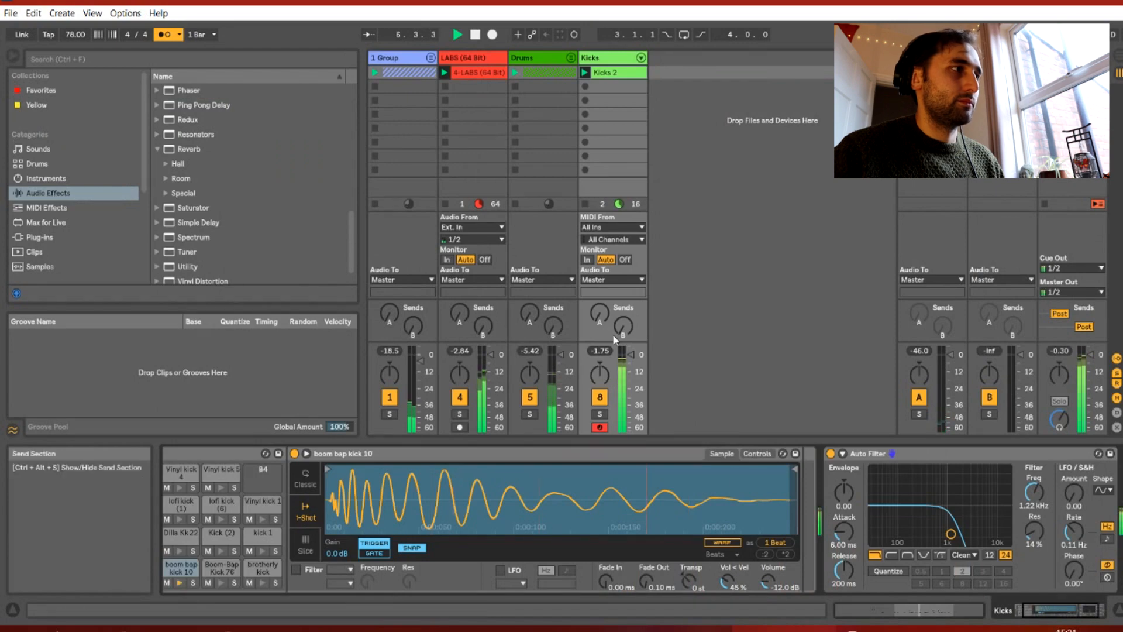
- Set the sidechain source of the compressor on the LABS track to Kicks
{"action": "left_click", "coordinate": [471, 57]}
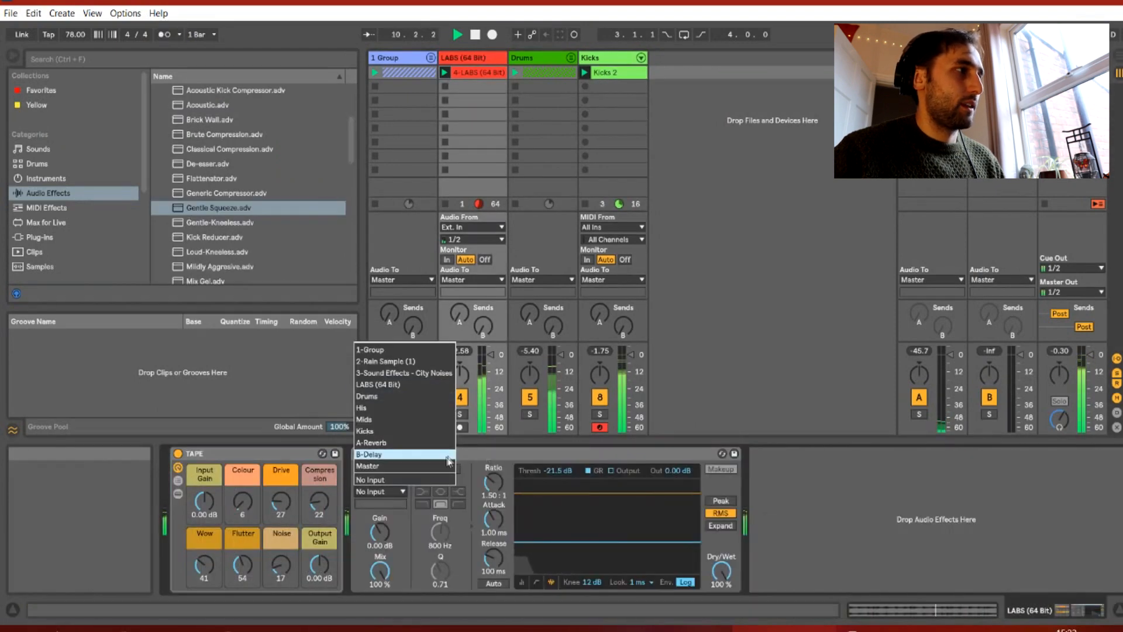
{"action": "left_click", "coordinate": [397, 431]}
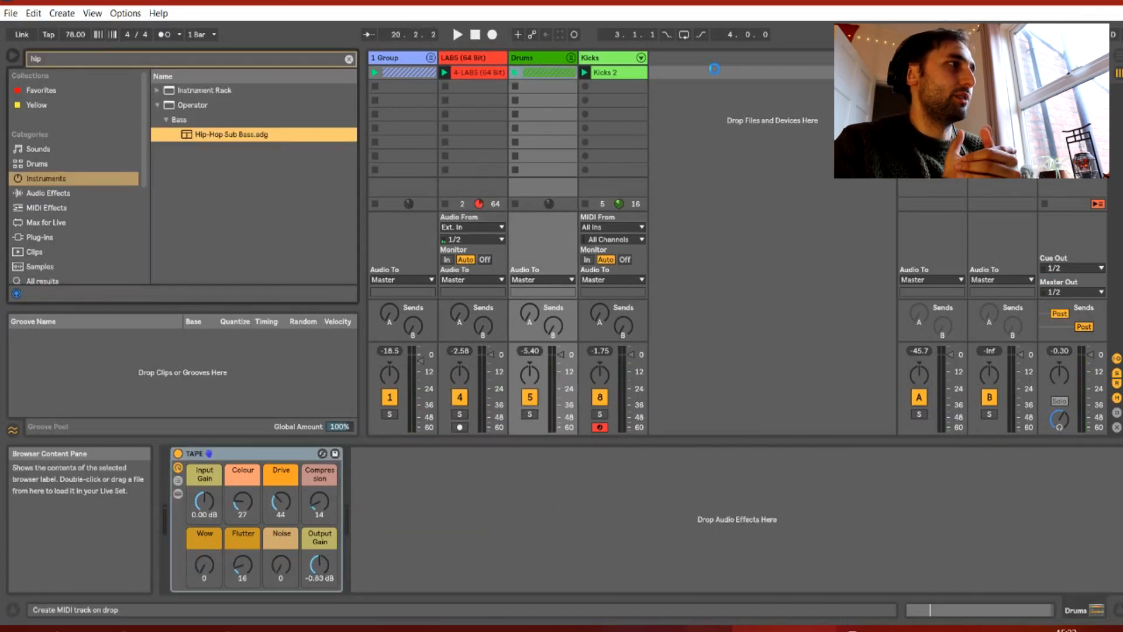
- Load the Hip-Hop Sub Bass preset onto a new MIDI track
{"action": "left_click_drag", "start_coordinate": [715, 69], "coordinate": [715, 72]}
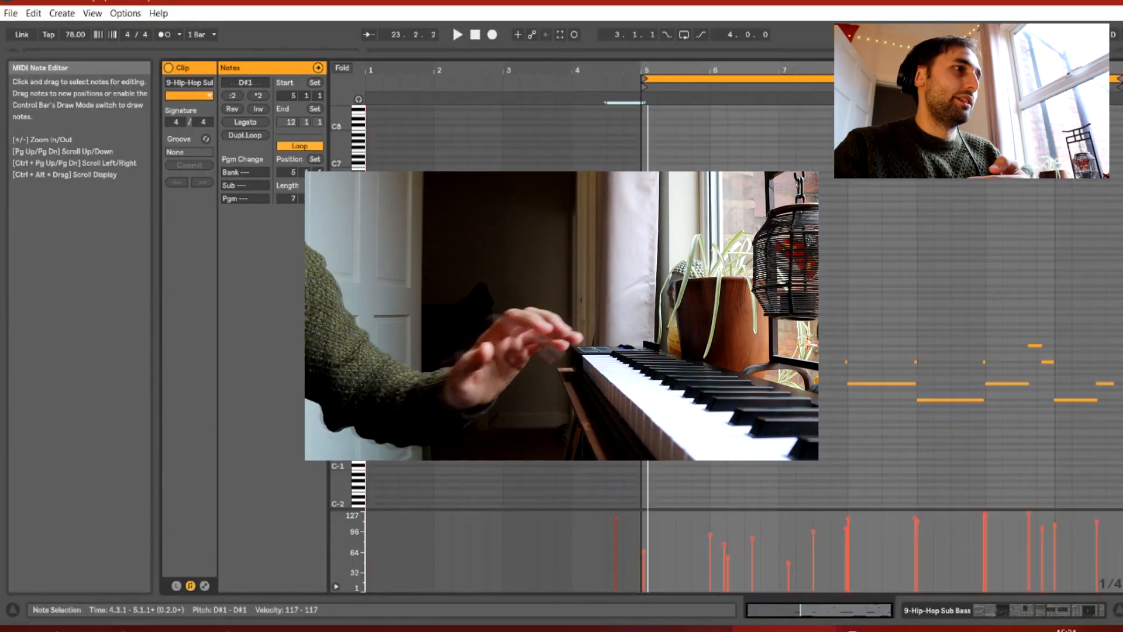
- Delete the stray D#1 note before bar 5 of the sub bass clip and move the loop start to bar 8
{"action": "key", "text": "Delete"}
{"action": "left_click", "coordinate": [675, 401]}
{"action": "left_click_drag", "start_coordinate": [645, 79], "coordinate": [849, 79]}
{"action": "key", "text": "space"}
{"action": "key", "text": "space"}
- Delete the tiny stray note just before bar 8 and play the sub bass clip from bar 8
{"action": "left_click", "coordinate": [846, 362]}
{"action": "key", "text": "Delete"}
{"action": "left_click", "coordinate": [856, 384]}
{"action": "left_click", "coordinate": [849, 78]}
{"action": "key", "text": "space"}
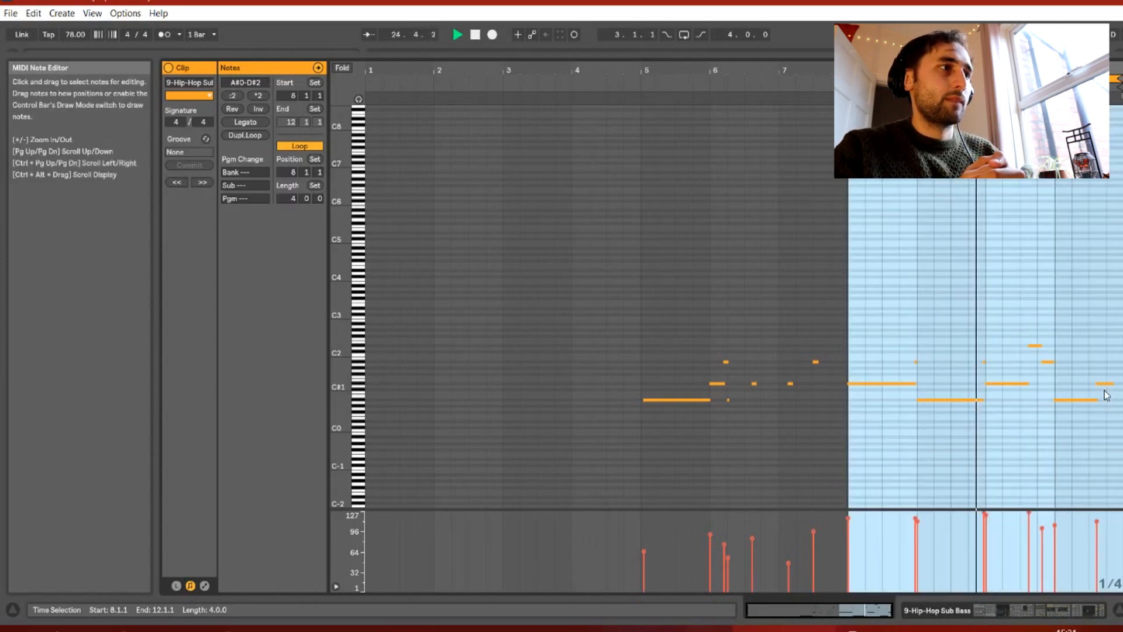
- Remove the sub bass clip's short final note and lengthen the low note in bar 11 to the clip's end
{"action": "left_click", "coordinate": [1099, 412]}
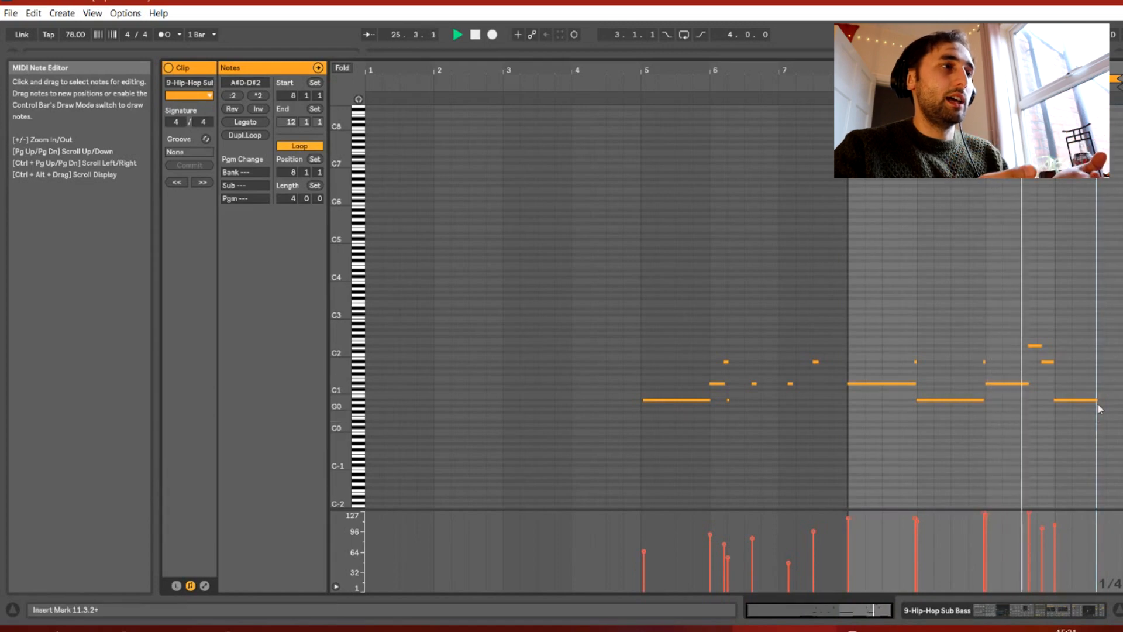
{"action": "left_click_drag", "start_coordinate": [1098, 403], "coordinate": [1122, 405]}
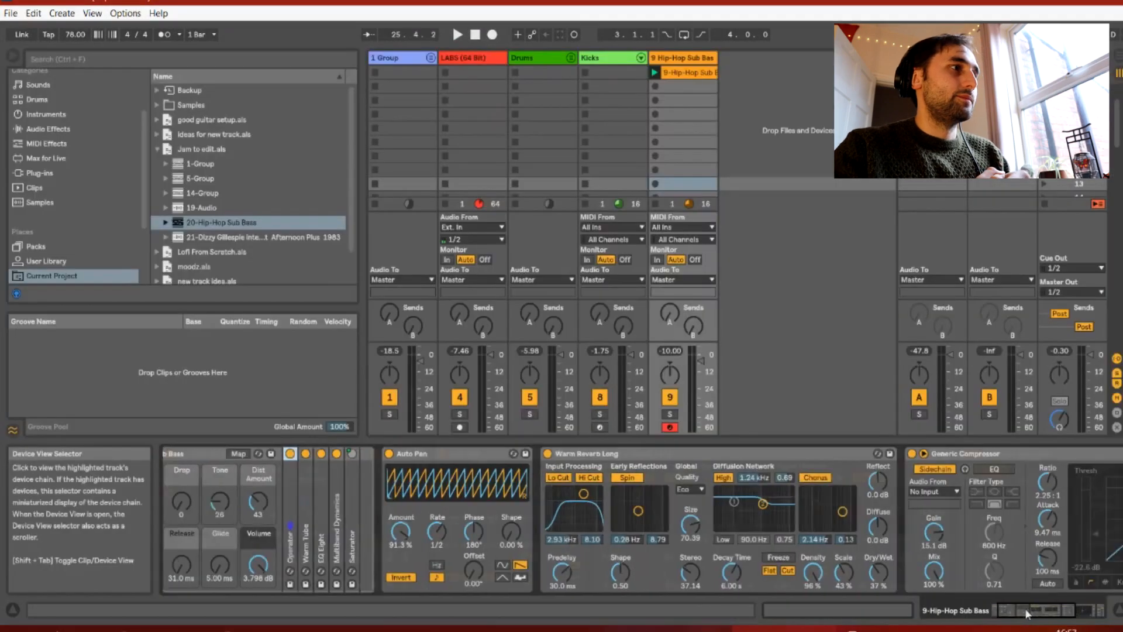
- Look through the Hip-Hop Sub Bass track's device chain, including Auto Pan, Warm Reverb Long and Generic Compressor
{"action": "left_click", "coordinate": [1035, 613]}
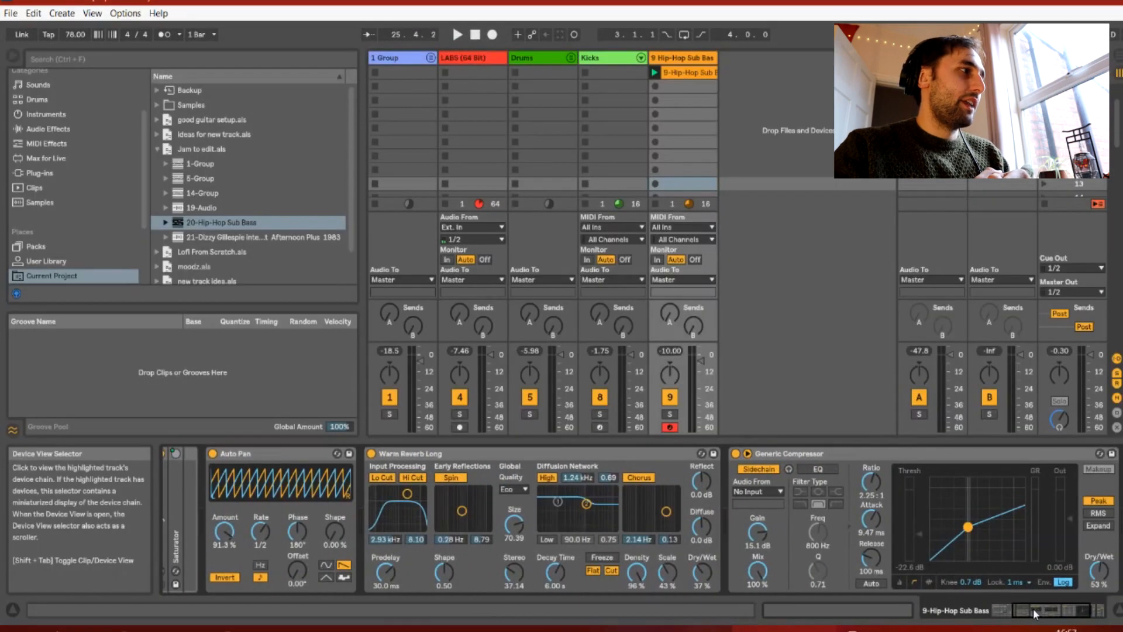
{"action": "left_click_drag", "start_coordinate": [1034, 614], "coordinate": [1041, 619]}
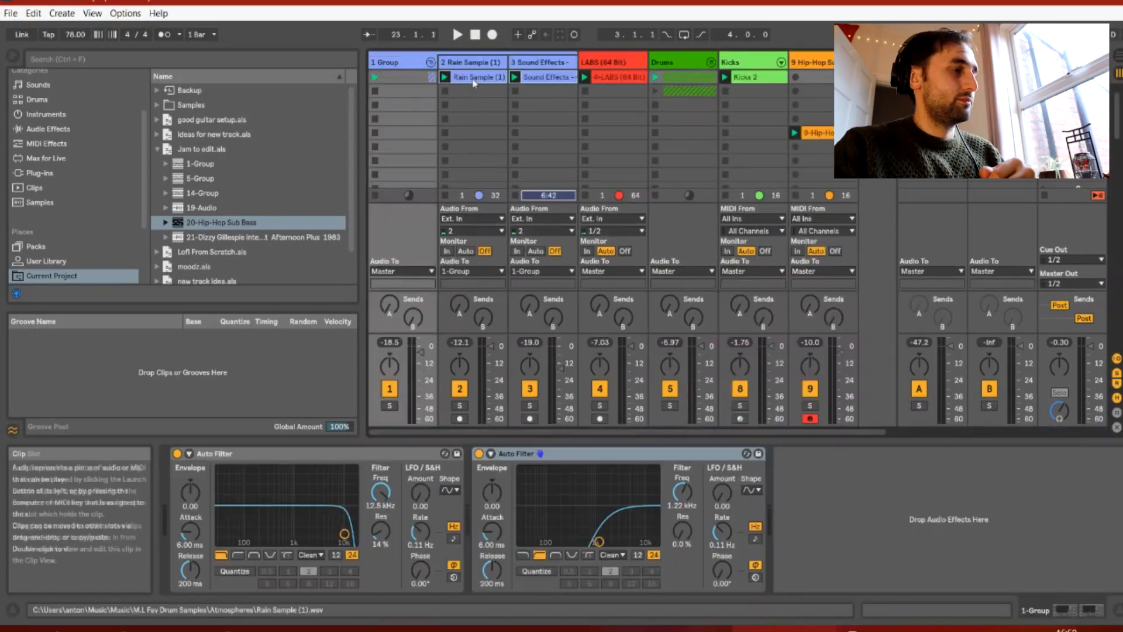
- Repeat the Rain Sample clip along the arrangement and trim the City Noises clip to the same end point
{"action": "key", "text": "Tab"}
{"action": "left_click", "coordinate": [430, 184]}
{"action": "key", "text": "ctrl+d"}
{"action": "key", "text": "ctrl+d"}
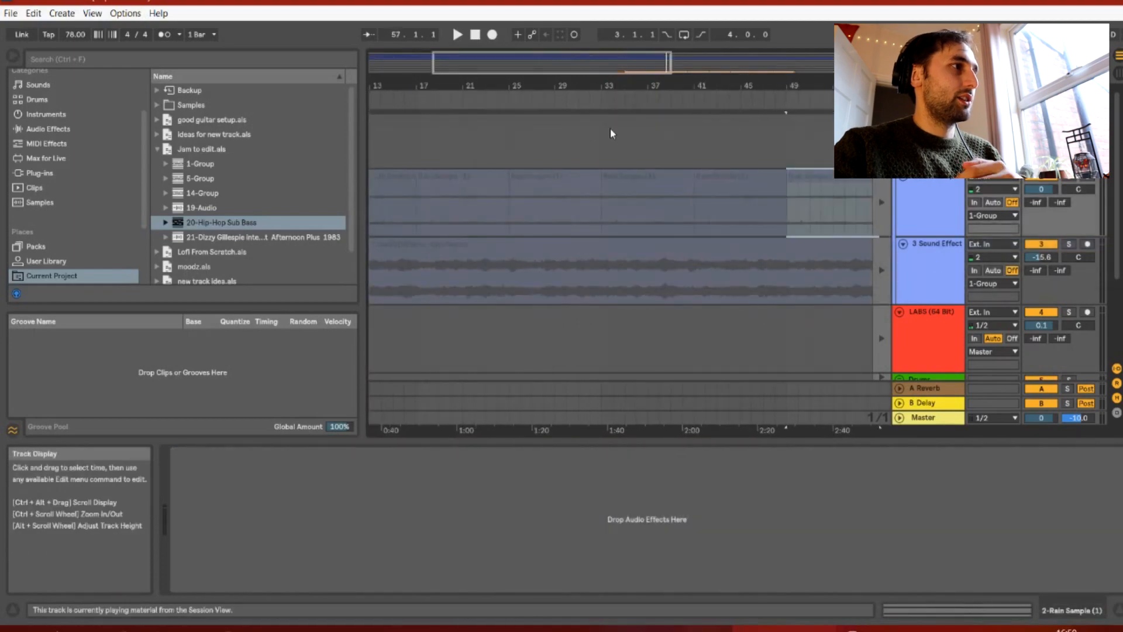
{"action": "left_click_drag", "start_coordinate": [592, 86], "coordinate": [591, 56]}
{"action": "key", "text": "ctrl+d"}
{"action": "left_click_drag", "start_coordinate": [755, 327], "coordinate": [741, 225]}
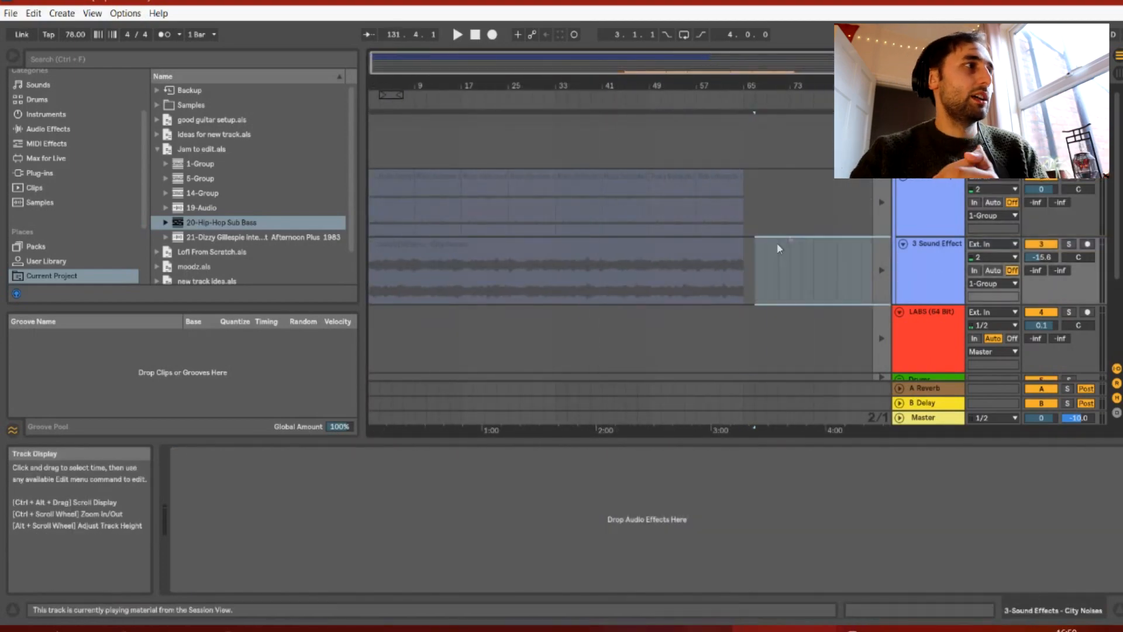
{"action": "key", "text": "ctrl+d"}
- Place the LABS clip at bar 1 of the arrangement and extend it to the end of the ambience clips
{"action": "key", "text": "Tab"}
{"action": "left_click", "coordinate": [486, 75]}
{"action": "key", "text": "Tab"}
{"action": "left_click_drag", "start_coordinate": [485, 76], "coordinate": [372, 179]}
{"action": "left_click_drag", "start_coordinate": [460, 134], "coordinate": [745, 134]}
- Place the one-bar hats clip at bar 17 of the arrangement and duplicate it up to bar 33
{"action": "key", "text": "Tab"}
{"action": "left_click", "coordinate": [572, 58]}
{"action": "key", "text": "Tab"}
{"action": "left_click_drag", "start_coordinate": [621, 74], "coordinate": [471, 268]}
{"action": "key", "text": "ctrl+d"}
{"action": "key", "text": "ctrl+d"}
{"action": "key", "text": "ctrl+d"}
{"action": "key", "text": "ctrl+d"}
{"action": "key", "text": "ctrl+d"}
{"action": "key", "text": "ctrl+d"}
{"action": "key", "text": "ctrl+d"}
{"action": "key", "text": "ctrl+d"}
{"action": "key", "text": "ctrl+d"}
{"action": "key", "text": "ctrl+d"}
{"action": "key", "text": "ctrl+d"}
{"action": "key", "text": "ctrl+d"}
{"action": "key", "text": "ctrl+d"}
{"action": "key", "text": "ctrl+d"}
{"action": "key", "text": "ctrl+d"}
- Place the Mids clip in the arrangement from bar 17, beneath the hats
{"action": "double_click", "coordinate": [466, 260]}
{"action": "left_click", "coordinate": [1038, 616]}
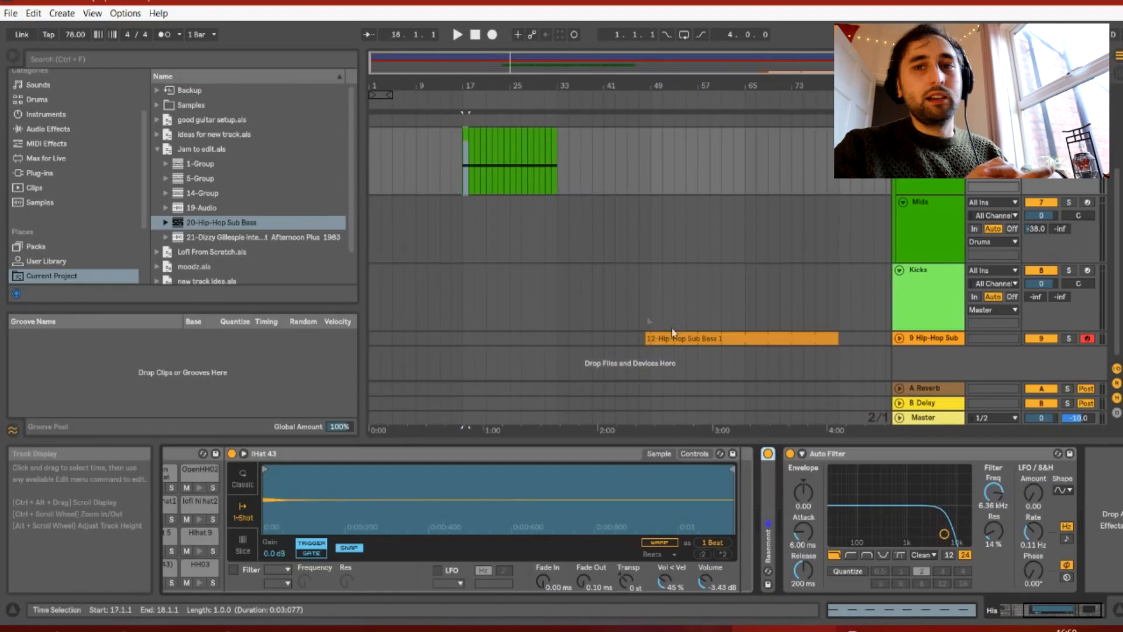
{"action": "key", "text": "Tab"}
{"action": "key", "text": "Tab"}
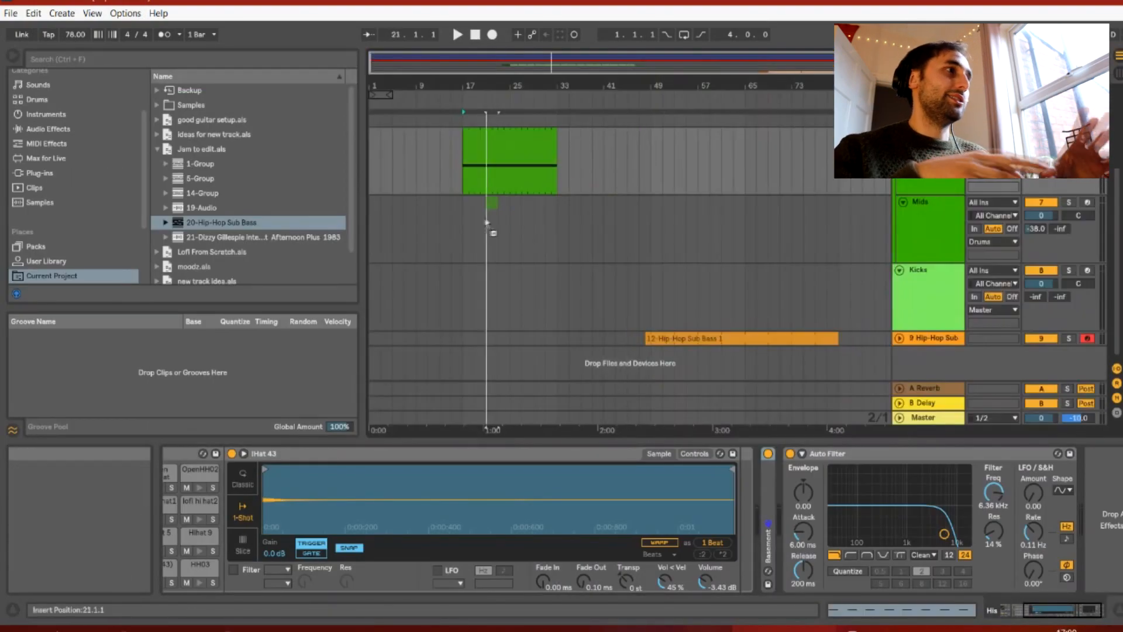
{"action": "left_click", "coordinate": [473, 234]}
- Place the Kicks 2 clip at bar 17 of the Kicks track and extend it to bar 33
{"action": "key", "text": "Tab"}
{"action": "mouse_move", "coordinate": [746, 75]}
{"action": "left_mouse_down"}
{"action": "mouse_move", "coordinate": [540, 278]}
{"action": "mouse_move", "coordinate": [468, 287]}
{"action": "left_mouse_up"}
{"action": "key", "text": "Tab"}
{"action": "left_click_drag", "start_coordinate": [486, 282], "coordinate": [557, 282]}
- Delete the old Hip-Hop Sub Bass clip from the arrangement and place the session's bass clip from bar 17 to 33
{"action": "left_click", "coordinate": [690, 345]}
{"action": "key", "text": "Delete"}
{"action": "key", "text": "Tab"}
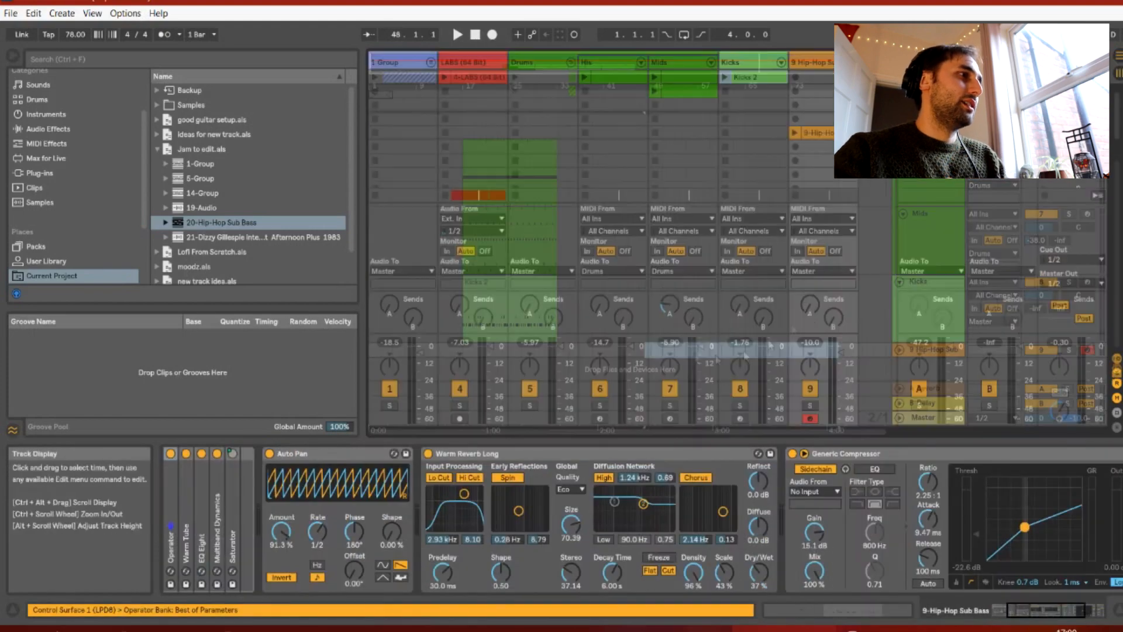
{"action": "key", "text": "Tab"}
{"action": "left_click_drag", "start_coordinate": [813, 133], "coordinate": [557, 349]}
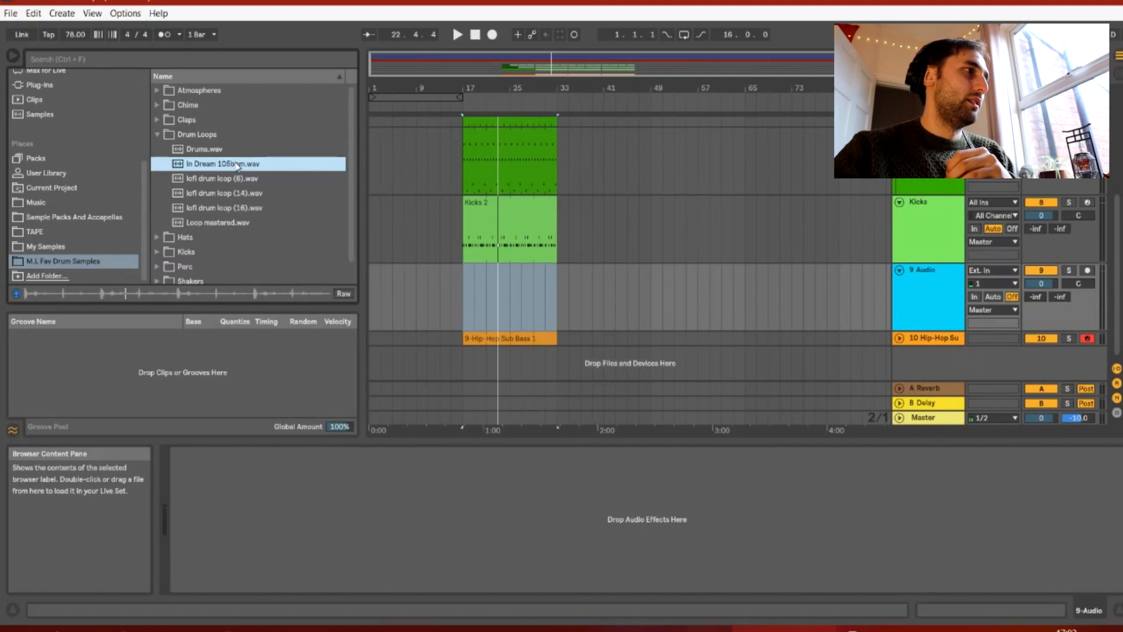
- Audition the Drums and In Dream 105bpm loops, and place In Dream 105bpm at bar 17 on the new audio track
{"action": "left_click", "coordinate": [214, 150]}
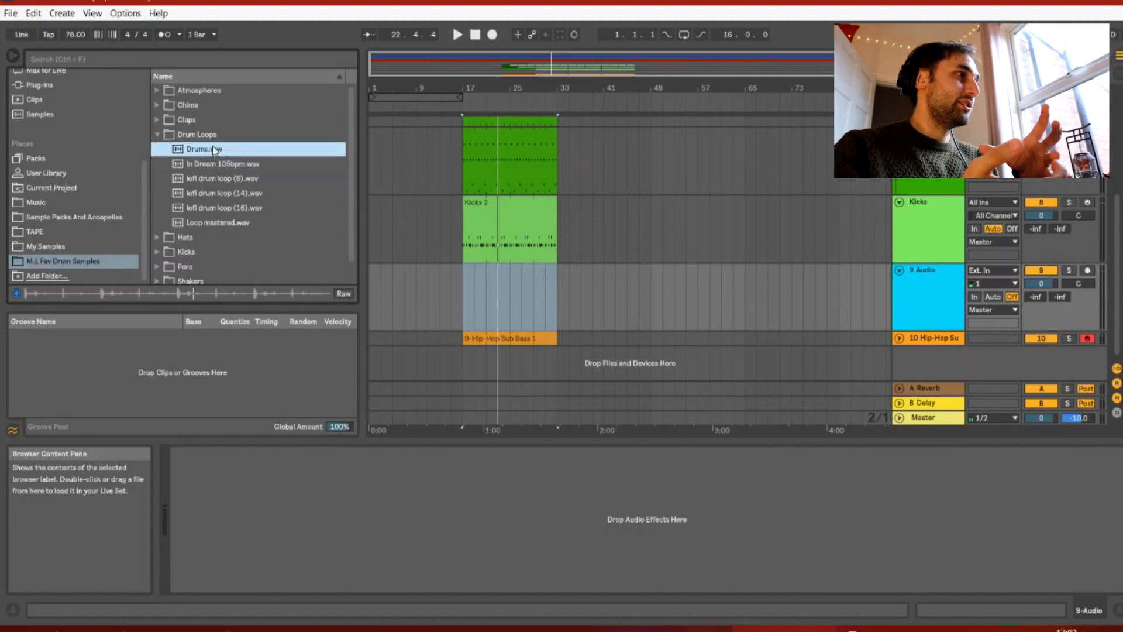
{"action": "left_click", "coordinate": [221, 166]}
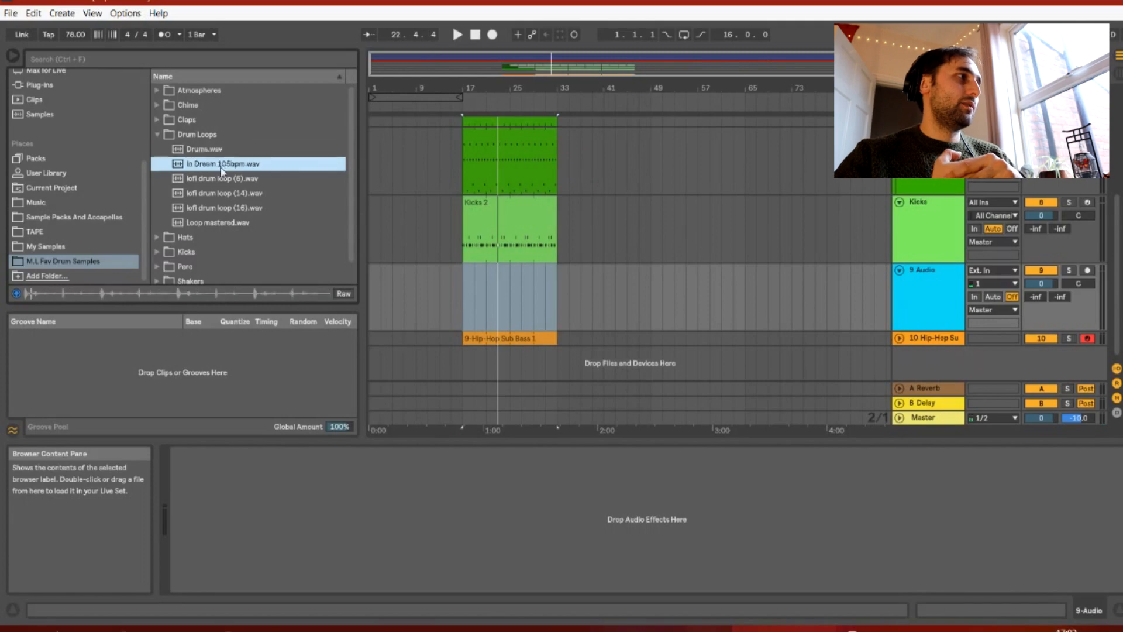
{"action": "left_click_drag", "start_coordinate": [222, 165], "coordinate": [465, 297]}
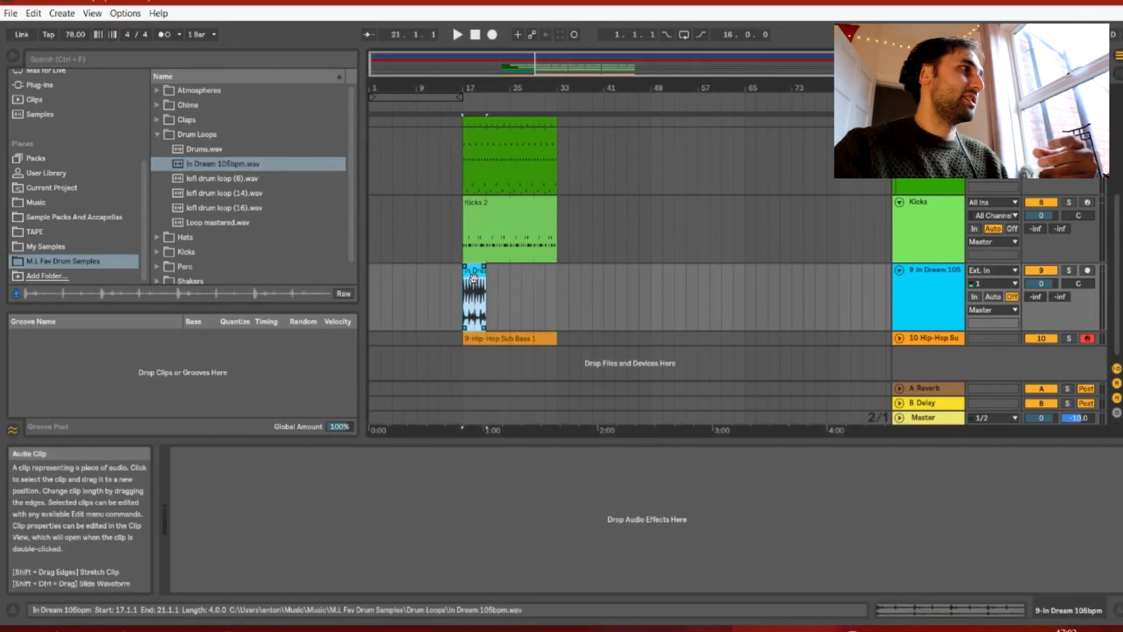
- Open the In Dream 105bpm clip's waveform and listen to the loop with the beat from bar 17
{"action": "double_click", "coordinate": [475, 282]}
{"action": "key", "text": "space"}
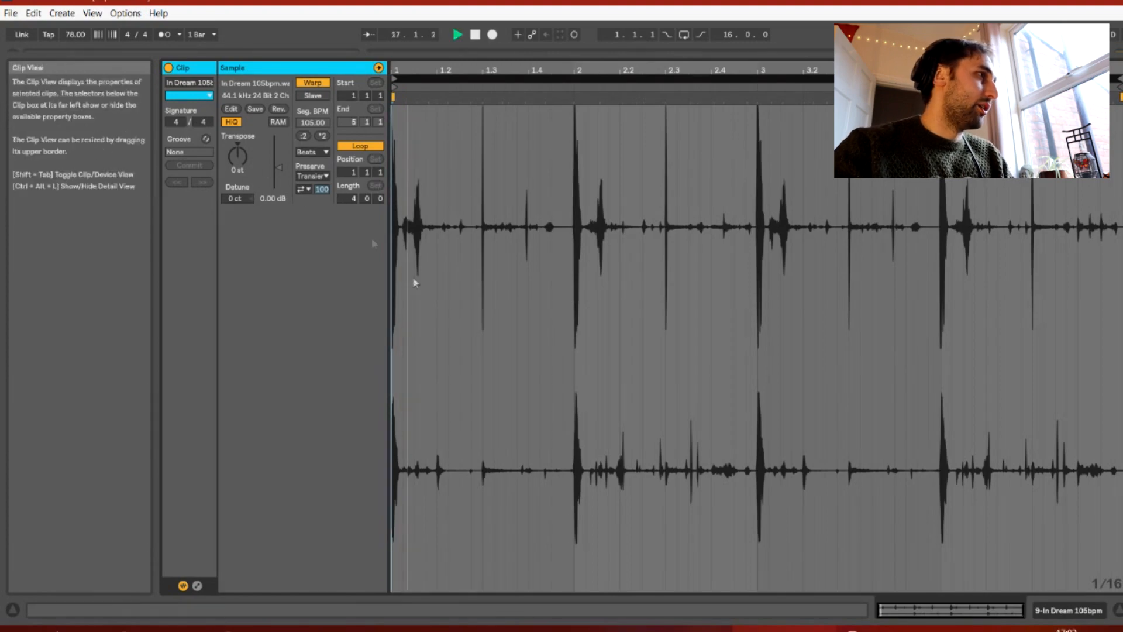
{"action": "left_click", "coordinate": [1068, 611]}
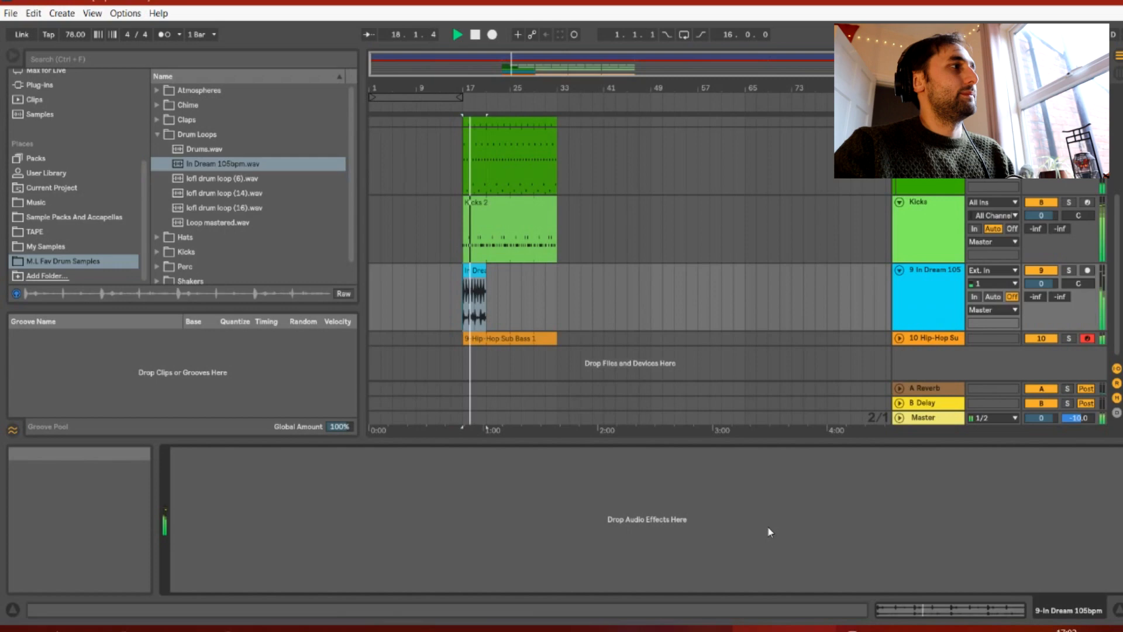
- Insert an Auto Filter on the In Dream 105bpm track and lower its low-pass cutoff to 1.28 kHz
{"action": "left_click", "coordinate": [186, 138]}
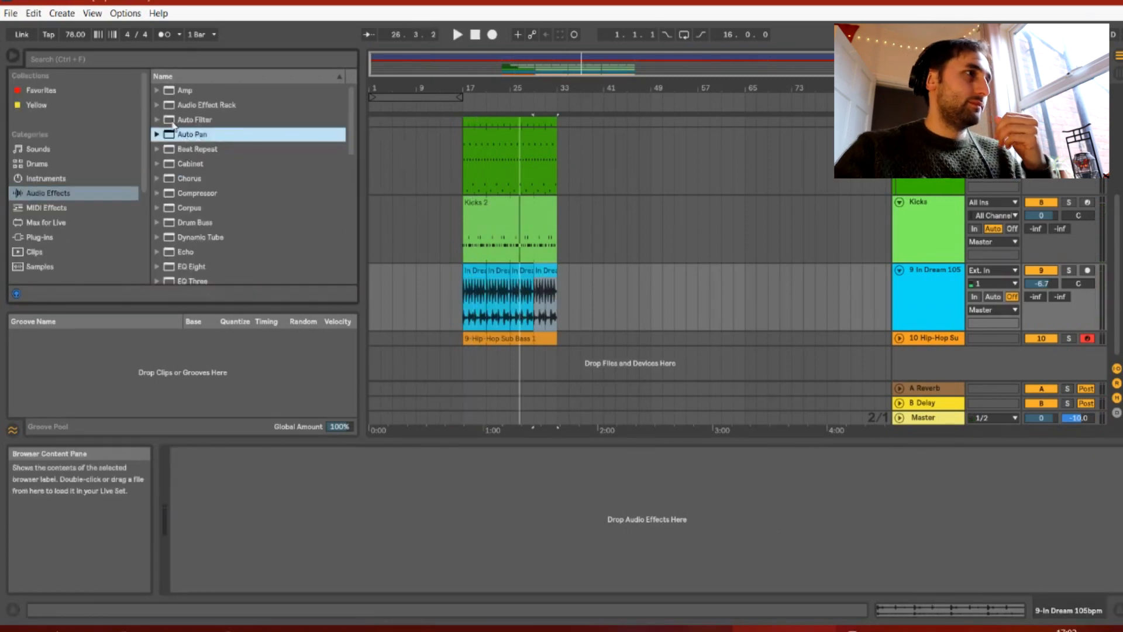
{"action": "left_click", "coordinate": [174, 123]}
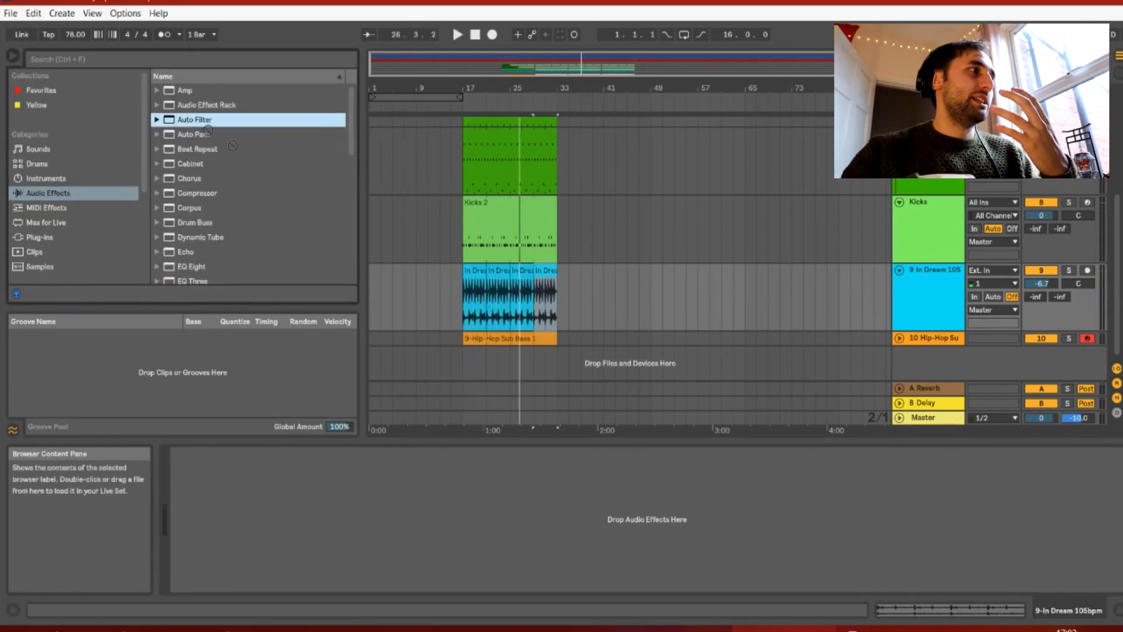
{"action": "left_click_drag", "start_coordinate": [380, 534], "coordinate": [380, 530]}
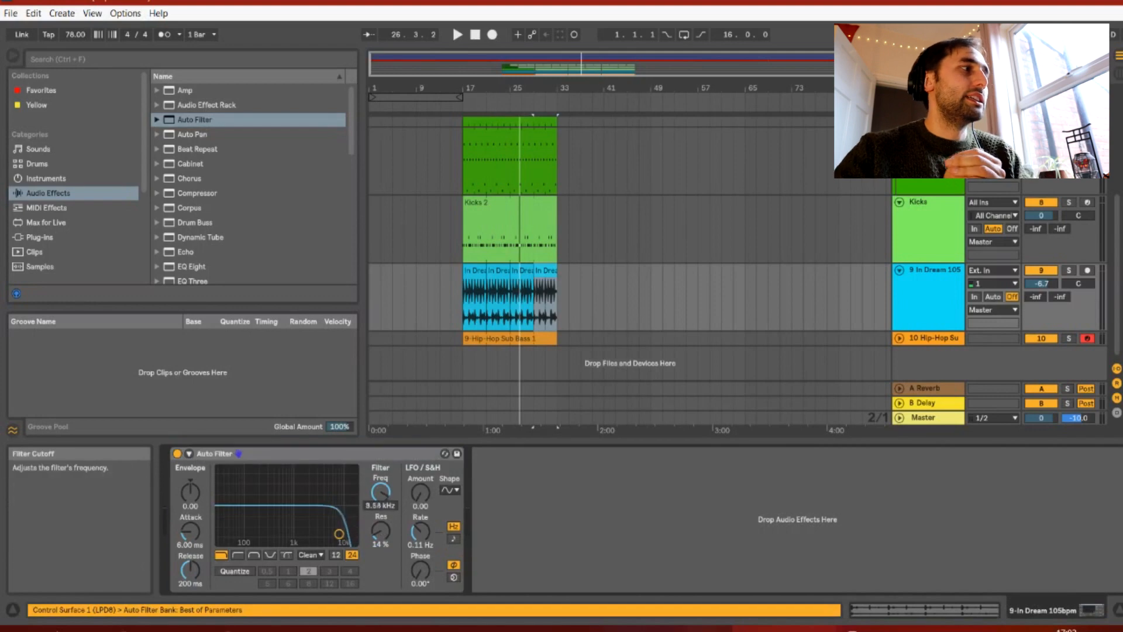
{"action": "left_click", "coordinate": [392, 460]}
{"action": "left_click", "coordinate": [381, 492]}
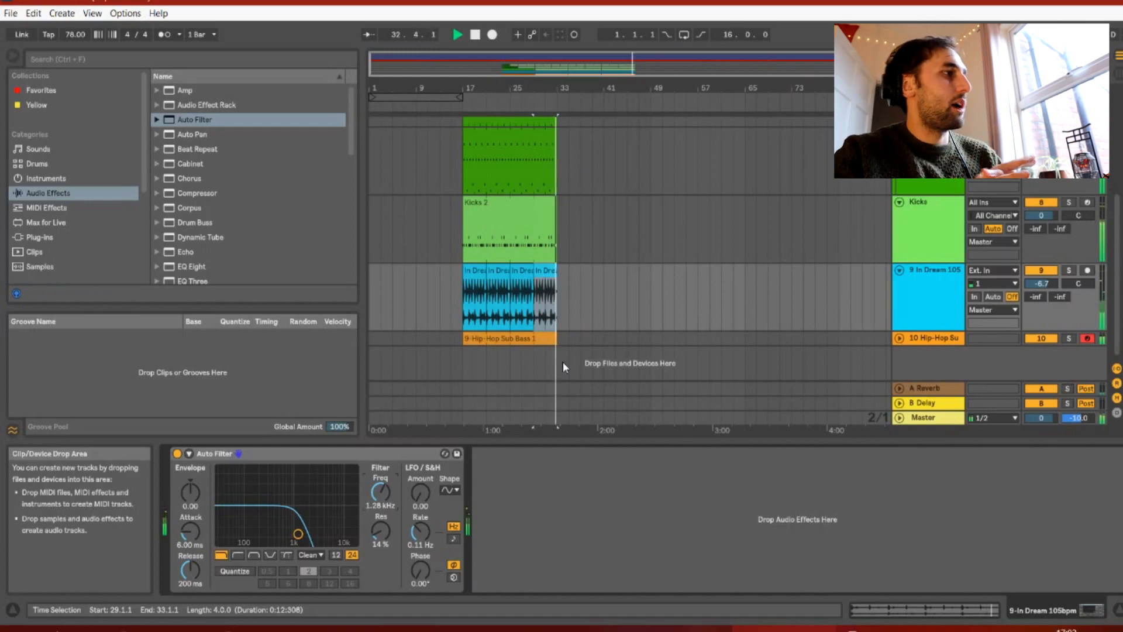
- Play the arrangement from bar 17 to hear the filtered drum loop in the beat
{"action": "key", "text": "space"}
{"action": "left_click", "coordinate": [476, 270]}
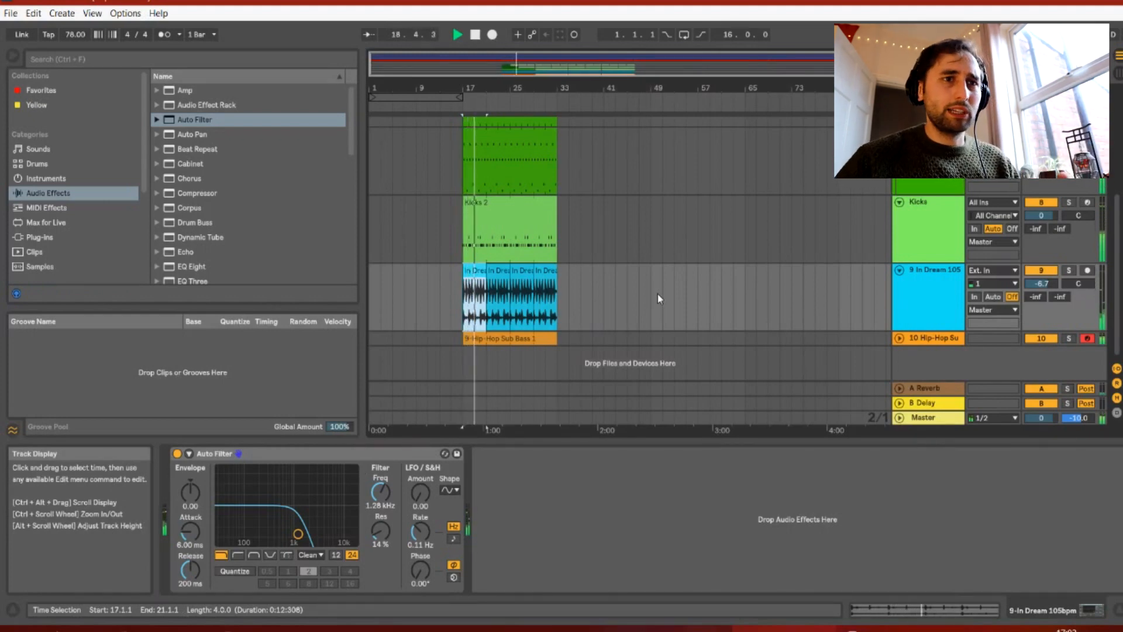
{"action": "key", "text": "space"}
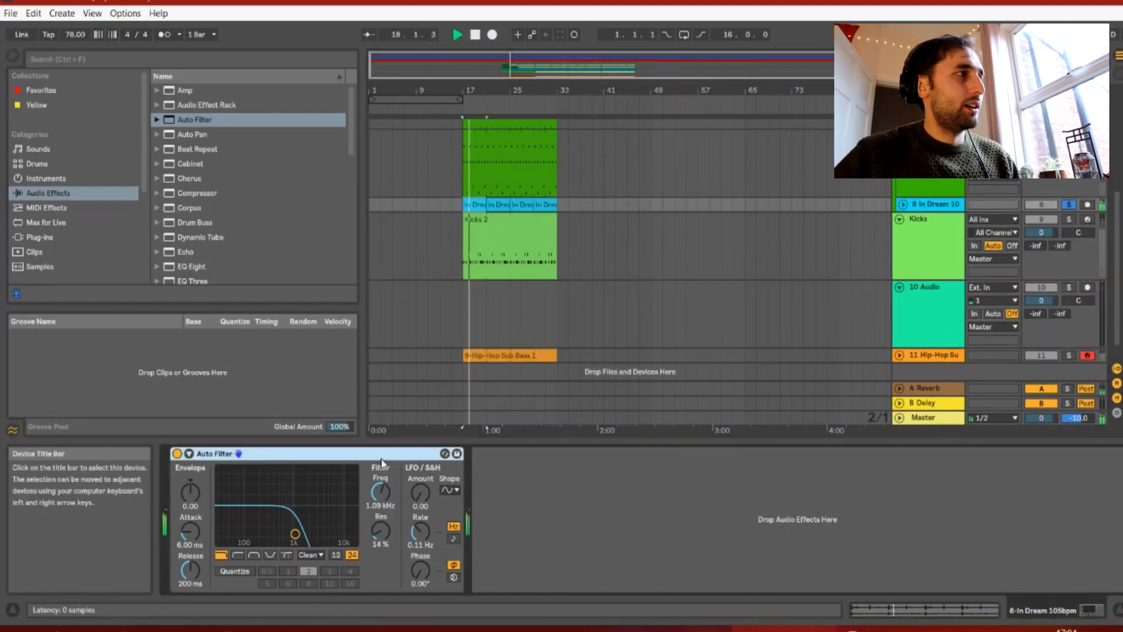
- Duplicate the In Dream 105bpm track's Auto Filter, make the copy a high-pass at 225 Hz, and unsolo the track to hear the beat
{"action": "key", "text": "ctrl+d"}
{"action": "left_click", "coordinate": [540, 555]}
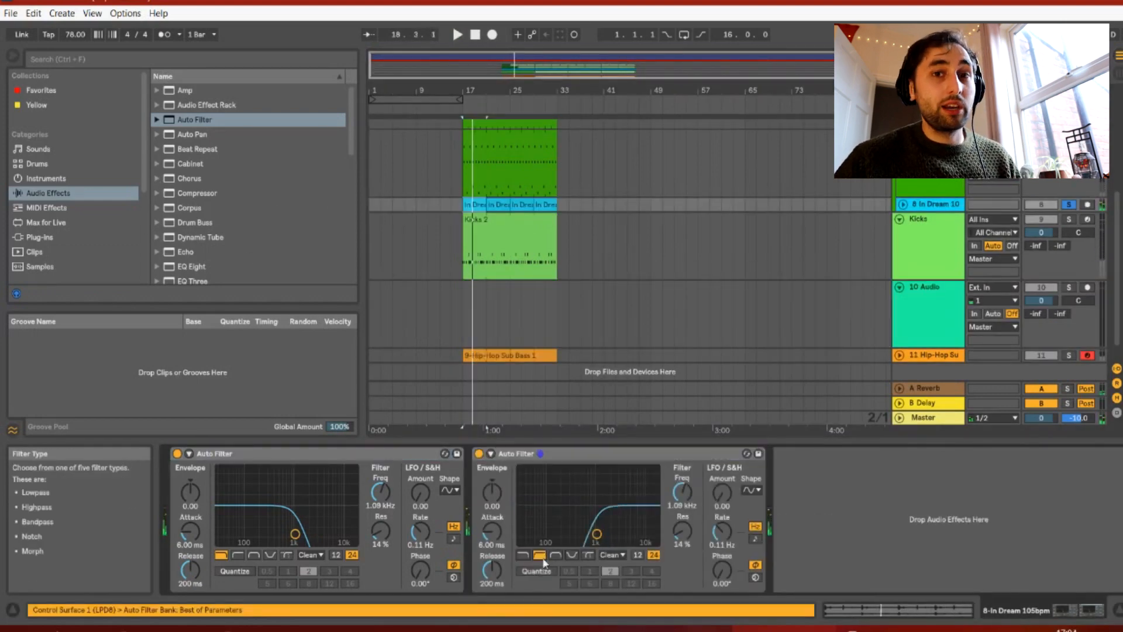
{"action": "left_click_drag", "start_coordinate": [683, 492], "coordinate": [682, 495]}
{"action": "key", "text": "space"}
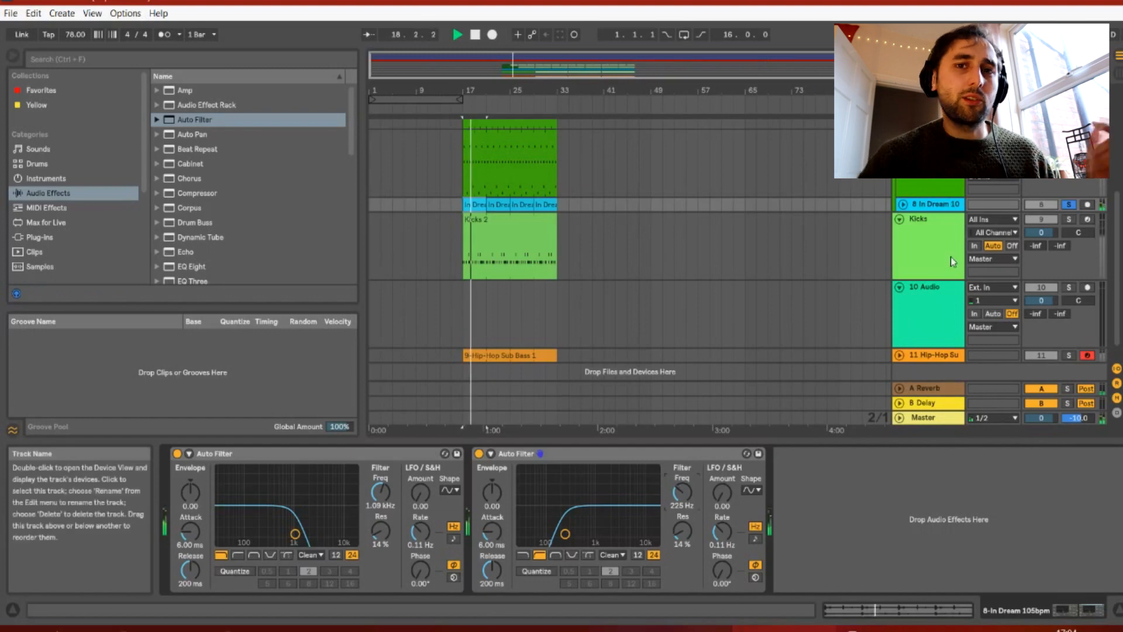
{"action": "left_click", "coordinate": [1069, 204]}
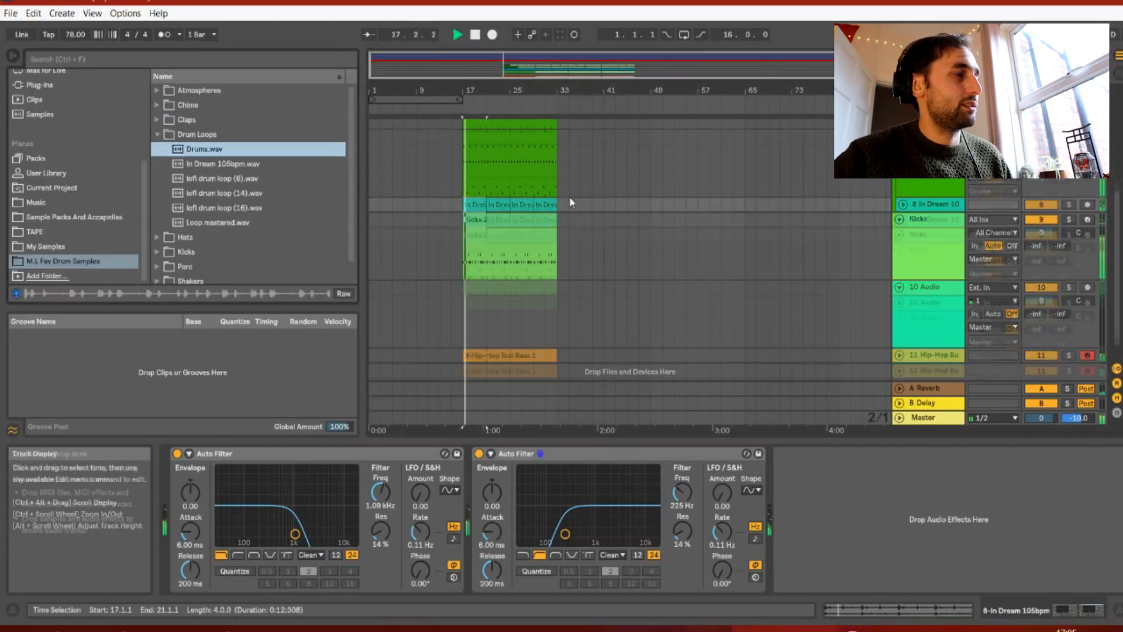
- Open the Mids clip's notes, duplicate the selected pattern and play the result
{"action": "double_click", "coordinate": [504, 162]}
{"action": "mouse_move", "coordinate": [1120, 79]}
{"action": "left_mouse_down"}
{"action": "mouse_move", "coordinate": [1089, 79]}
{"action": "mouse_move", "coordinate": [1109, 79]}
{"action": "left_mouse_up"}
{"action": "key", "text": "space"}
{"action": "left_click_drag", "start_coordinate": [781, 434], "coordinate": [403, 197]}
{"action": "key", "text": "ctrl+d"}
{"action": "key", "text": "space"}
- Edit individual notes in the clip's duplicated pattern and move the selected notes up five semitones
{"action": "double_click", "coordinate": [1095, 227]}
{"action": "left_click_drag", "start_coordinate": [1095, 226], "coordinate": [449, 231]}
{"action": "double_click", "coordinate": [453, 226]}
{"action": "double_click", "coordinate": [549, 341]}
{"action": "left_click_drag", "start_coordinate": [549, 340], "coordinate": [573, 357]}
{"action": "key", "text": "Up"}
{"action": "key", "text": "Up"}
{"action": "key", "text": "Up"}
{"action": "key", "text": "Up"}
{"action": "key", "text": "Up"}
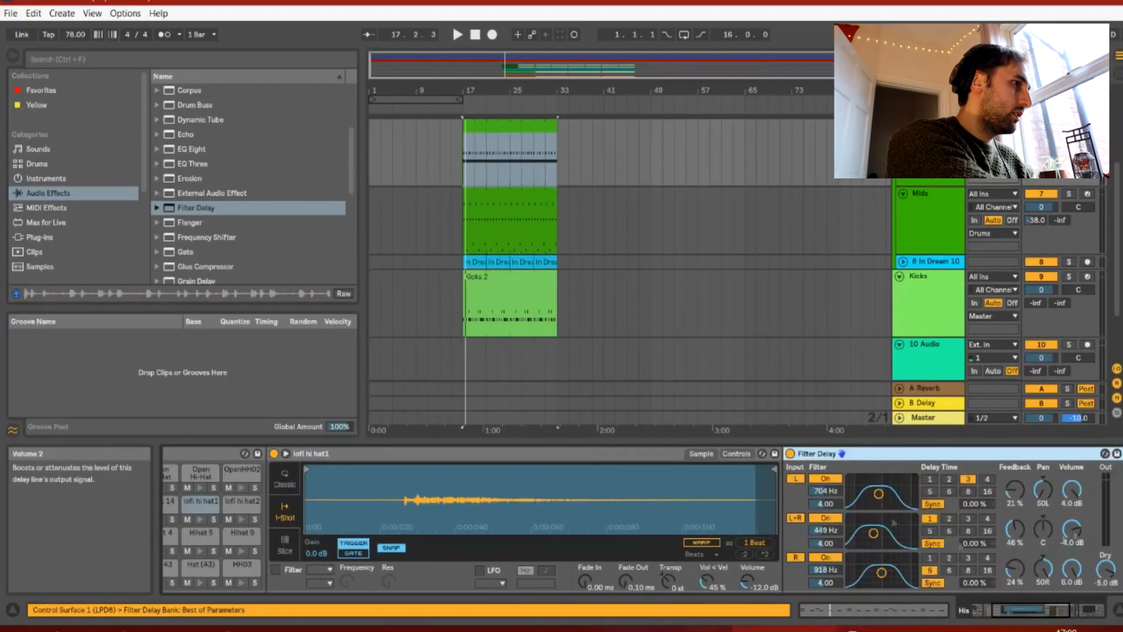
- Set the hi-hat Filter Delay's bands to 1.20, 1.12 and 1.47 kHz, with delay times of 6, 3 and 6 sixteenths
{"action": "left_click_drag", "start_coordinate": [879, 494], "coordinate": [884, 538]}
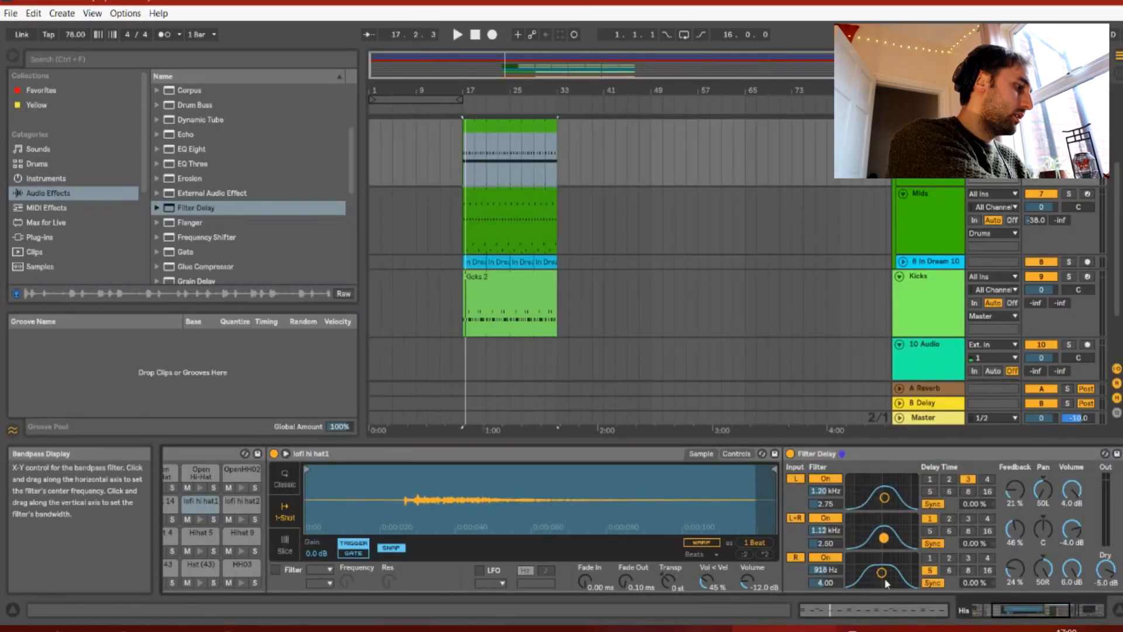
{"action": "left_click_drag", "start_coordinate": [887, 575], "coordinate": [888, 577]}
{"action": "left_click", "coordinate": [949, 571]}
{"action": "left_click", "coordinate": [968, 518]}
{"action": "left_click", "coordinate": [950, 491]}
- Set the Filter Delay's left volume to -7.4 dB, right volume to -8.0 dB and dry level to 0.0 dB, and start playback
{"action": "left_click_drag", "start_coordinate": [1072, 491], "coordinate": [1072, 505]}
{"action": "left_click_drag", "start_coordinate": [1072, 569], "coordinate": [1106, 561]}
{"action": "key", "text": "space"}
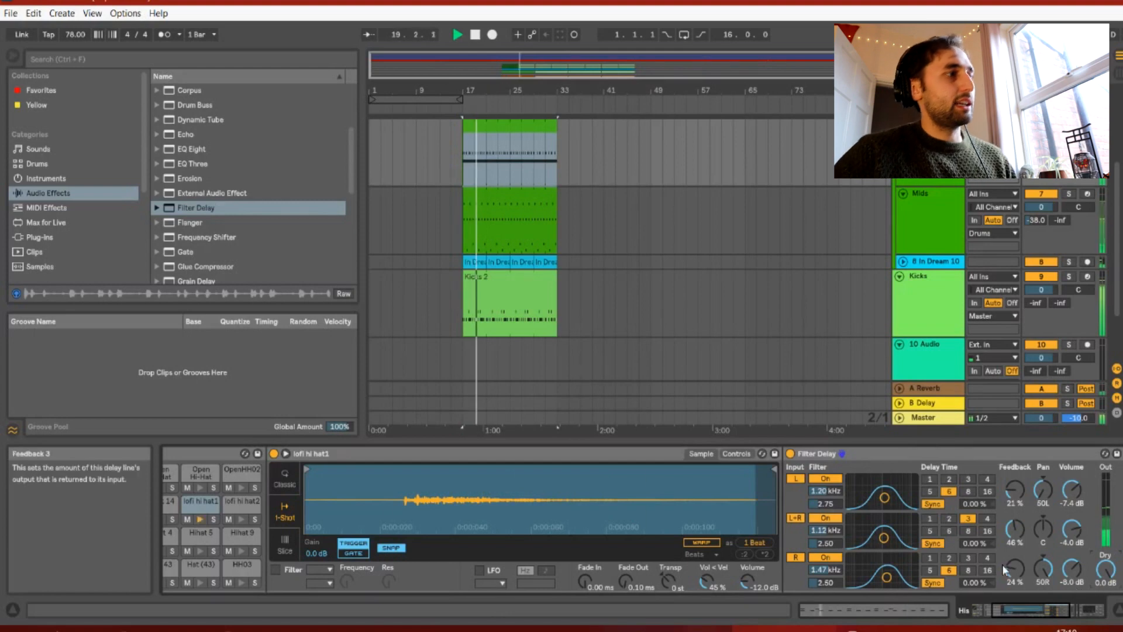
- Retune the Filter Delay bands to 700 Hz at width 1.00, 981 Hz at 1.50 and 1.47 kHz at 1.00 while listening
{"action": "left_click_drag", "start_coordinate": [884, 497], "coordinate": [879, 503]}
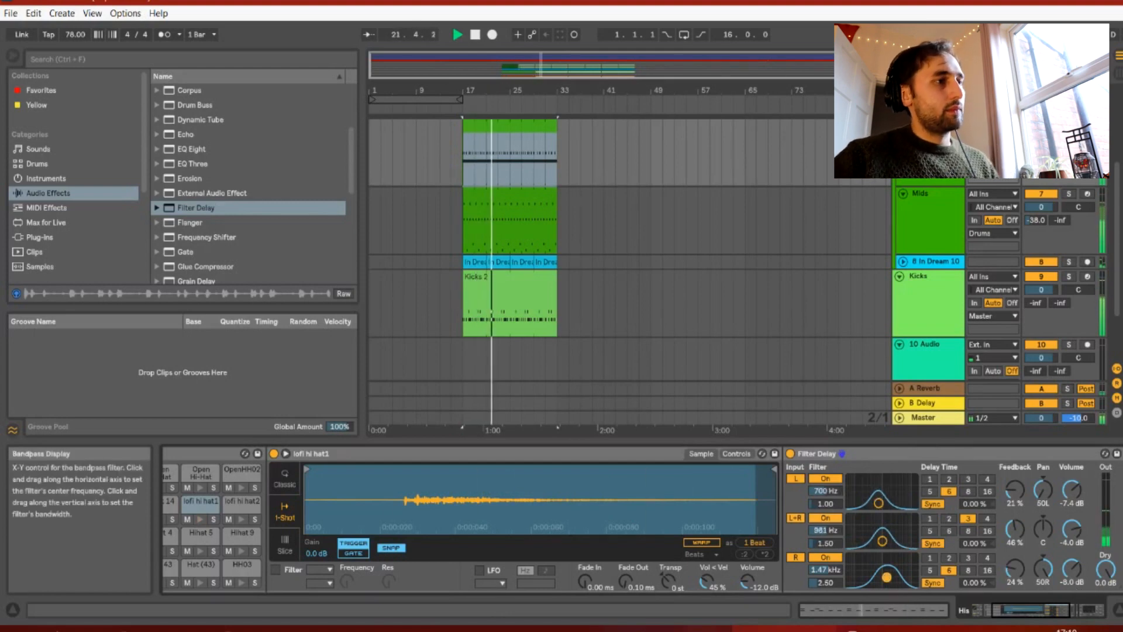
{"action": "left_click_drag", "start_coordinate": [887, 577], "coordinate": [887, 581]}
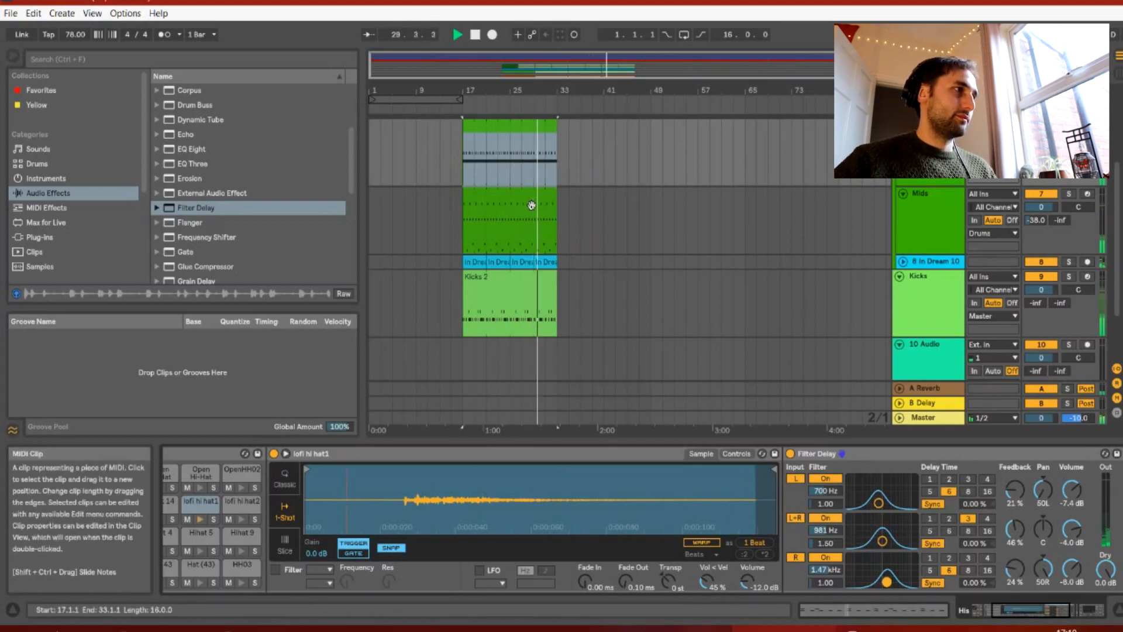
{"action": "scroll", "coordinate": [704, 279], "scroll_direction": "up", "scroll_amount": 4}
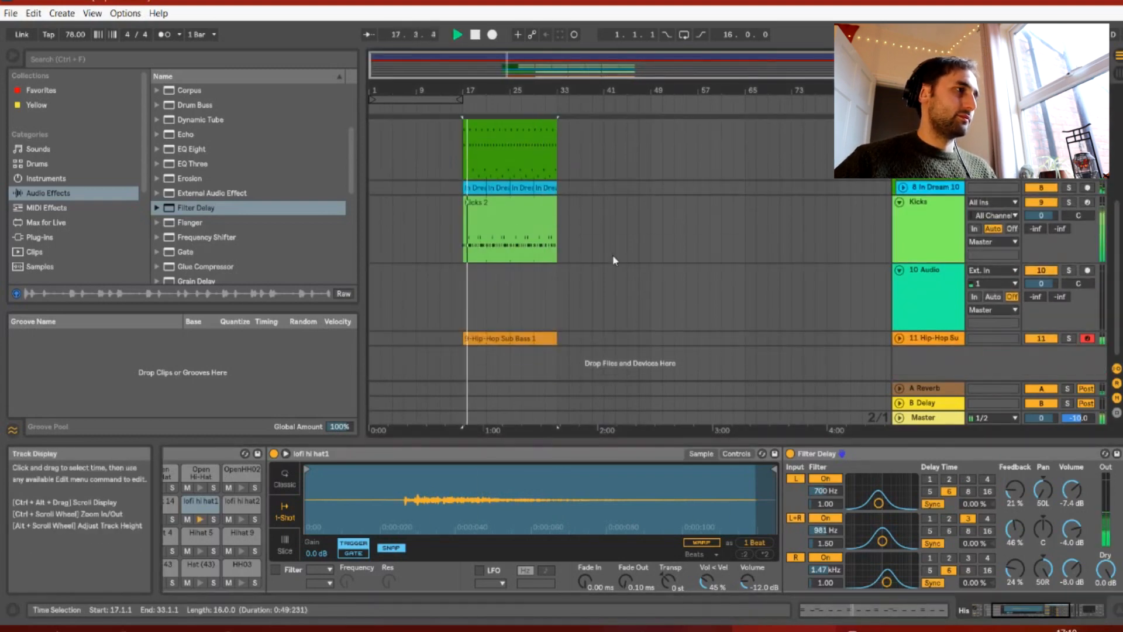
- Duplicate the Kicks track and open the duplicate's Kicks 2 clip for note editing
{"action": "left_click", "coordinate": [997, 256]}
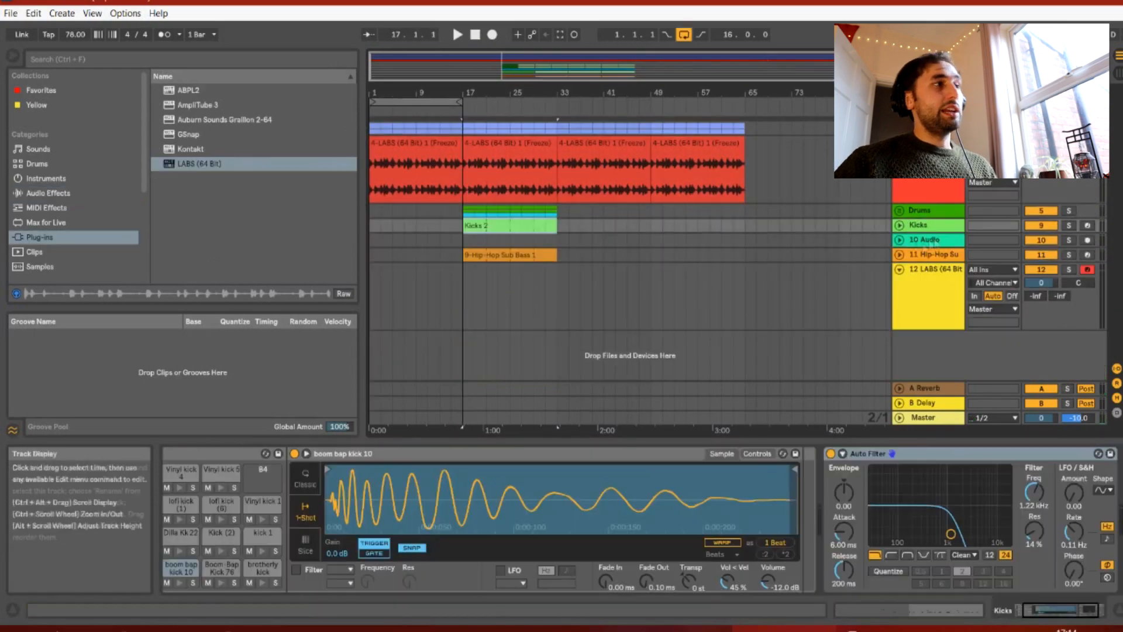
{"action": "left_click", "coordinate": [922, 228]}
{"action": "key", "text": "ctrl+d"}
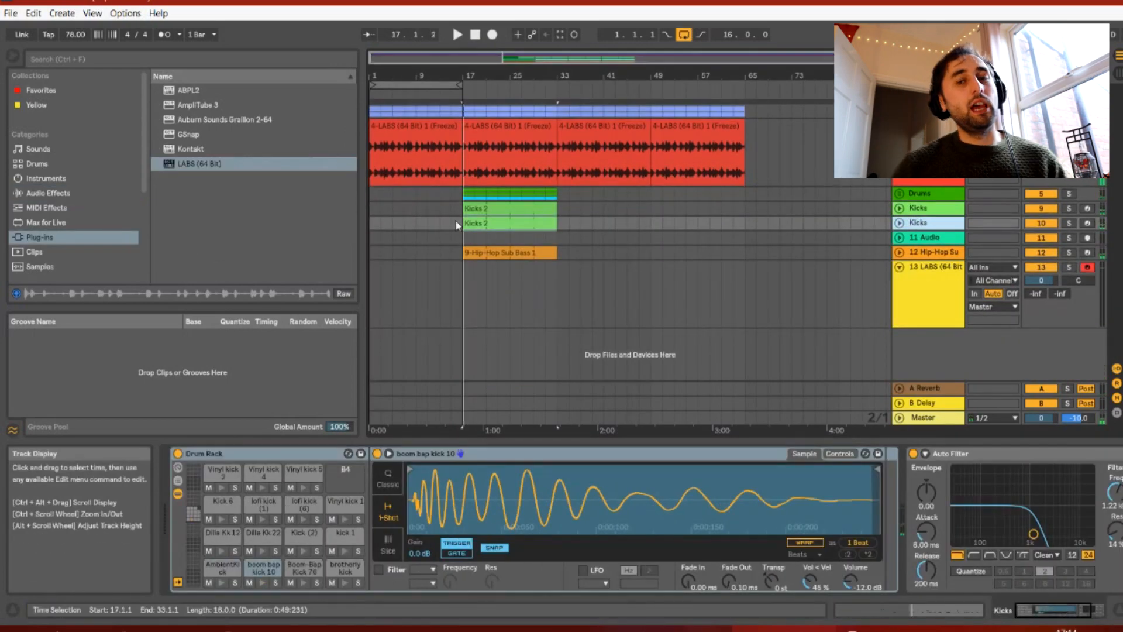
{"action": "double_click", "coordinate": [522, 225]}
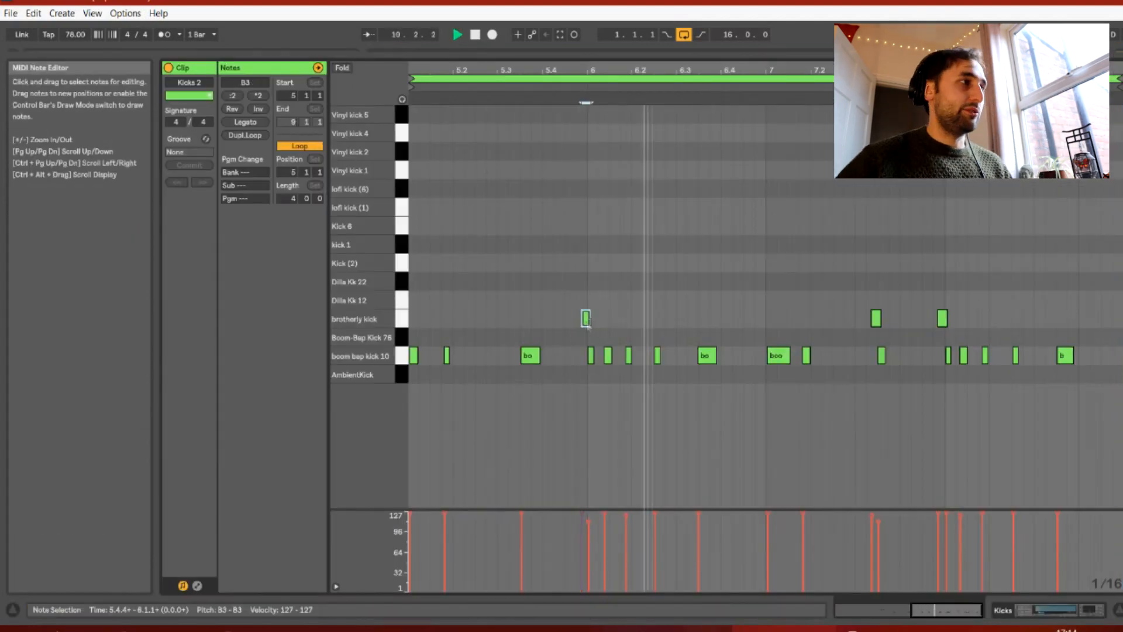
- Delete the brotherly kick note near bar 6 and the second boom bap kick 10 note after bar 6, checking by ear
{"action": "key", "text": "Delete"}
{"action": "key", "text": "space"}
{"action": "key", "text": "space"}
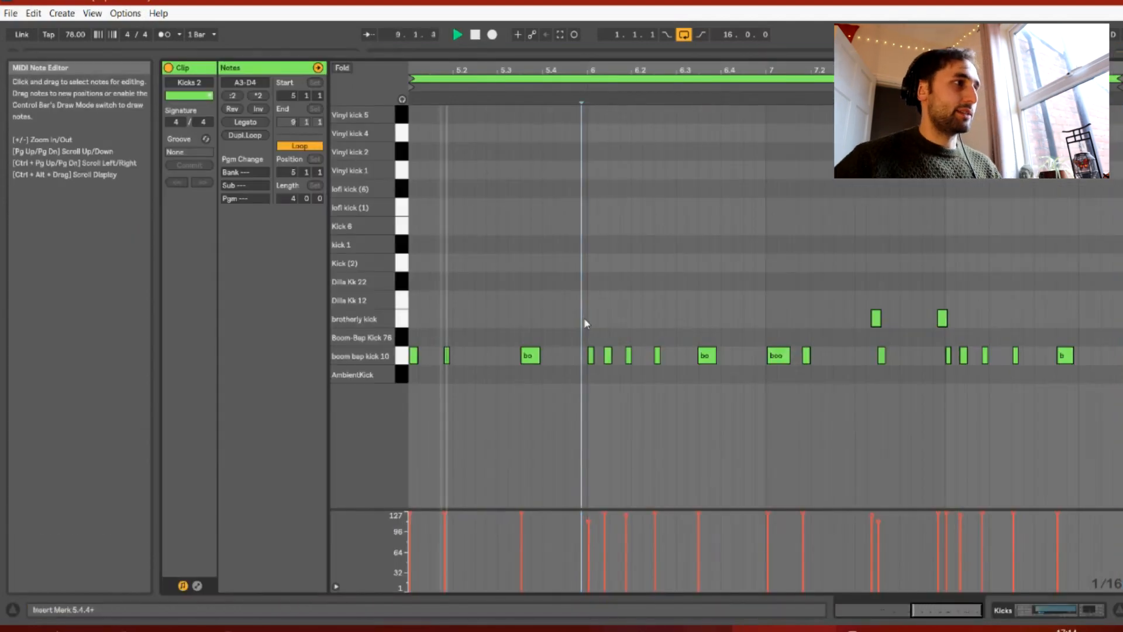
{"action": "left_click", "coordinate": [607, 357]}
{"action": "key", "text": "Delete"}
{"action": "key", "text": "space"}
{"action": "key", "text": "space"}
{"action": "key", "text": "space"}
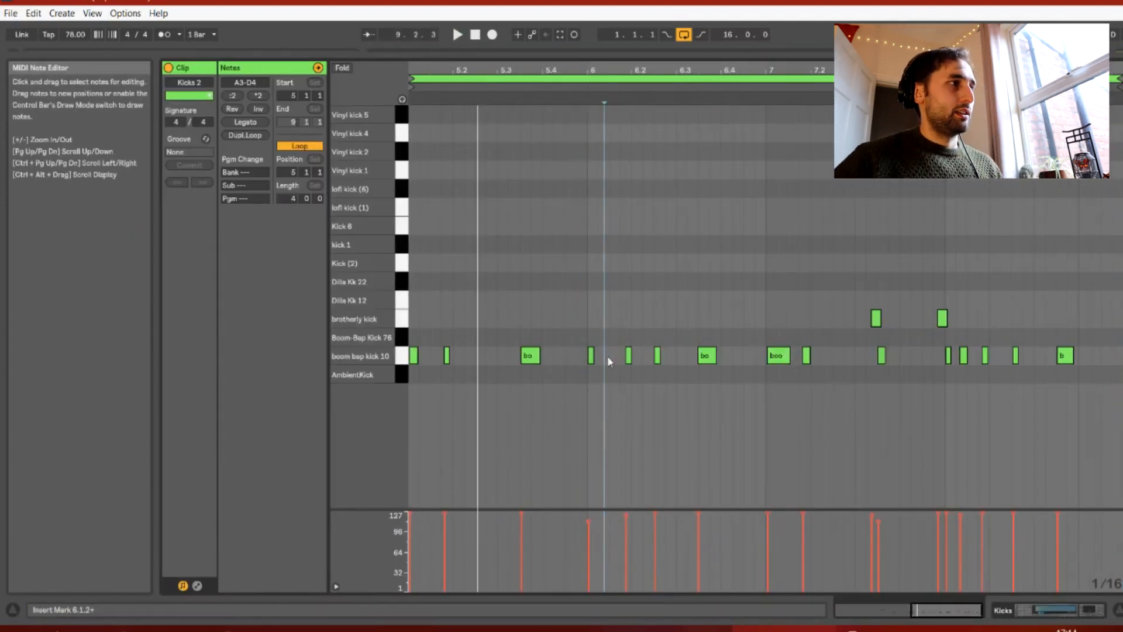
- Delete the two remaining brotherly kick notes and shorten the clip's loop to two bars, ending at 7.1.1
{"action": "double_click", "coordinate": [876, 319]}
{"action": "double_click", "coordinate": [942, 318]}
{"action": "left_click_drag", "start_coordinate": [1119, 79], "coordinate": [771, 155]}
{"action": "key", "text": "space"}
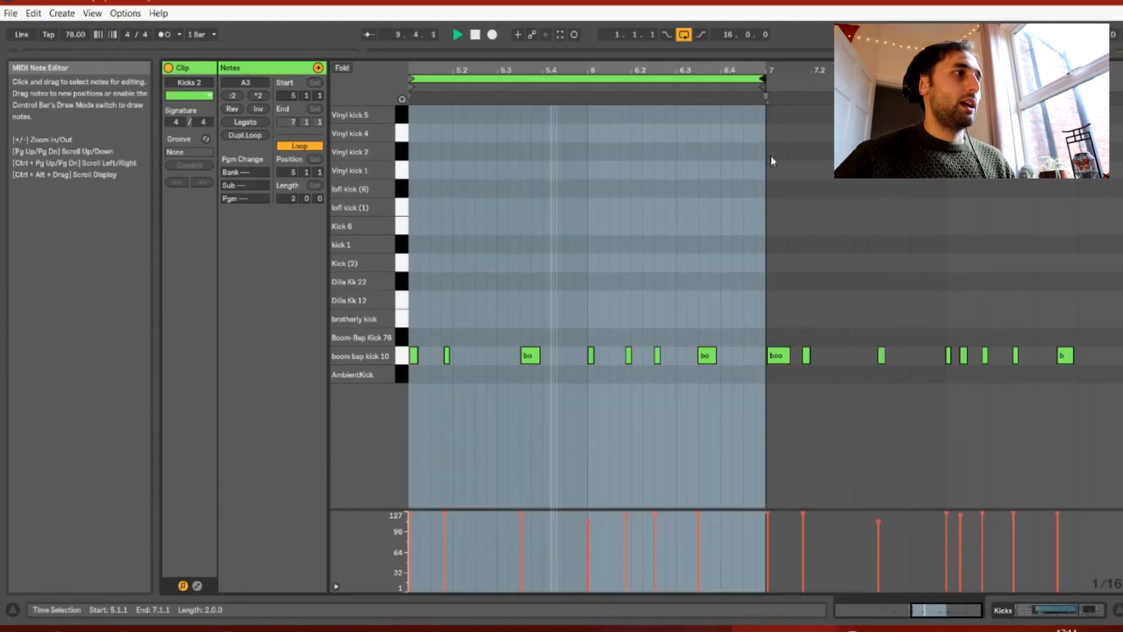
- Unfold the Drums group and add the Mids pattern from bar 9 to bar 17 above the simplified kicks, then play it
{"action": "left_click", "coordinate": [1055, 611]}
{"action": "key", "text": "space"}
{"action": "left_click", "coordinate": [900, 193]}
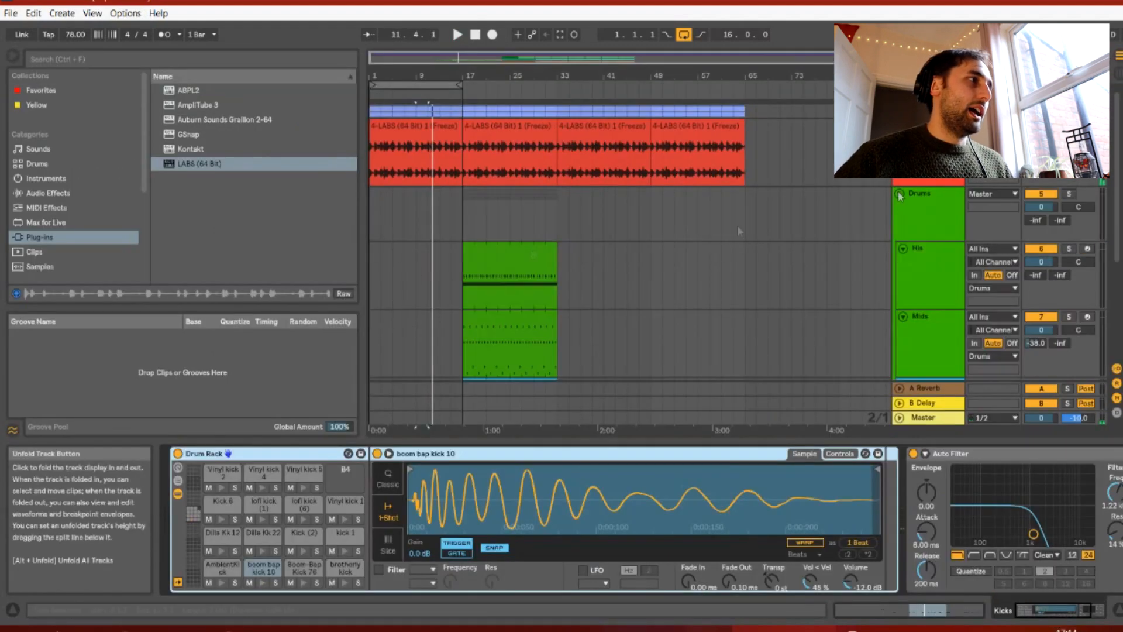
{"action": "scroll", "coordinate": [529, 308], "scroll_direction": "down", "scroll_amount": 2}
{"action": "left_click", "coordinate": [493, 240]}
{"action": "left_click_drag", "start_coordinate": [525, 239], "coordinate": [418, 239]}
{"action": "key", "text": "space"}
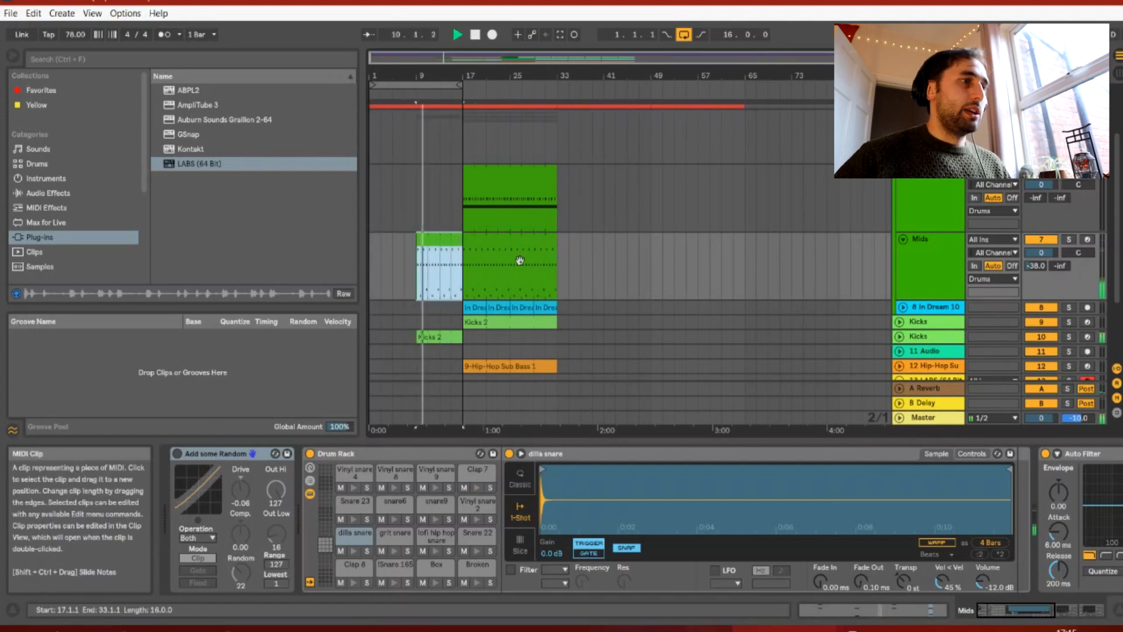
- Show the Mids low-pass Auto Filter's Frequency automation and lower its cutoff for the section before bar 17
{"action": "left_click_drag", "start_coordinate": [1023, 610], "coordinate": [1075, 610]}
{"action": "left_click", "coordinate": [928, 275]}
{"action": "right_click", "coordinate": [656, 497]}
{"action": "left_click", "coordinate": [679, 508]}
{"action": "key", "text": "space"}
{"action": "left_click_drag", "start_coordinate": [463, 262], "coordinate": [462, 274]}
- Play from bar 9 and lower the duplicated Kicks track's Auto Filter cutoff to 214 Hz
{"action": "key", "text": "space"}
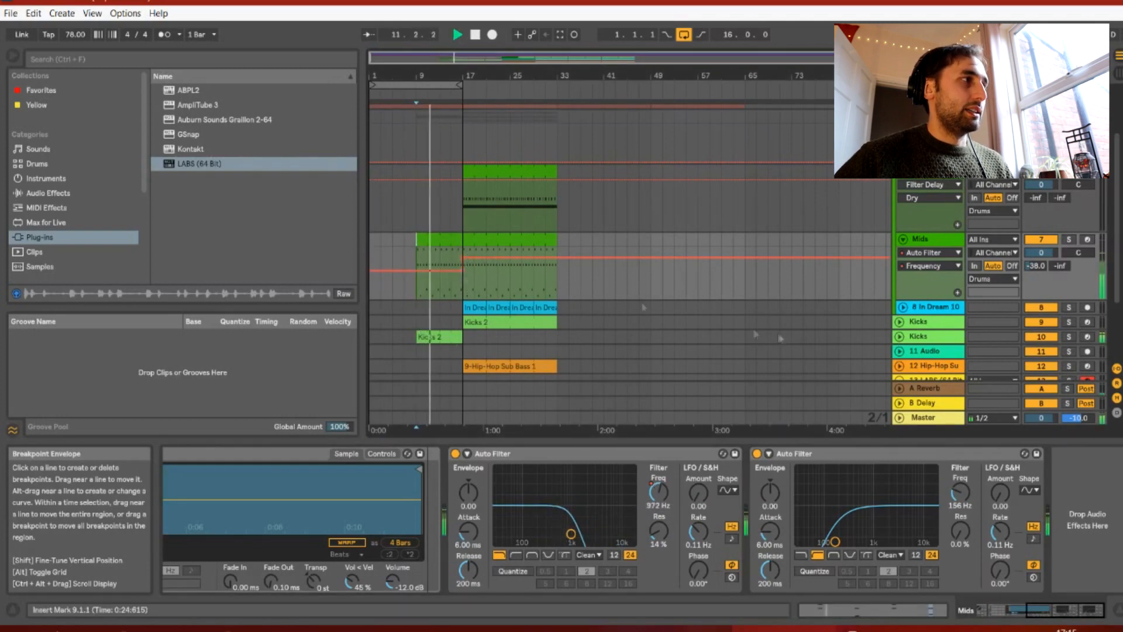
{"action": "left_click", "coordinate": [932, 337]}
{"action": "left_click_drag", "start_coordinate": [1116, 494], "coordinate": [1116, 505]}
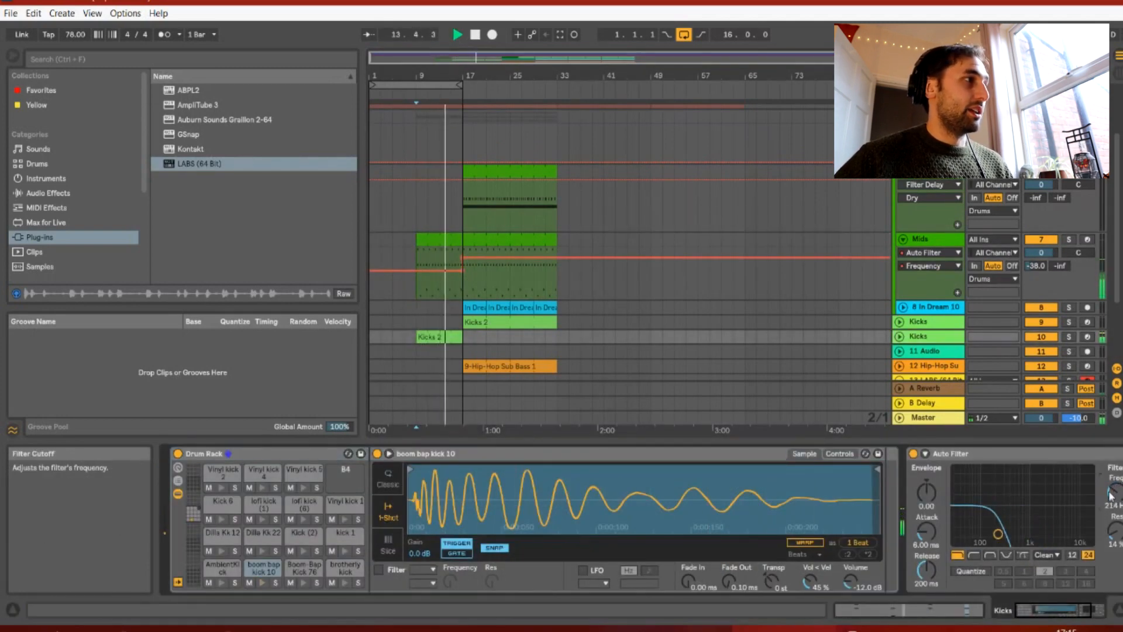
- Move the Mids filter automation rise to just before bar 17 and trim the duplicated Kicks 2 clip to end at 16.3.1
{"action": "left_click_drag", "start_coordinate": [462, 75], "coordinate": [472, 112]}
{"action": "left_click_drag", "start_coordinate": [472, 270], "coordinate": [465, 268]}
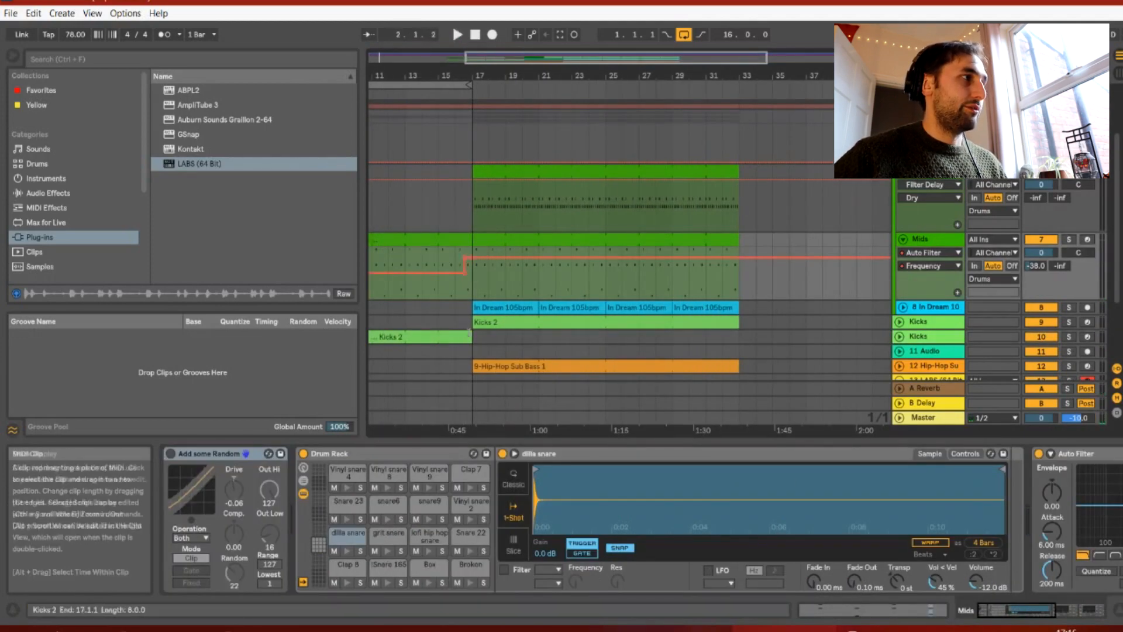
{"action": "left_click", "coordinate": [457, 337]}
{"action": "scroll", "coordinate": [457, 337], "scroll_direction": "up", "scroll_amount": 4}
{"action": "key", "text": "space"}
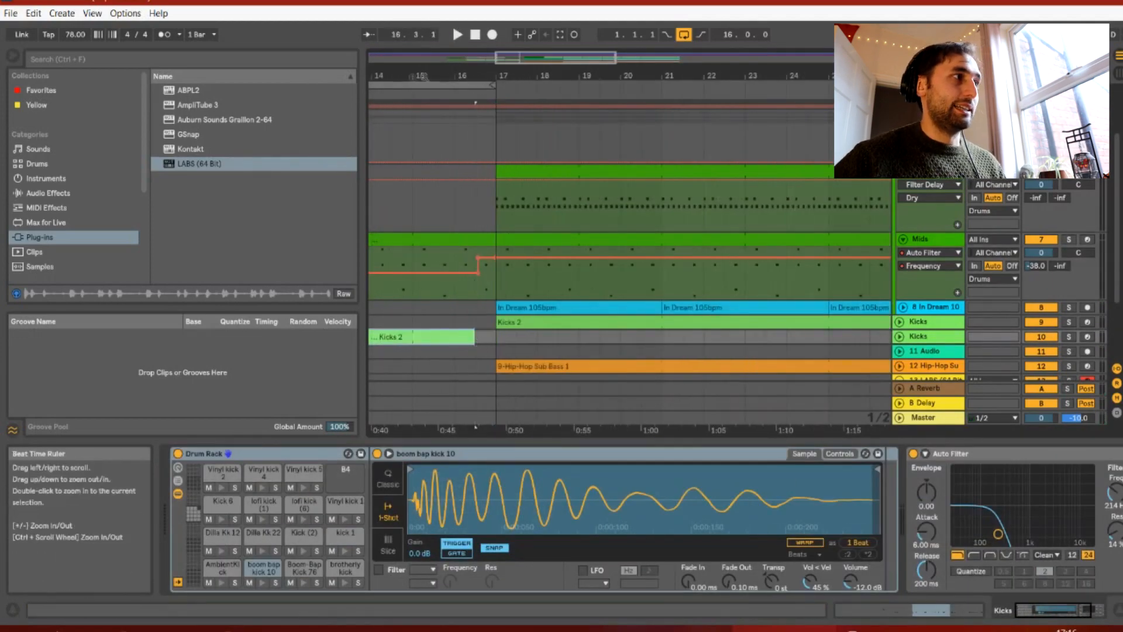
- Adjust the arrangement loop's end around bar 18 while listening to the transition into the Hi-hat clip at bar 17
{"action": "left_click_drag", "start_coordinate": [495, 87], "coordinate": [533, 88]}
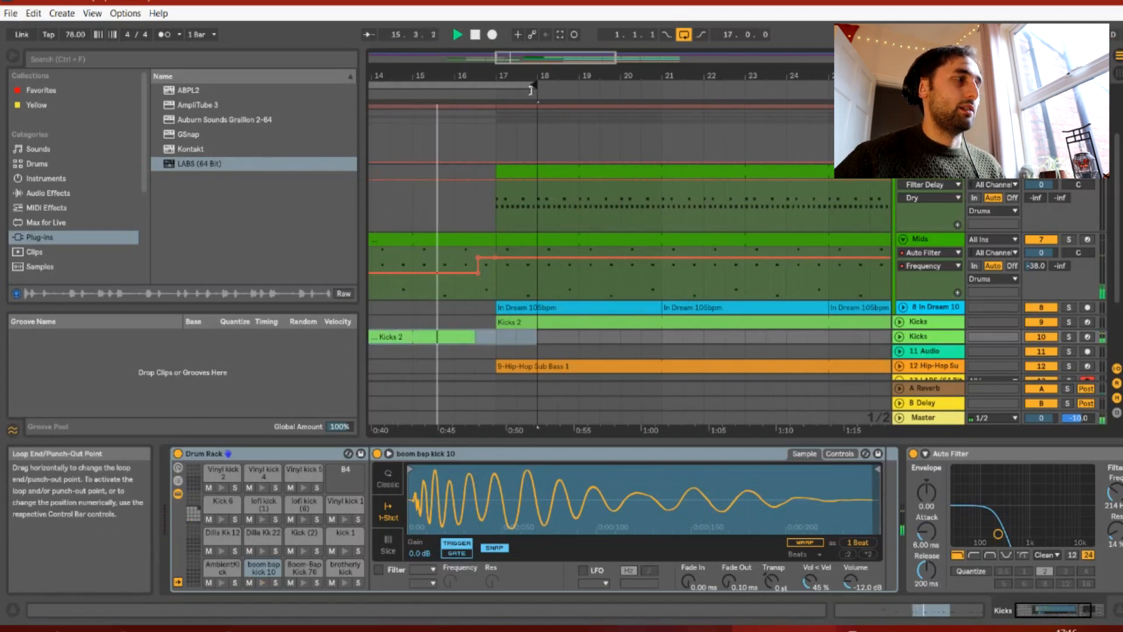
{"action": "left_click", "coordinate": [499, 166]}
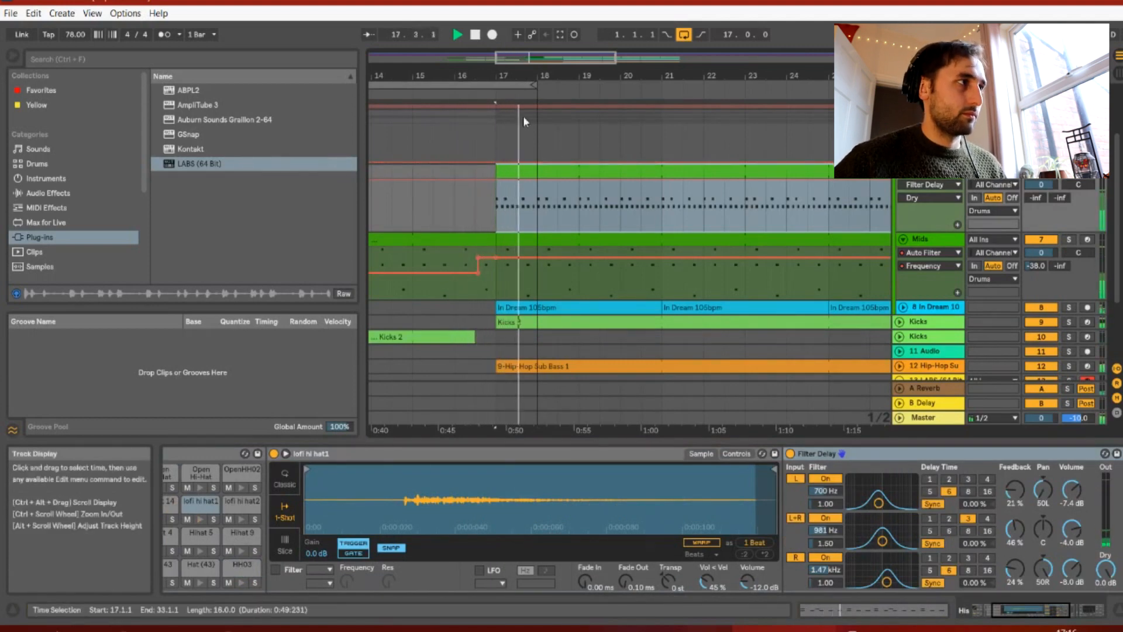
{"action": "left_click_drag", "start_coordinate": [533, 87], "coordinate": [514, 88]}
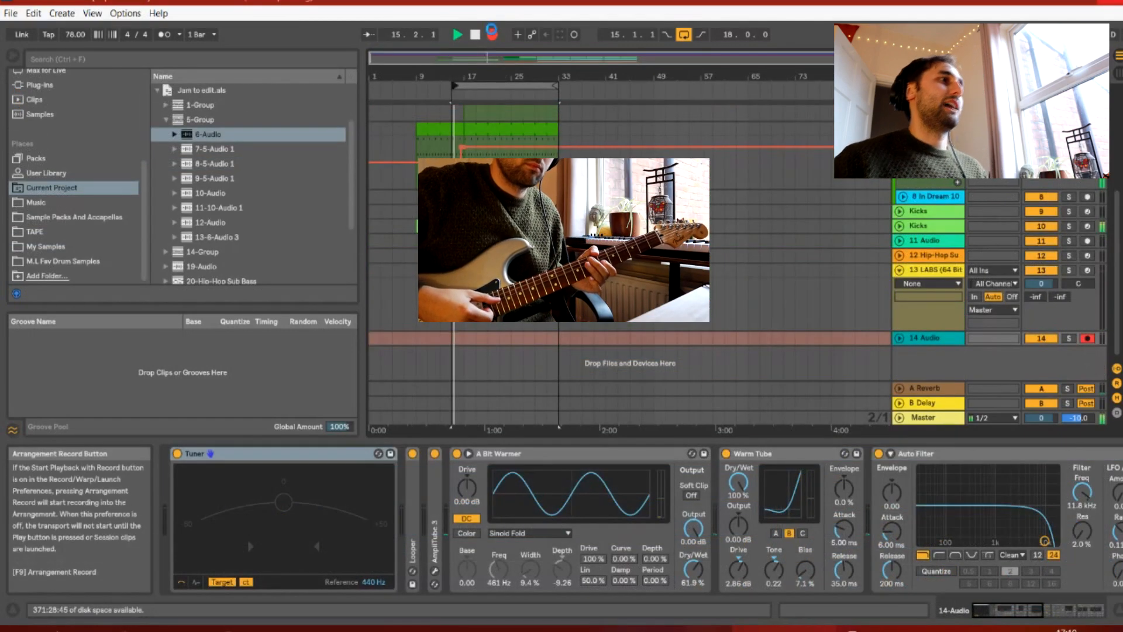
- Record a guitar take on the armed 14 Audio track over the loop from bar 15
{"action": "left_click", "coordinate": [492, 33]}
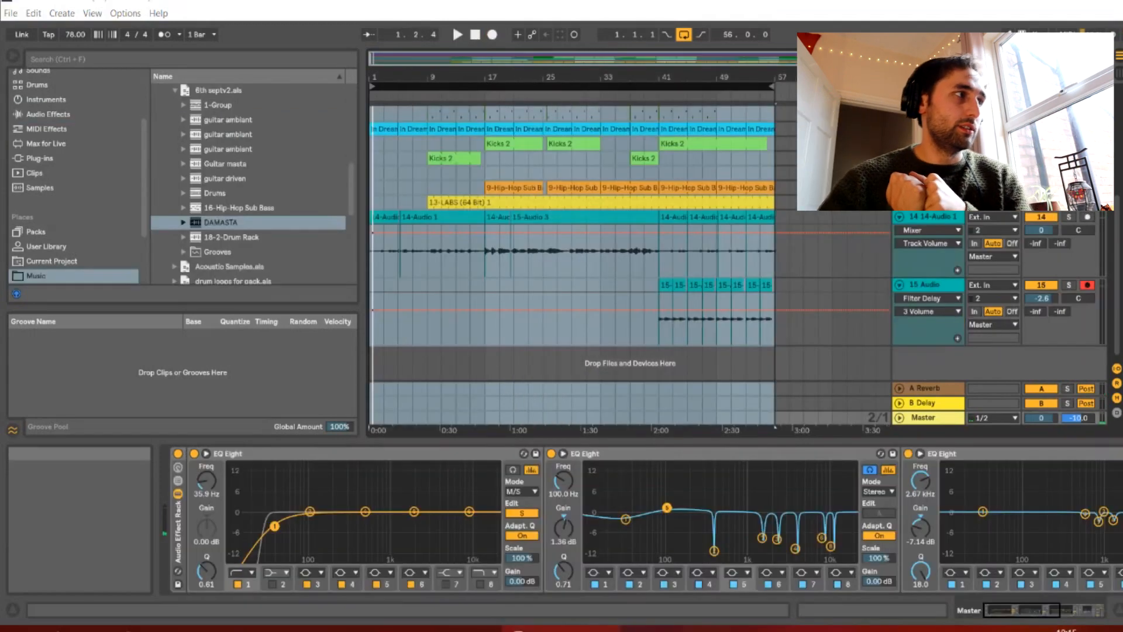
- Review the full arrangement's tracks and examine the Master track's Audio Effect Rack and its first EQ Eight
{"action": "scroll", "coordinate": [706, 244], "scroll_direction": "up", "scroll_amount": 5}
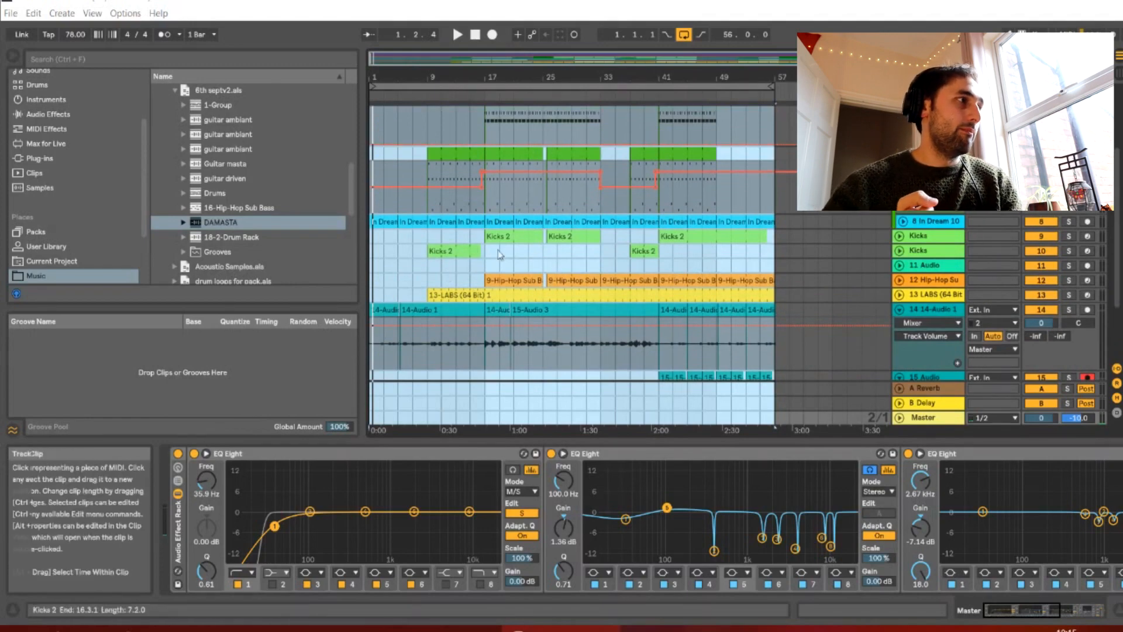
{"action": "scroll", "coordinate": [553, 251], "scroll_direction": "down", "scroll_amount": 3}
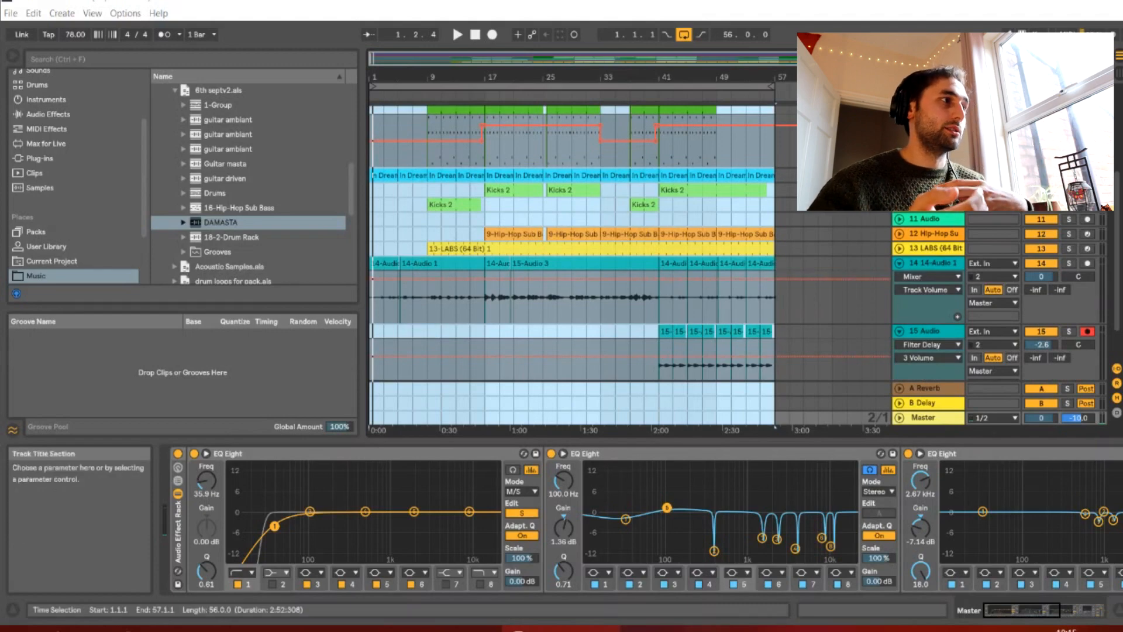
{"action": "scroll", "coordinate": [1067, 338], "scroll_direction": "down", "scroll_amount": 1}
{"action": "left_click", "coordinate": [936, 419]}
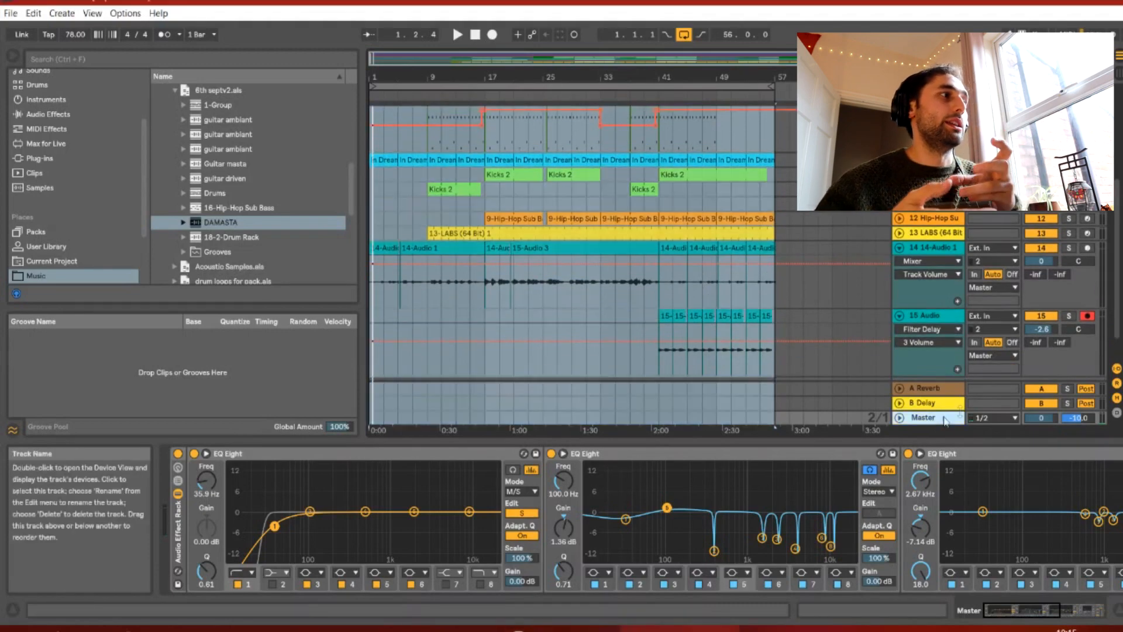
{"action": "left_click", "coordinate": [186, 525]}
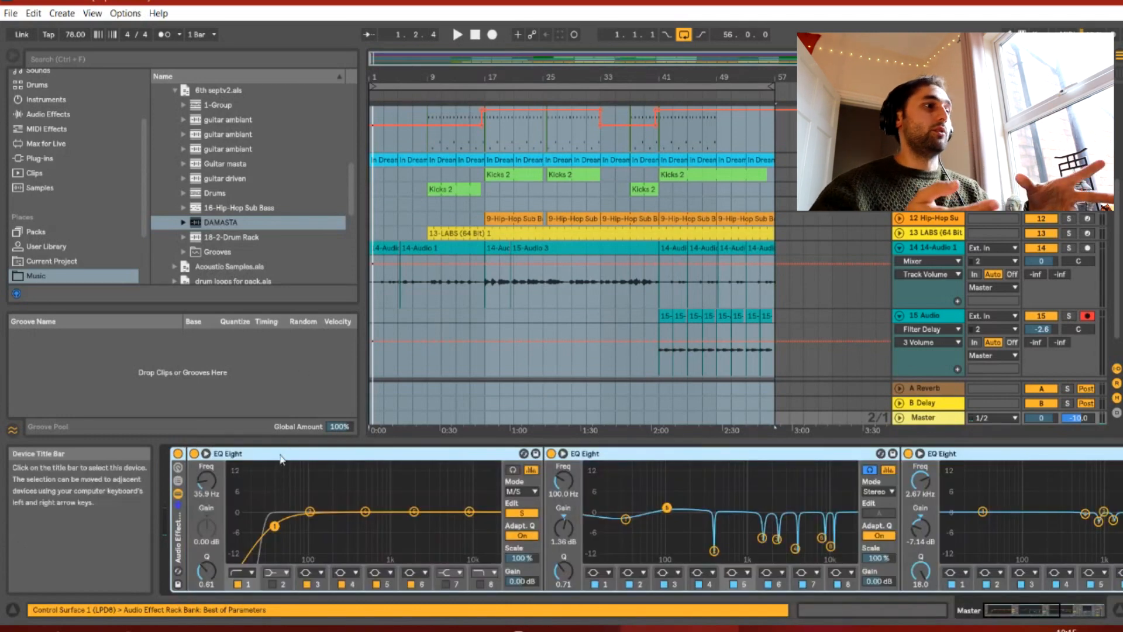
{"action": "left_click", "coordinate": [281, 455]}
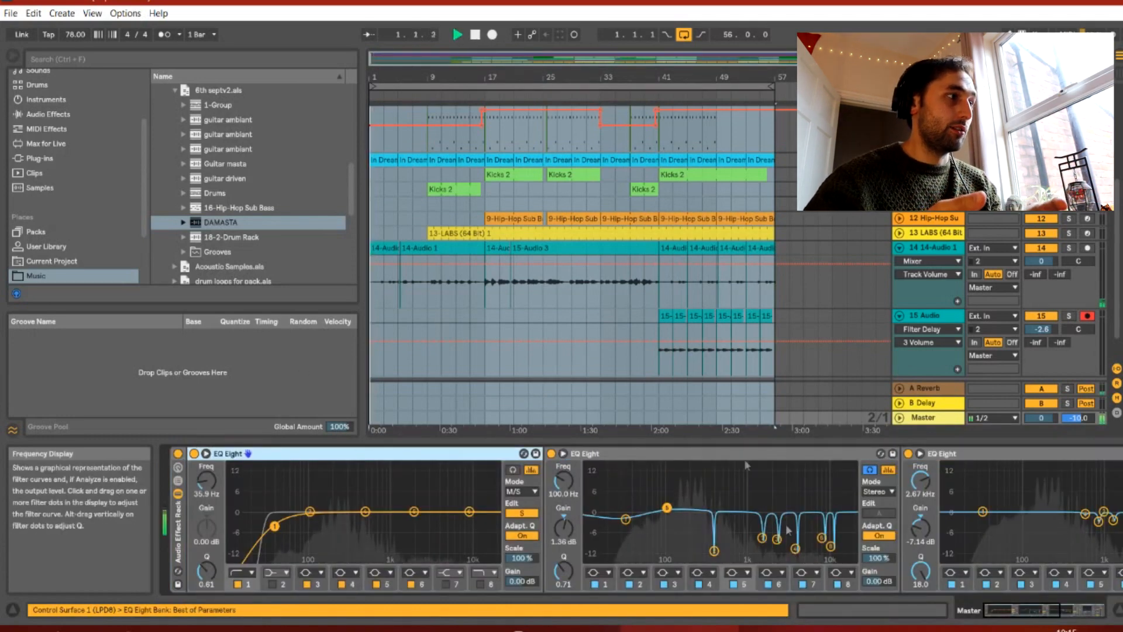
- Play the beat from around bar 17 and try raising the 391 Hz notch in the Master's second EQ Eight
{"action": "key", "text": "space"}
{"action": "left_click", "coordinate": [483, 100]}
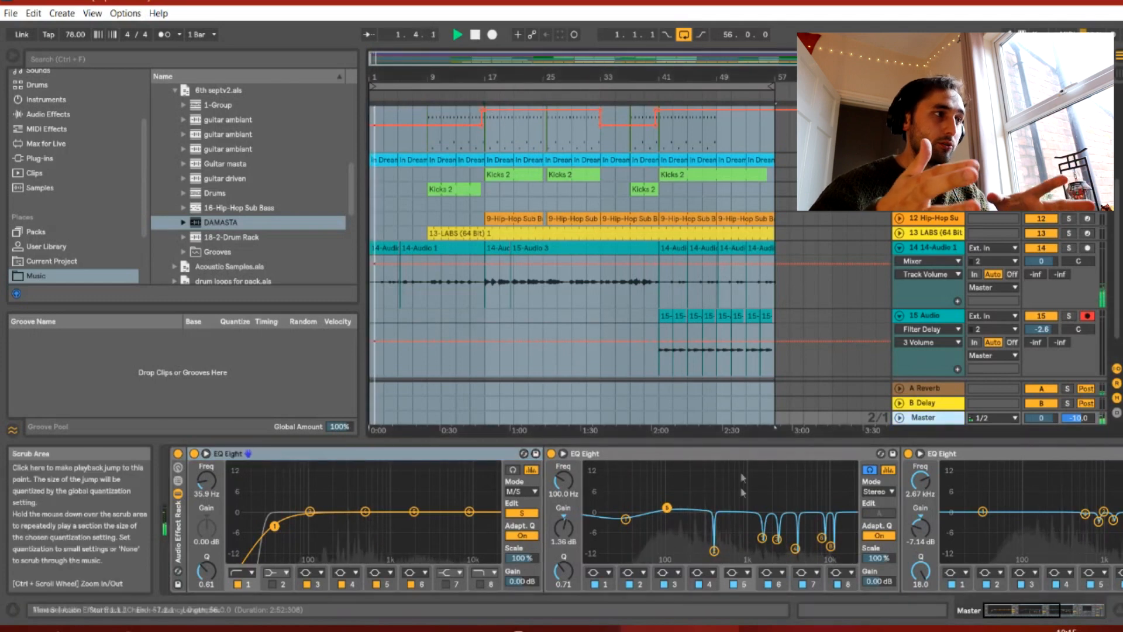
{"action": "left_click_drag", "start_coordinate": [714, 550], "coordinate": [736, 465]}
{"action": "key", "text": "ctrl+z"}
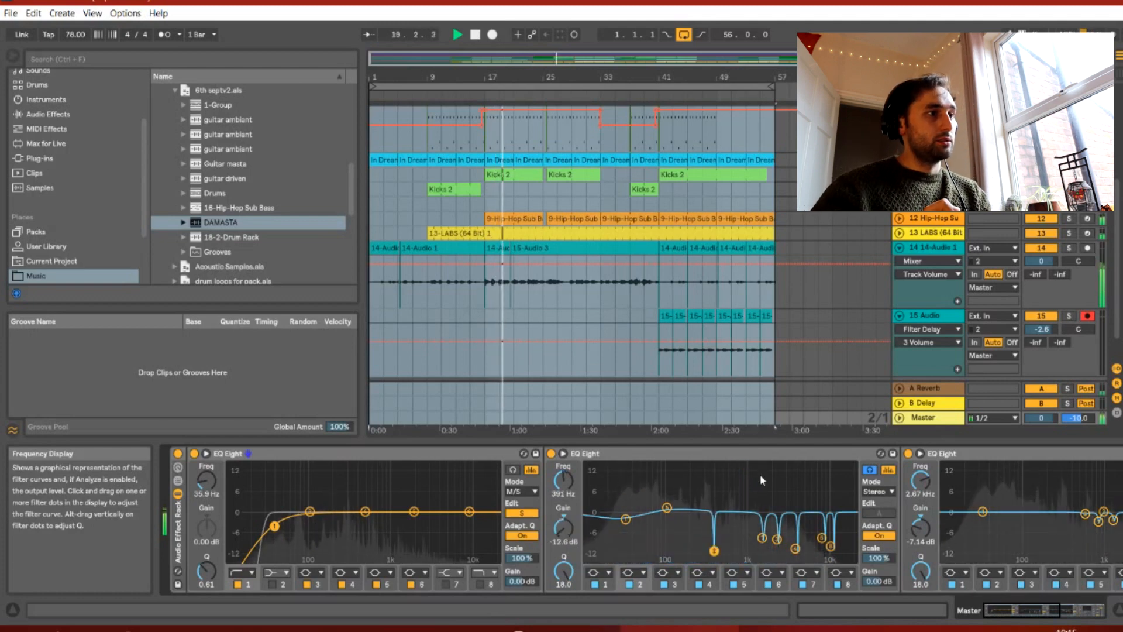
- Examine the Glue Compressor and limiter settings at the end of the Master's effect chain while the beat plays
{"action": "left_click_drag", "start_coordinate": [1016, 612], "coordinate": [1060, 609]}
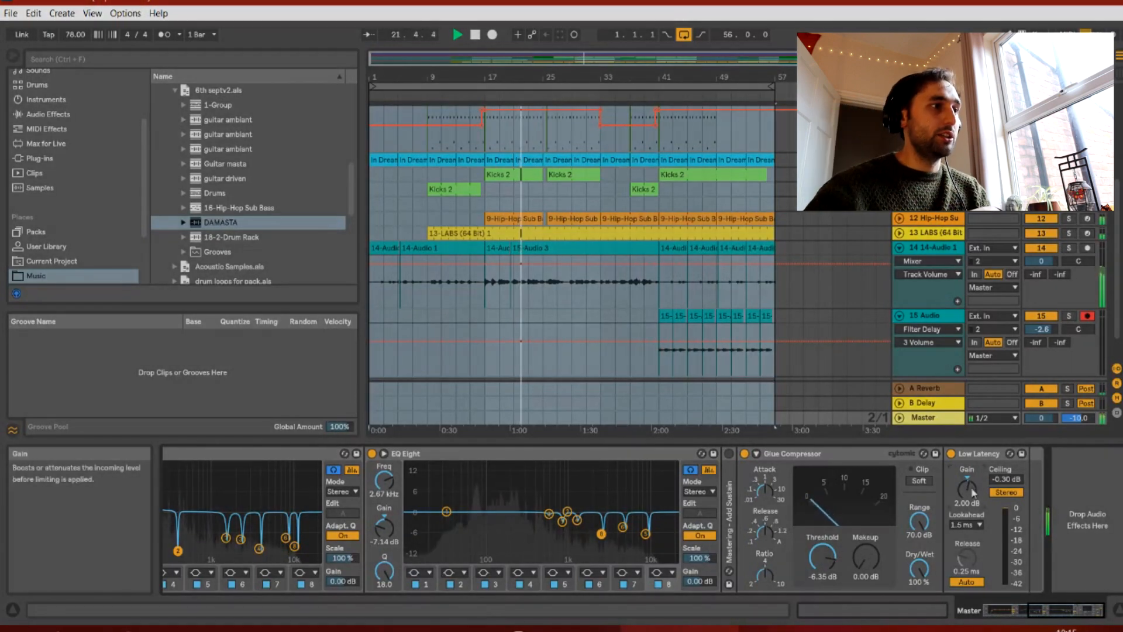
{"action": "left_click_drag", "start_coordinate": [1020, 612], "coordinate": [972, 625]}
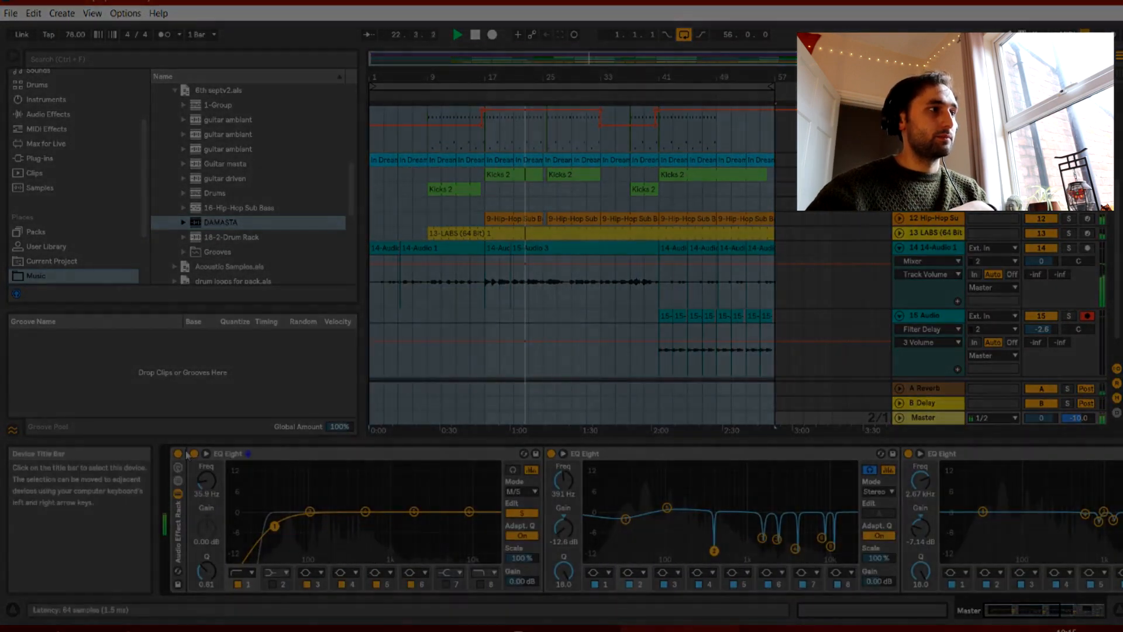